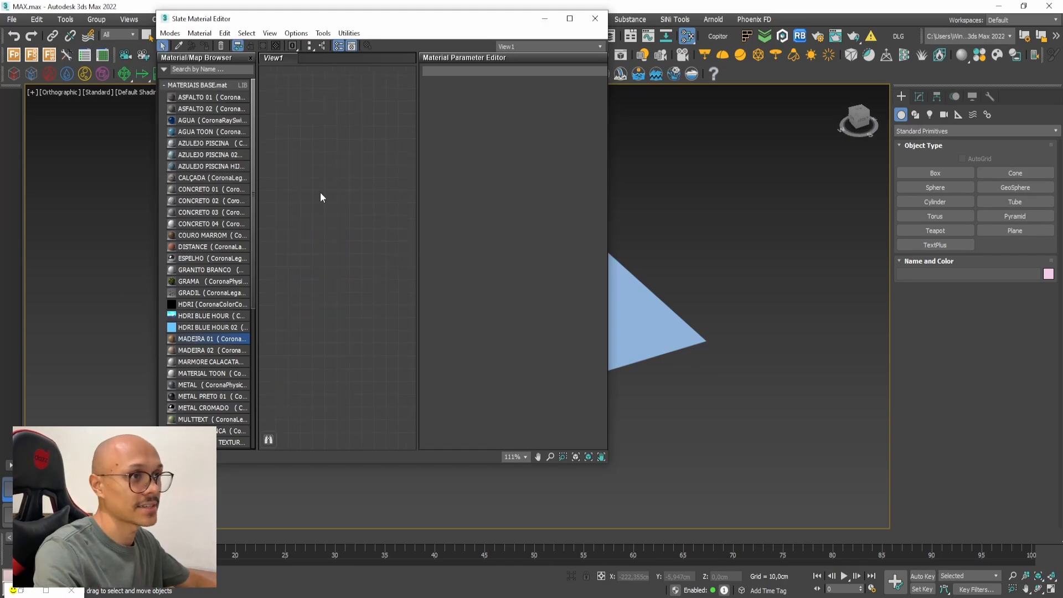
Step: Clear the Slate Material Editor view and bring up the Material #31 CoronaLegacyMtl node
right_click(299, 160)
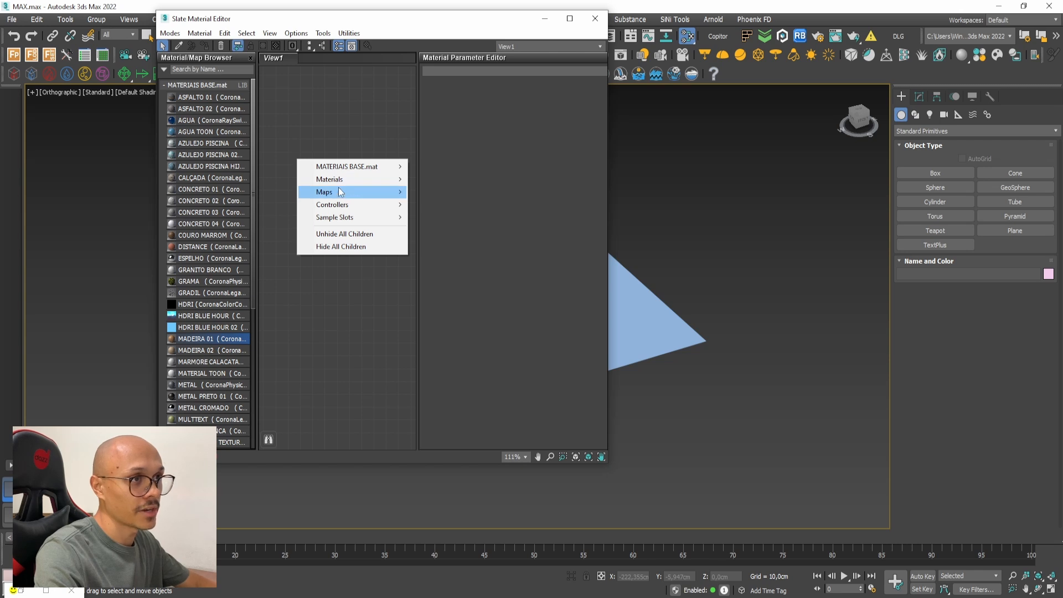
mouse_move(360, 179)
mouse_move(417, 204)
click(512, 238)
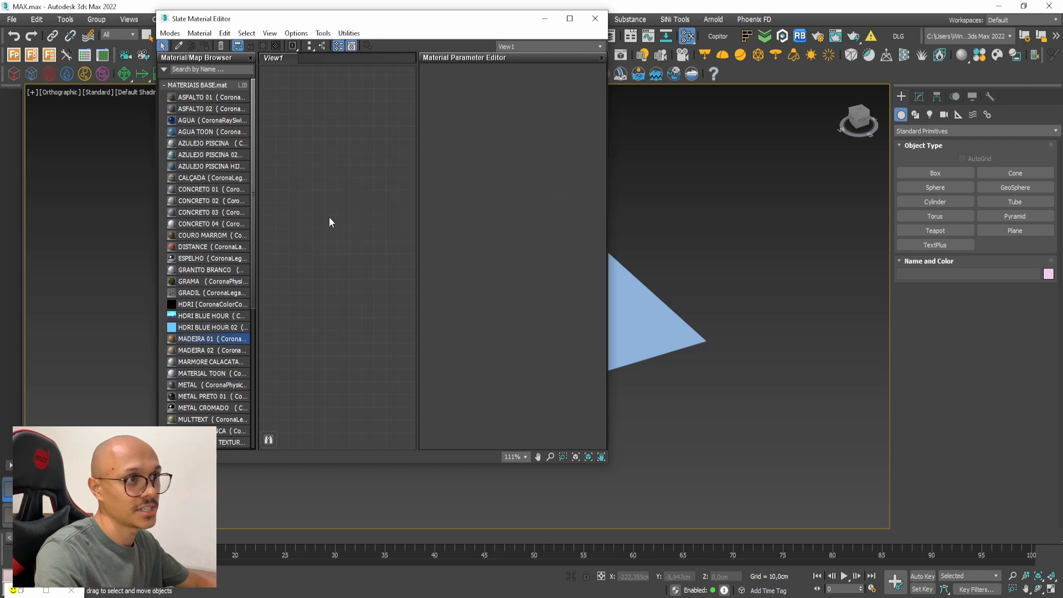
drag(329, 217, 314, 178)
scroll(341, 144, up, 3)
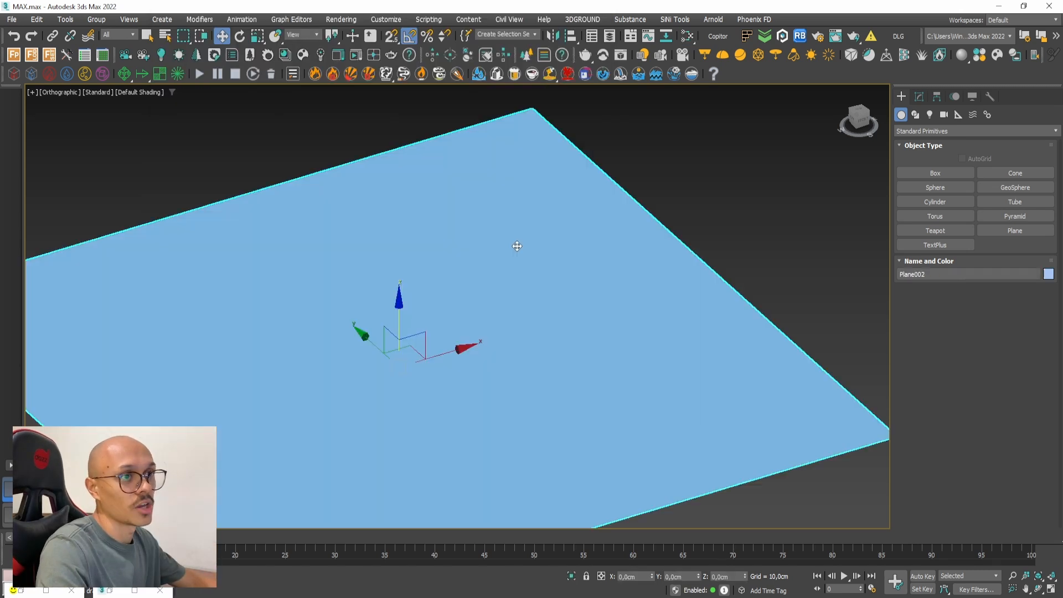
Step: Open Render Setup and review the common render parameters before closing it
scroll(517, 245, down, 4)
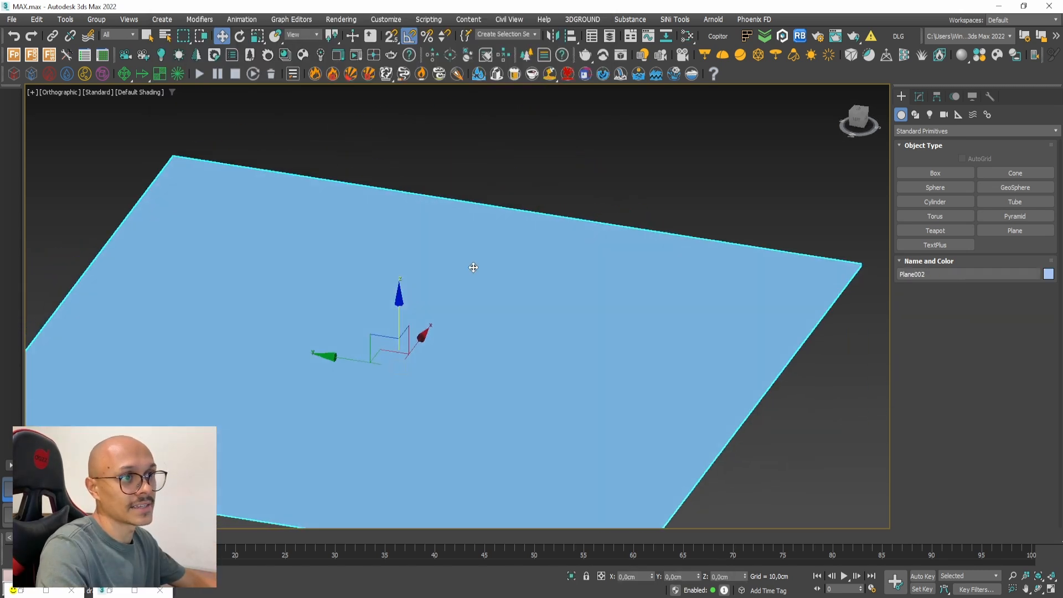
alt+middle_drag(430, 261, 507, 275)
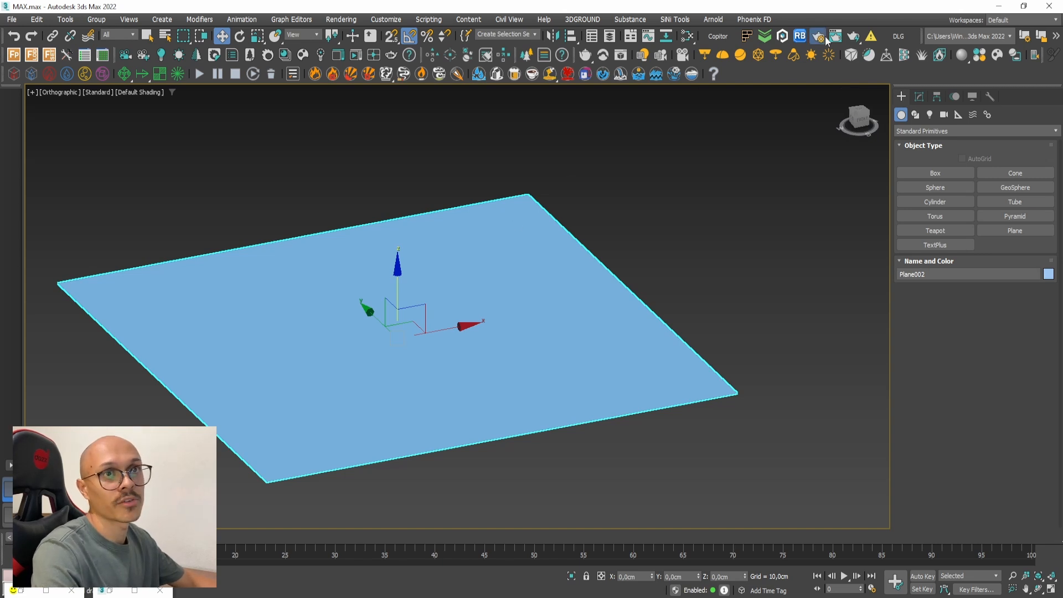
key(F10)
drag(115, 24, 585, 32)
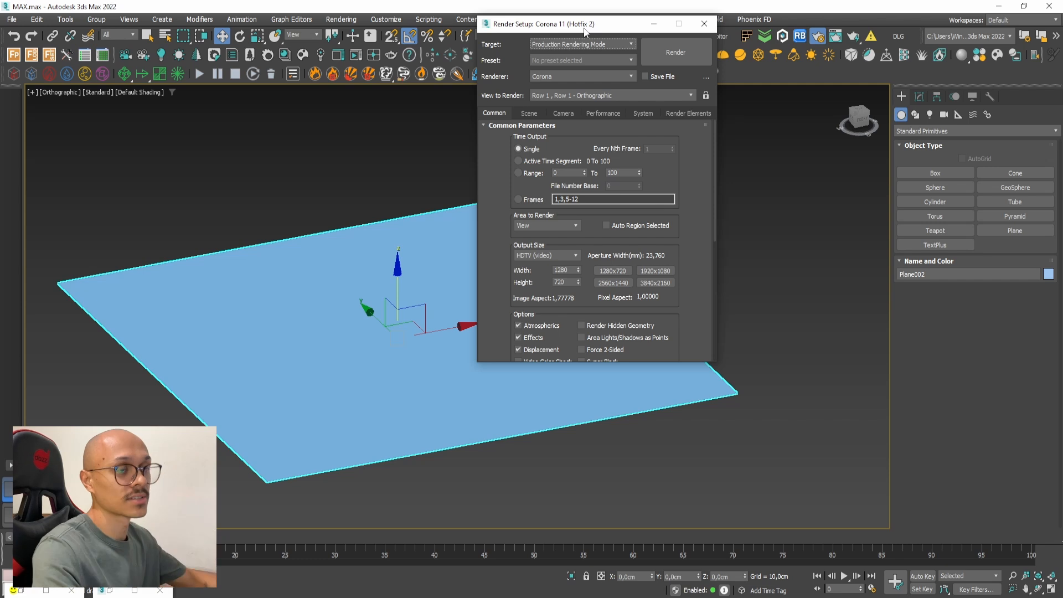
scroll(687, 302, down, 10)
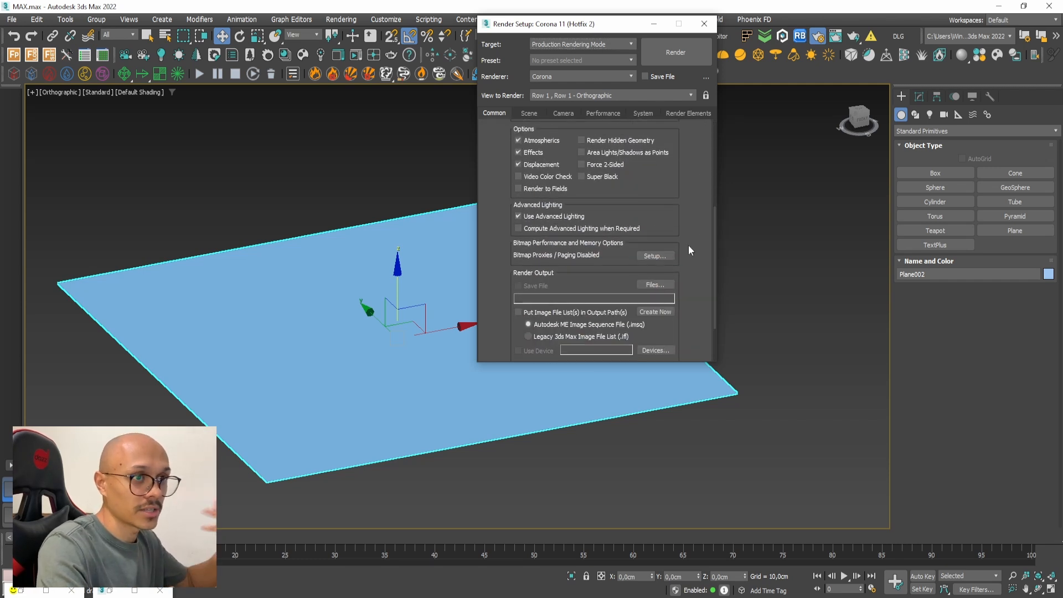
click(704, 24)
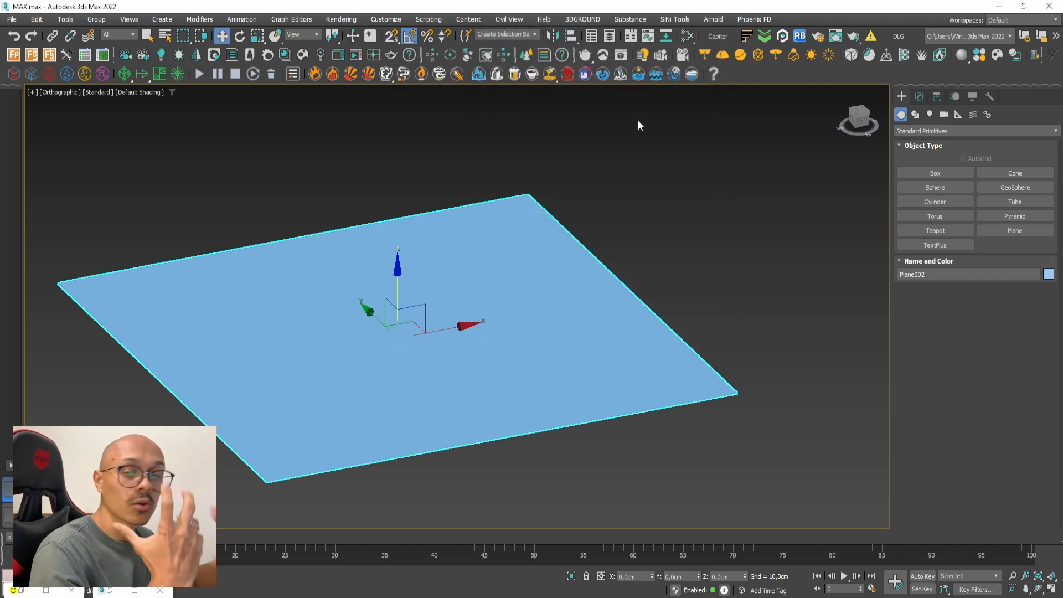
Step: Start an interactive Corona render and switch the viewport to a perspective view of the plane
click(356, 54)
alt+middle_drag(445, 378, 482, 332)
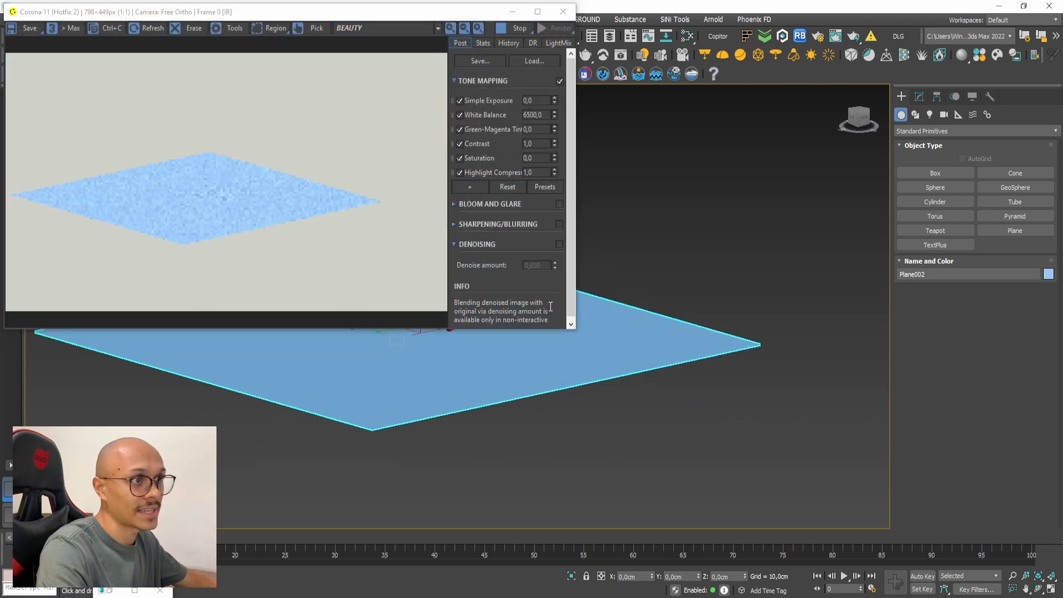
key(p)
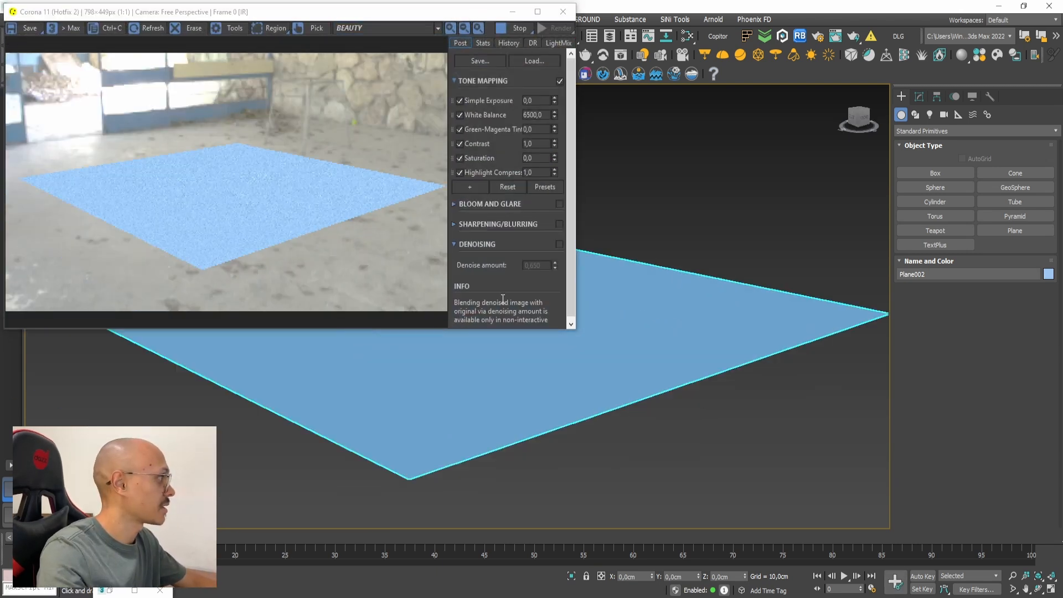
mouse_move(546, 409)
alt+middle_down()
mouse_move(505, 390)
mouse_move(517, 365)
mouse_move(593, 399)
mouse_move(544, 410)
alt+middle_up()
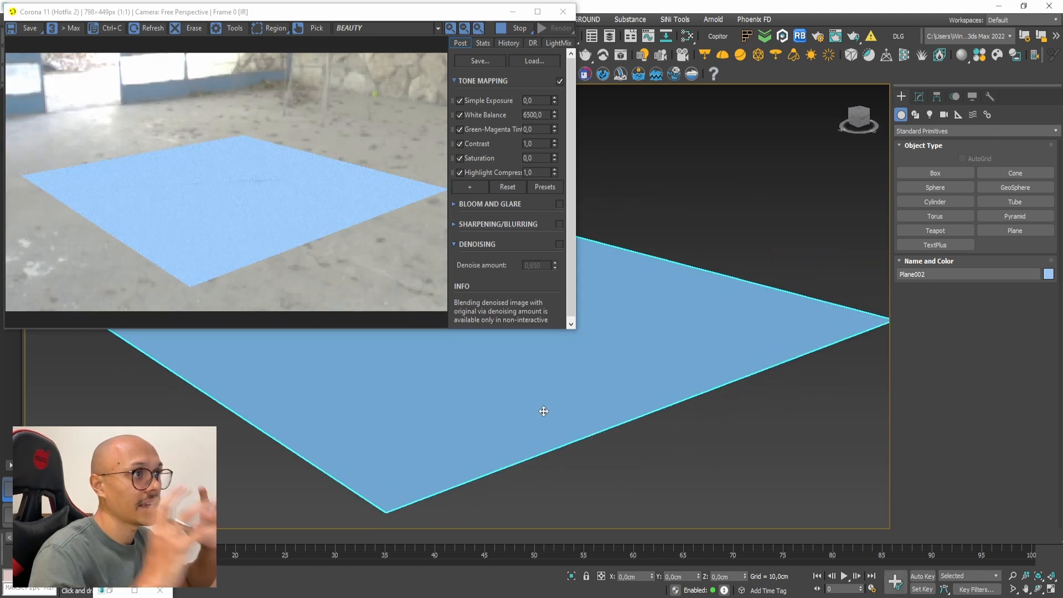
alt+middle_drag(629, 409, 605, 430)
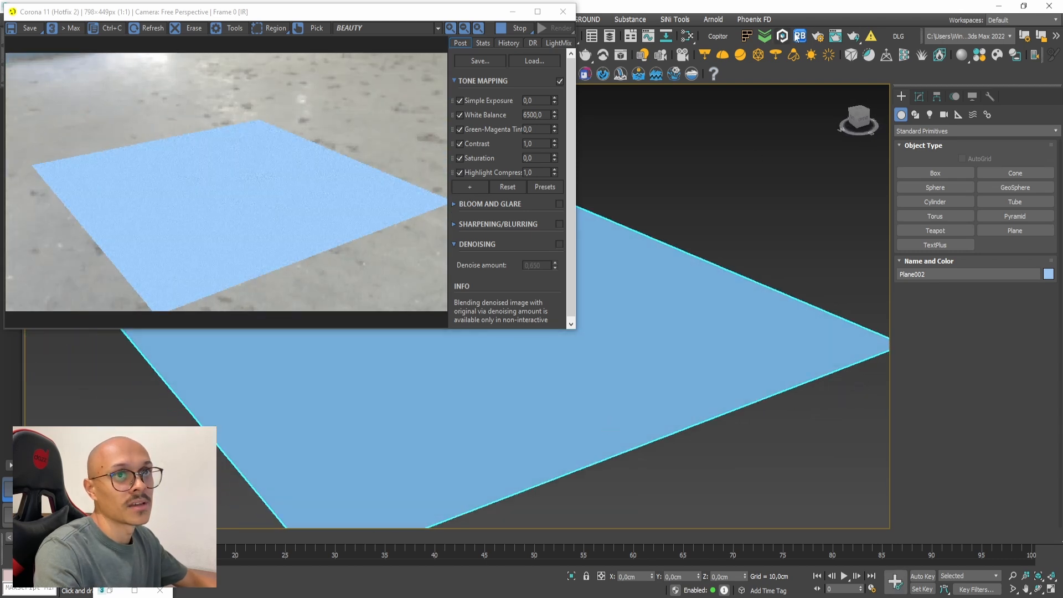
Step: In Render Setup's Scene settings, enable the Direct visibility override for the scene environment
click(818, 38)
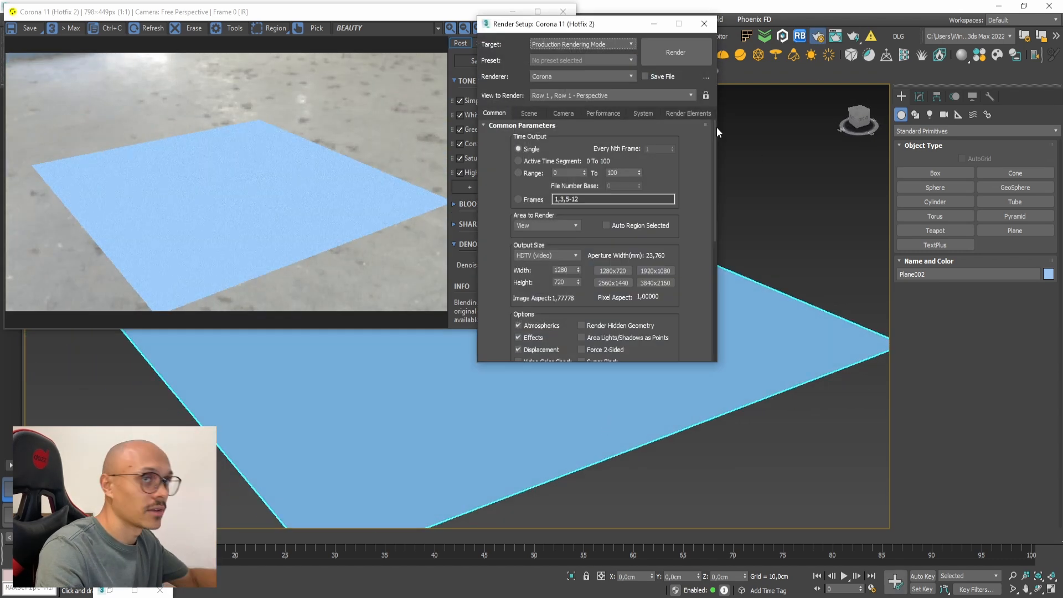
drag(570, 24, 711, 25)
click(665, 114)
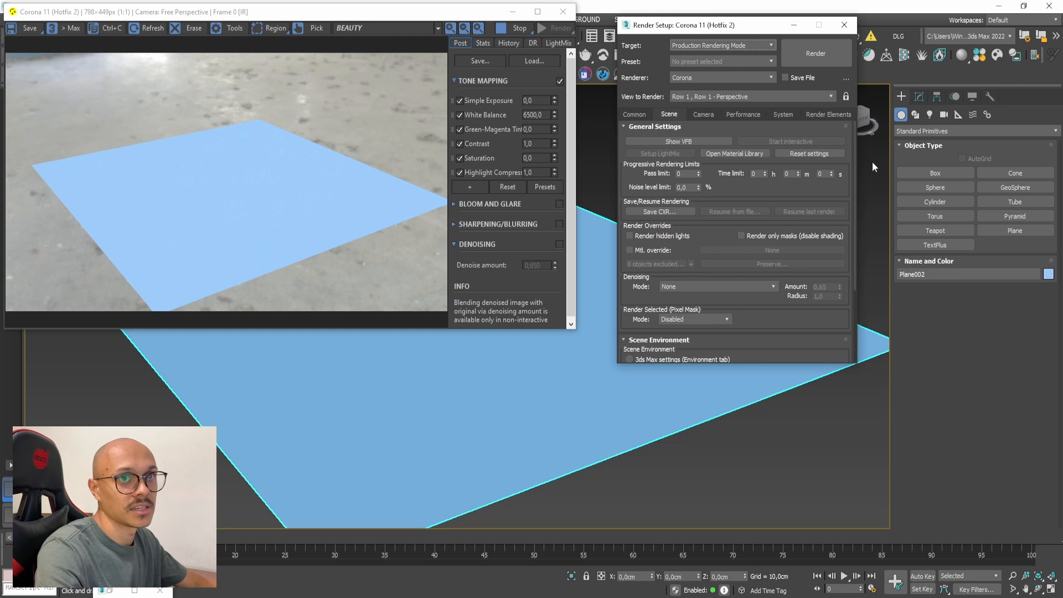
scroll(685, 271, down, 3)
click(640, 305)
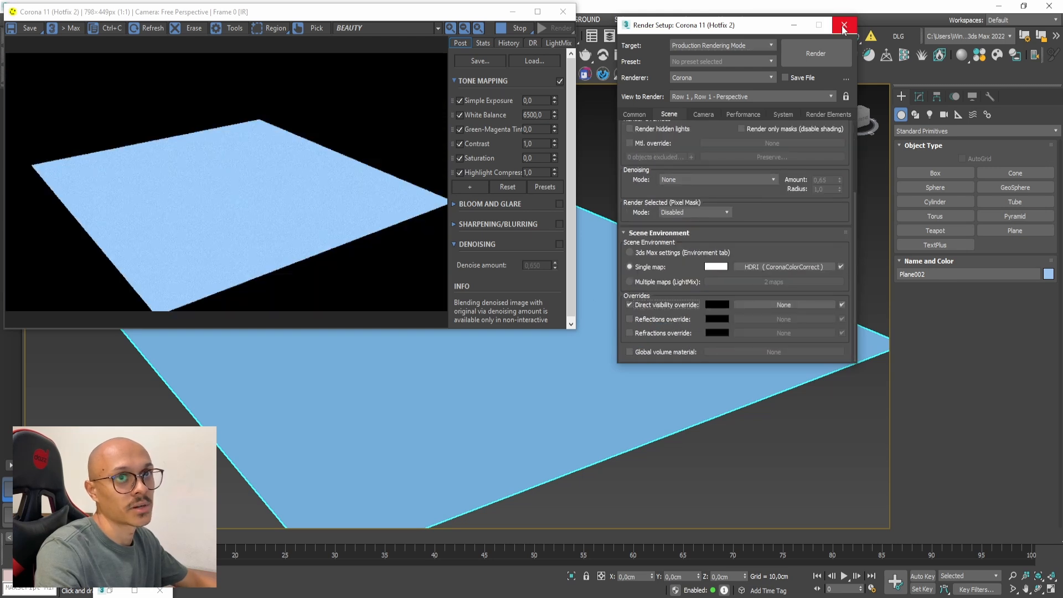
click(844, 25)
Step: Open the Slate Material Editor and enlarge the Material #31 node in its view
middle_drag(662, 250, 763, 245)
click(729, 179)
key(m)
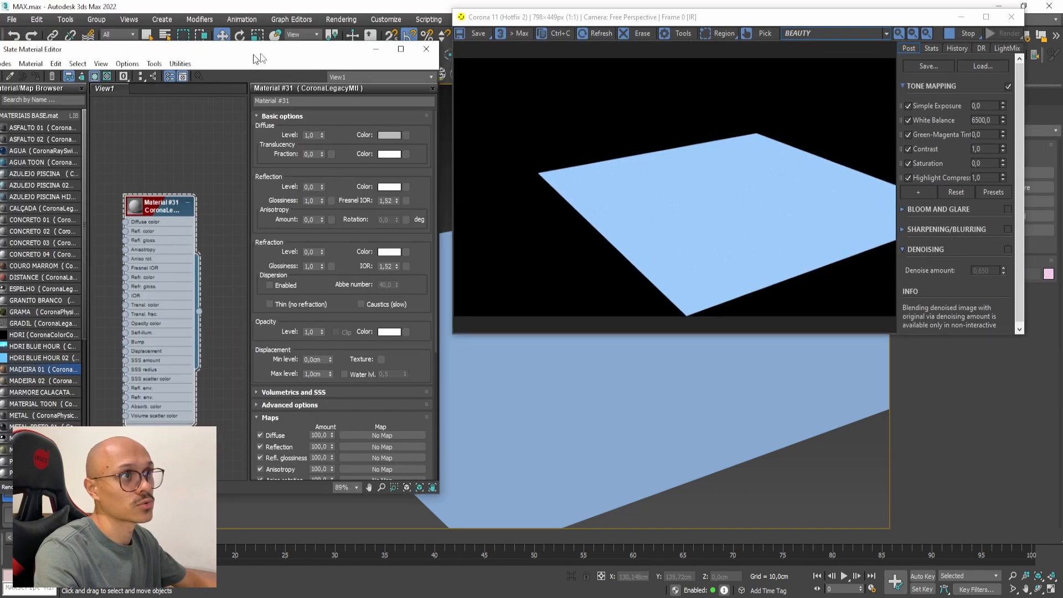
drag(253, 54, 320, 37)
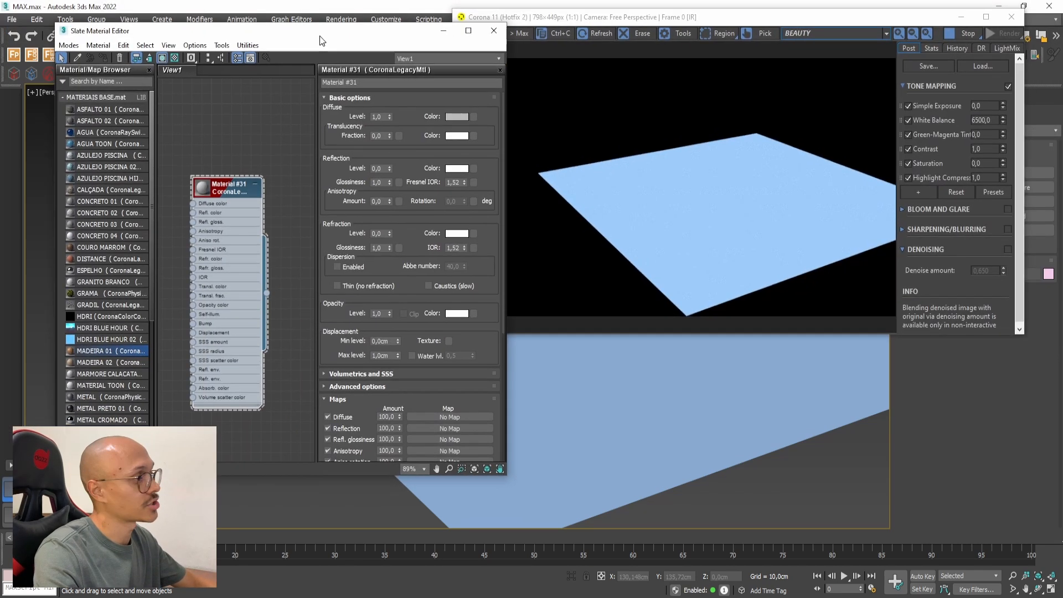
scroll(218, 228, down, 3)
scroll(268, 150, up, 4)
middle_drag(216, 229, 227, 144)
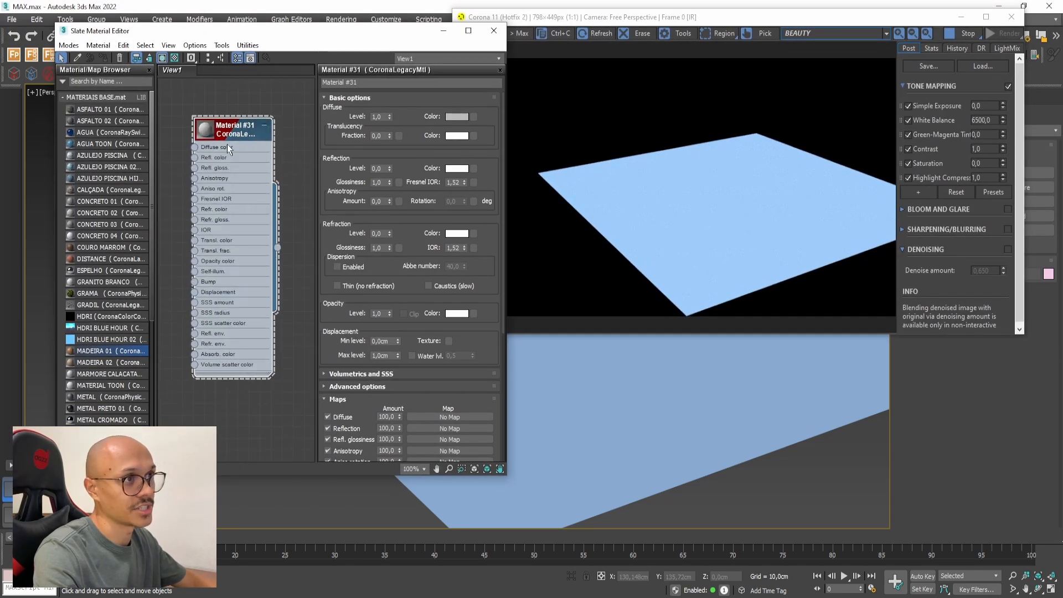
scroll(230, 136, up, 4)
Step: Stop the interactive frame-buffer render and close the frame buffer and Material Editor
drag(577, 22, 540, 21)
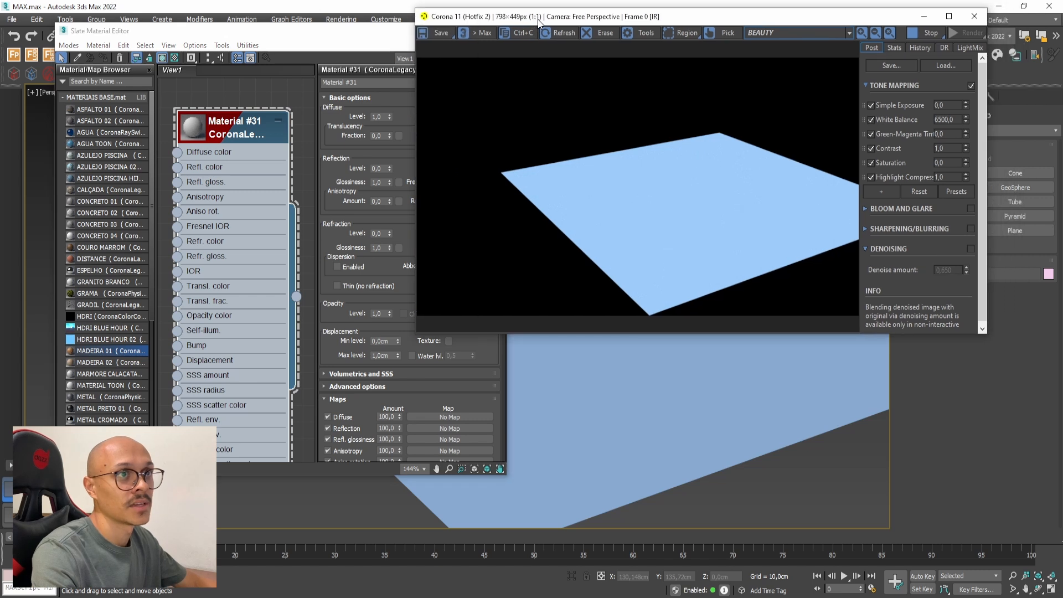
click(927, 34)
click(924, 16)
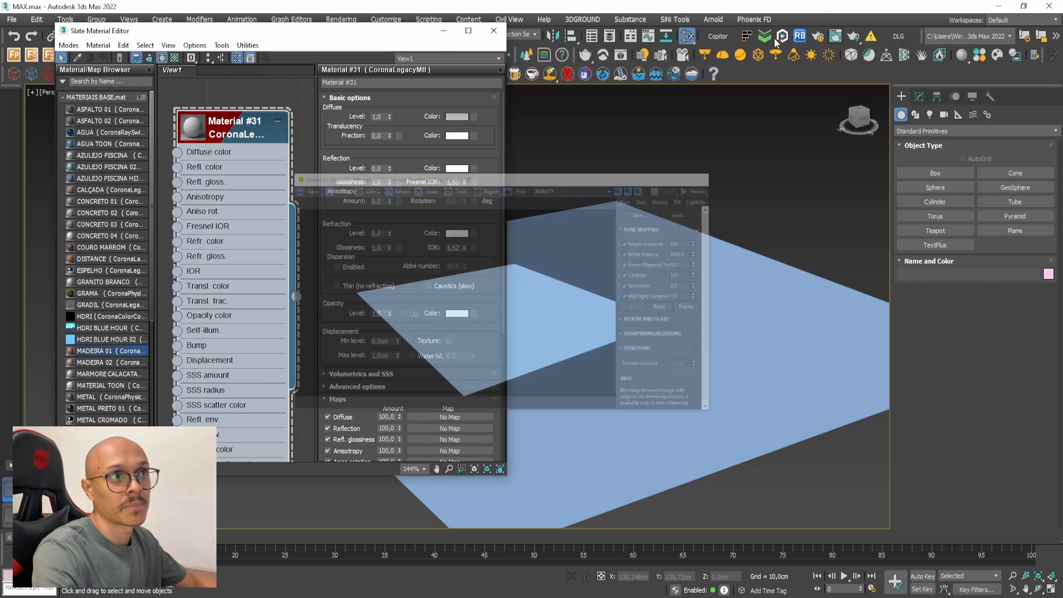
click(443, 31)
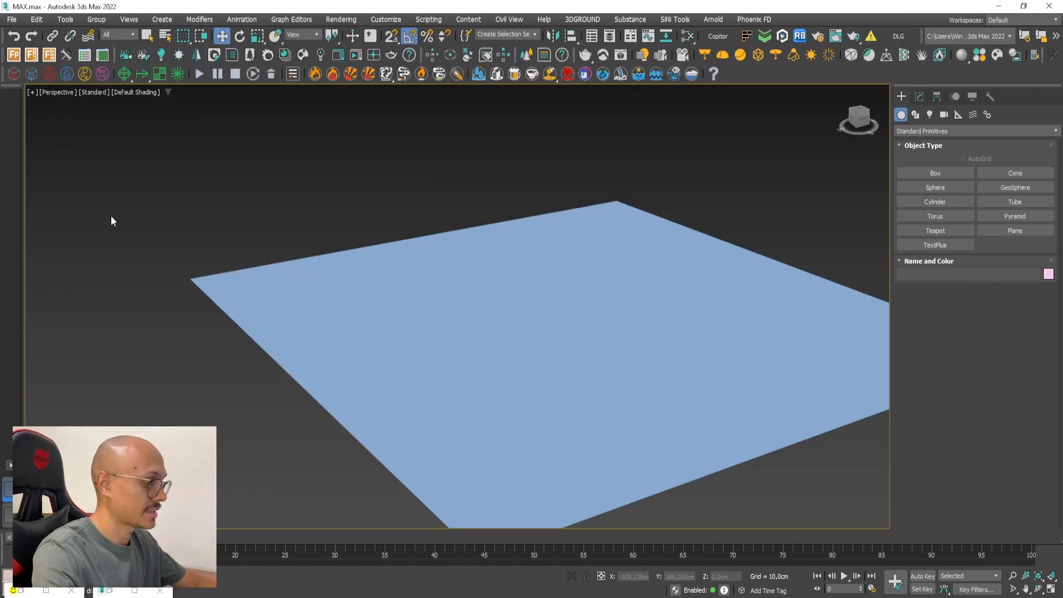
Step: Show the two-viewport layout, select the plane, and start the Corona interactive session in the lower viewport
key(alt+w)
click(282, 194)
scroll(282, 194, down, 3)
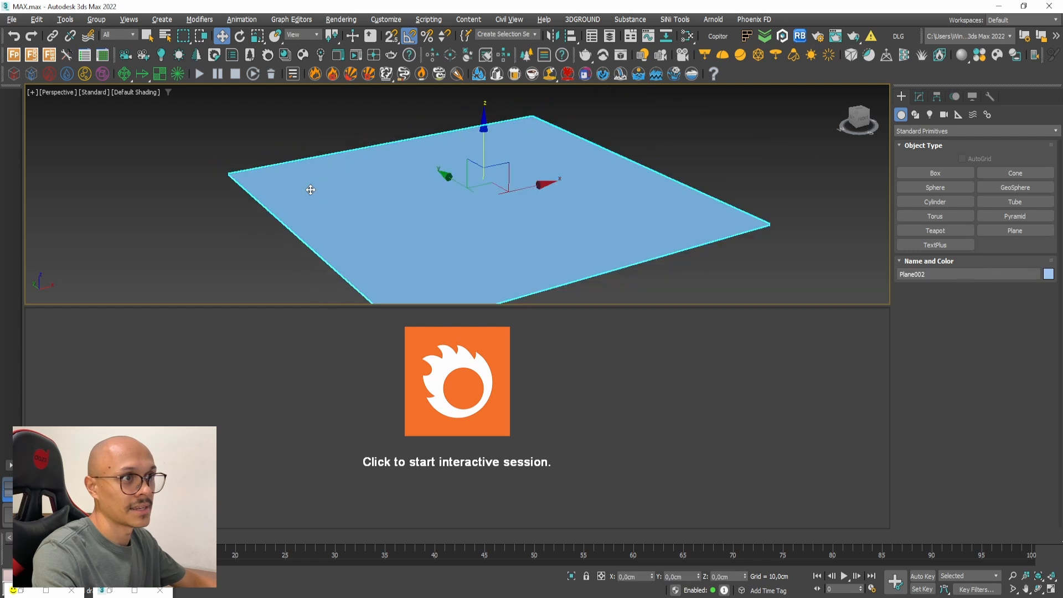
scroll(498, 198, up, 2)
alt+middle_drag(497, 198, 464, 189)
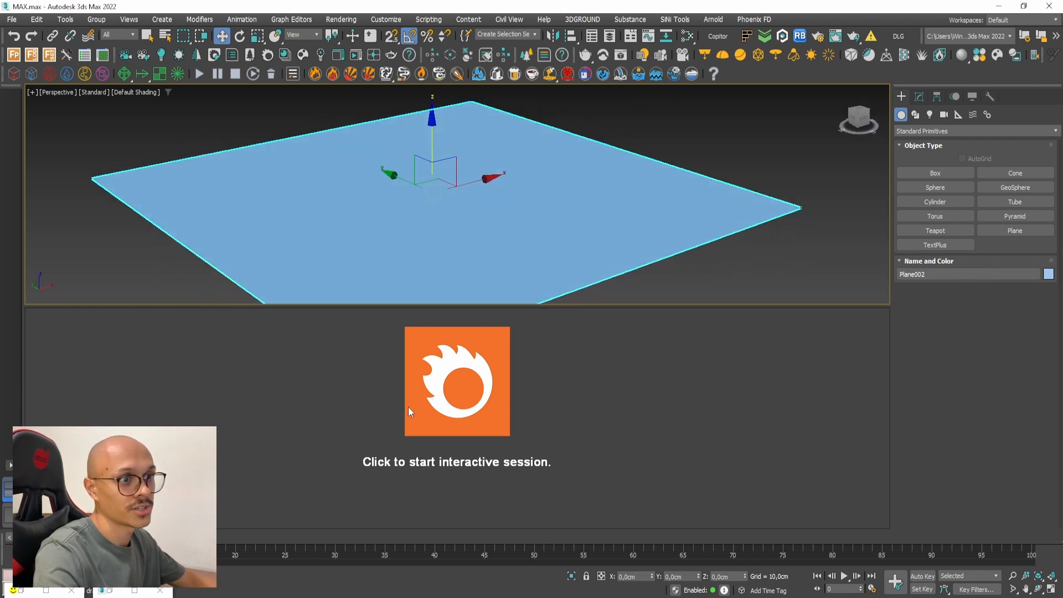
click(446, 397)
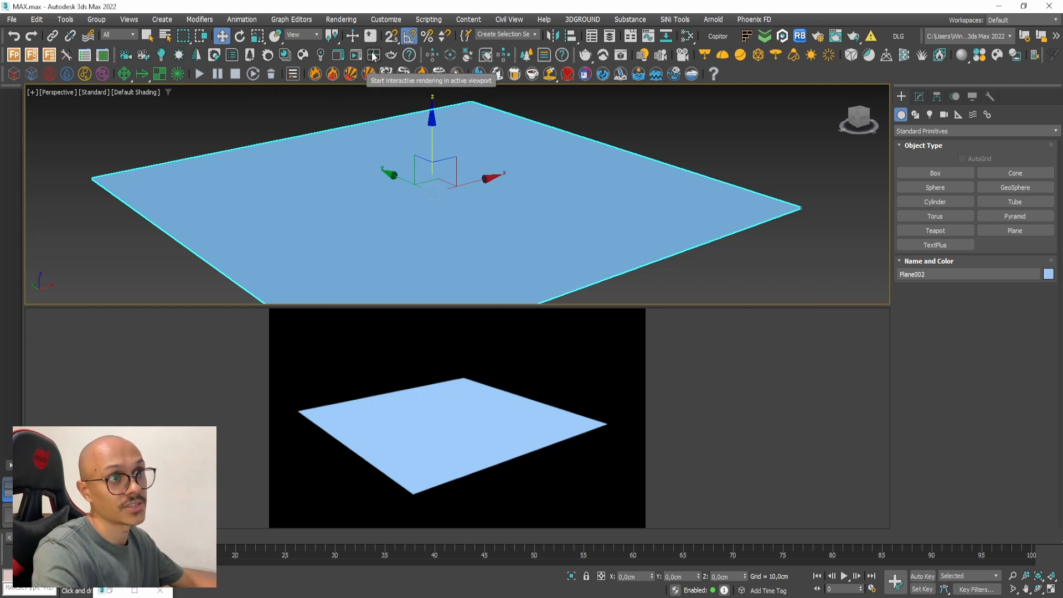
Step: Assign Material #31 to the plane by connecting its node onto the plane in the viewport
mouse_move(637, 161)
alt+middle_down()
mouse_move(610, 168)
mouse_move(663, 171)
mouse_move(588, 164)
mouse_move(615, 207)
mouse_move(656, 185)
mouse_move(647, 175)
alt+middle_up()
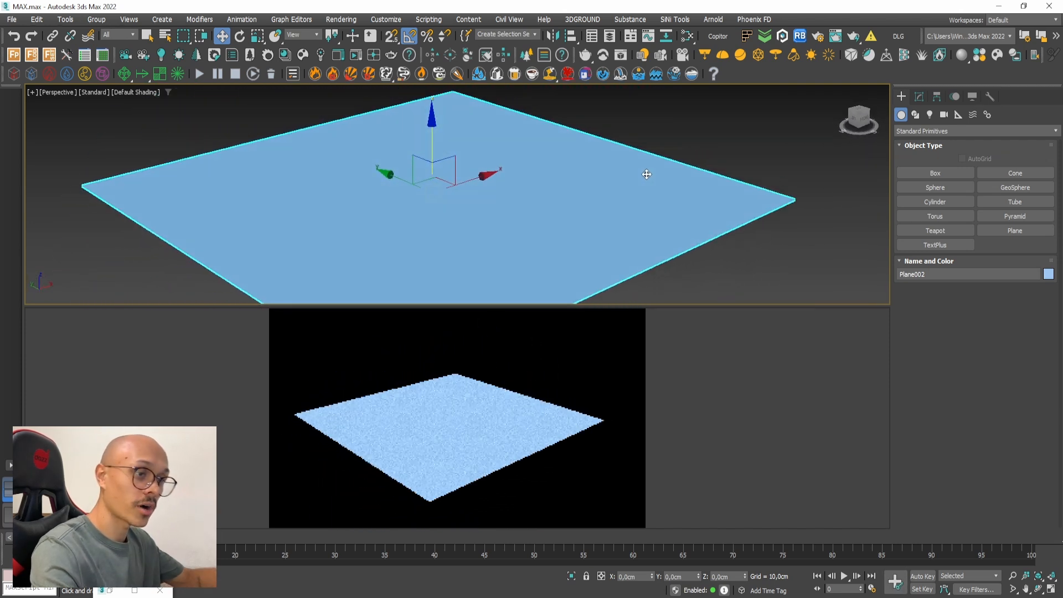
alt+middle_drag(581, 173, 536, 185)
key(m)
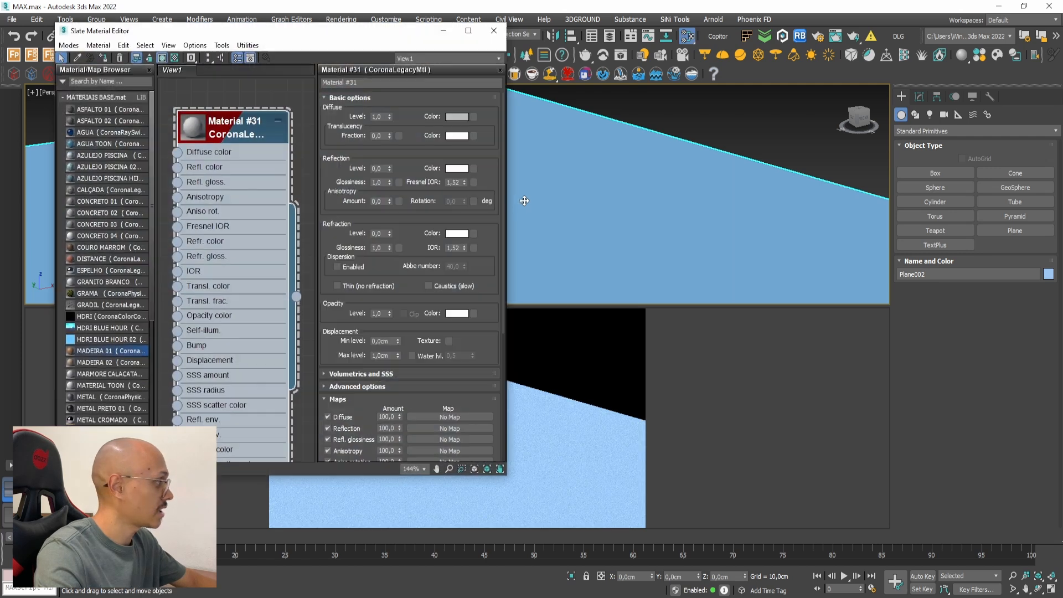
drag(254, 31, 771, 8)
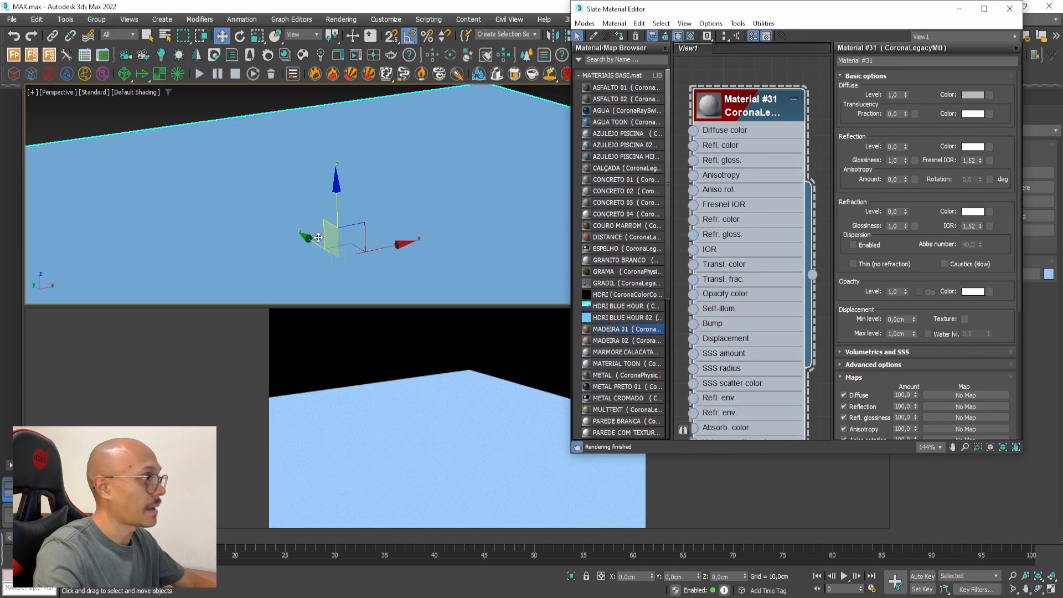
drag(318, 238, 144, 274)
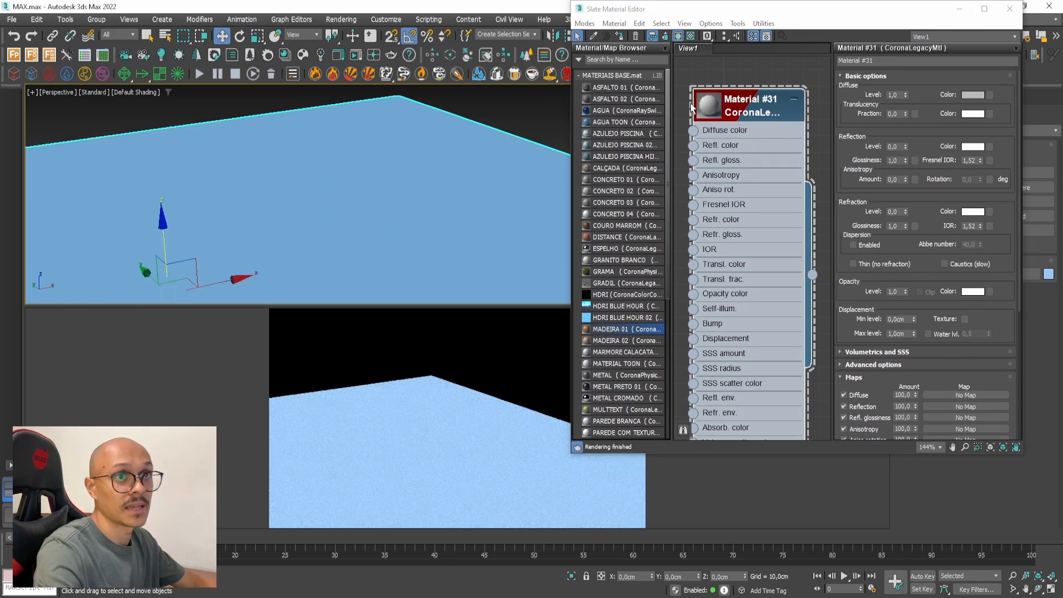
drag(813, 275, 467, 233)
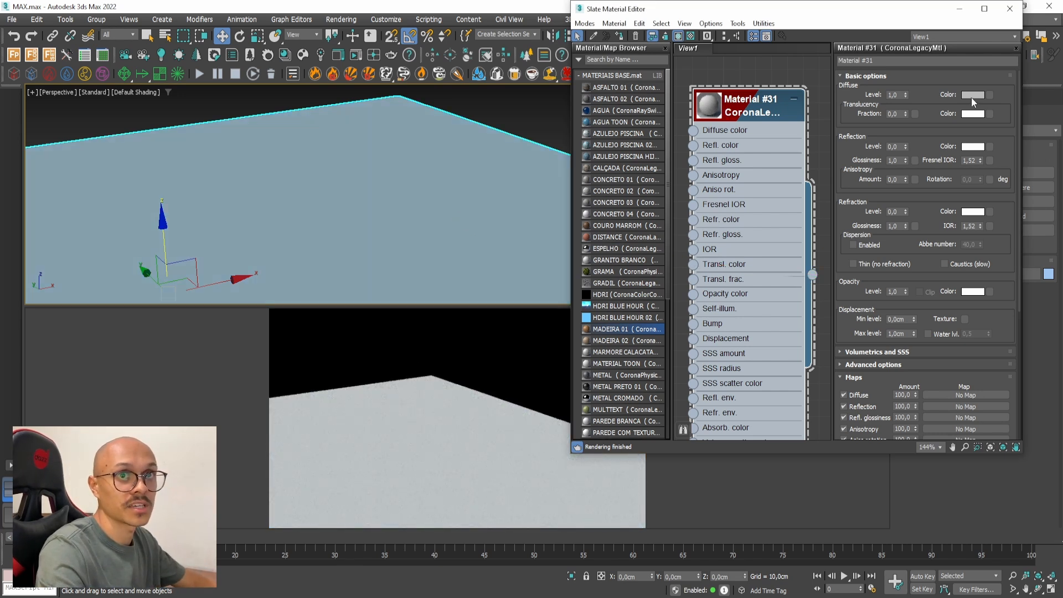
Step: Open the material's diffuse color picker, try several hues and brightness values, and confirm a light grey diffuse color
click(548, 159)
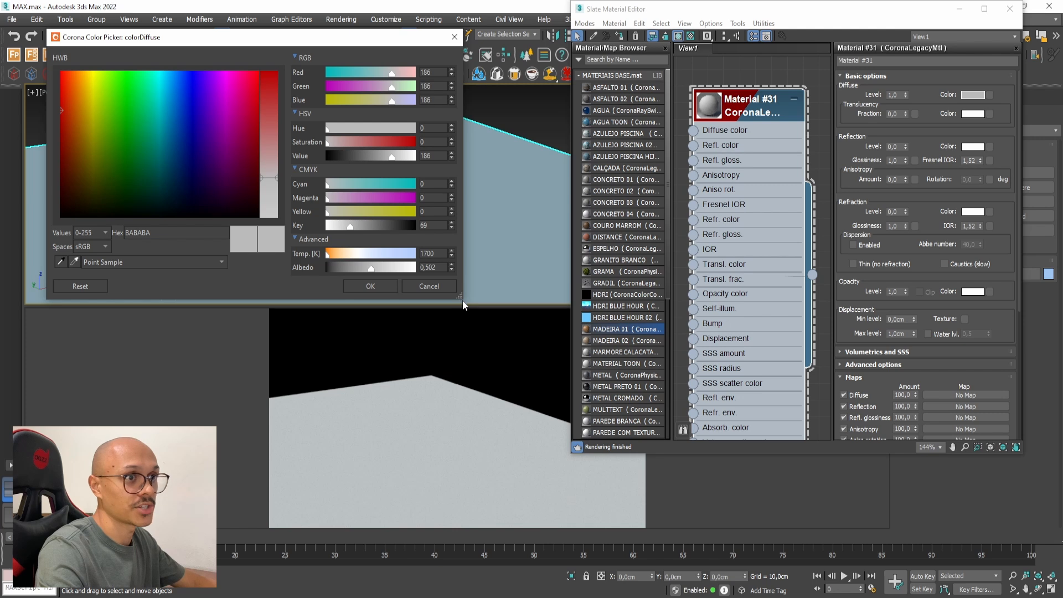
drag(293, 47, 258, 40)
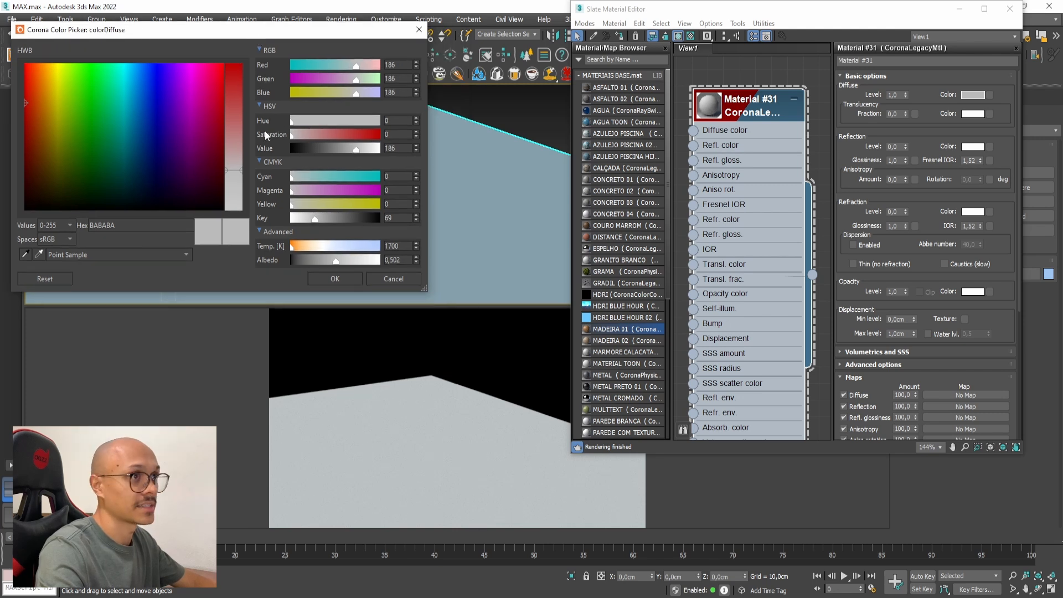
drag(232, 137, 233, 105)
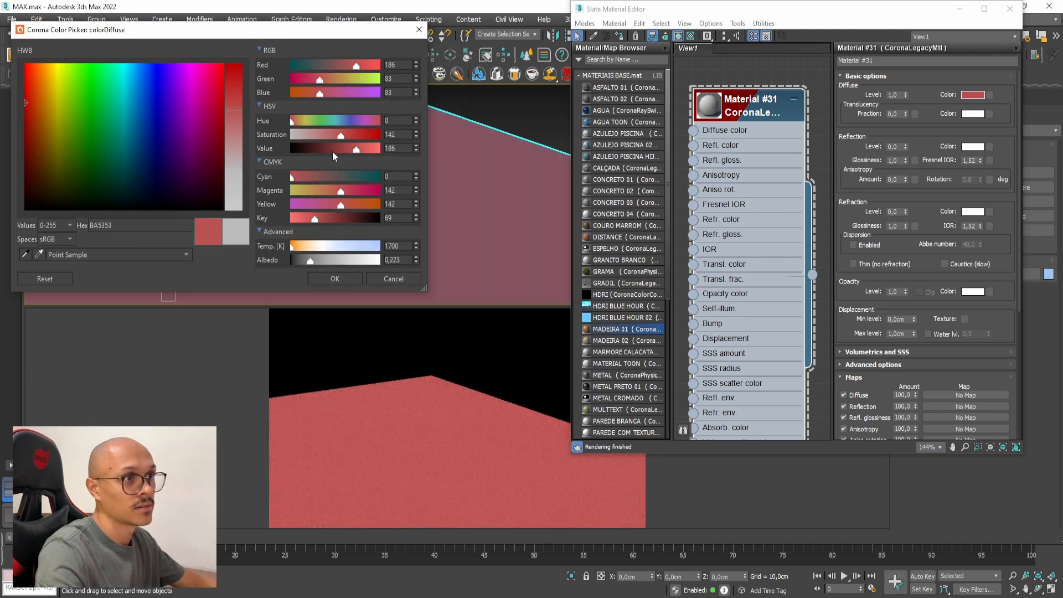
click(315, 148)
click(370, 177)
click(239, 135)
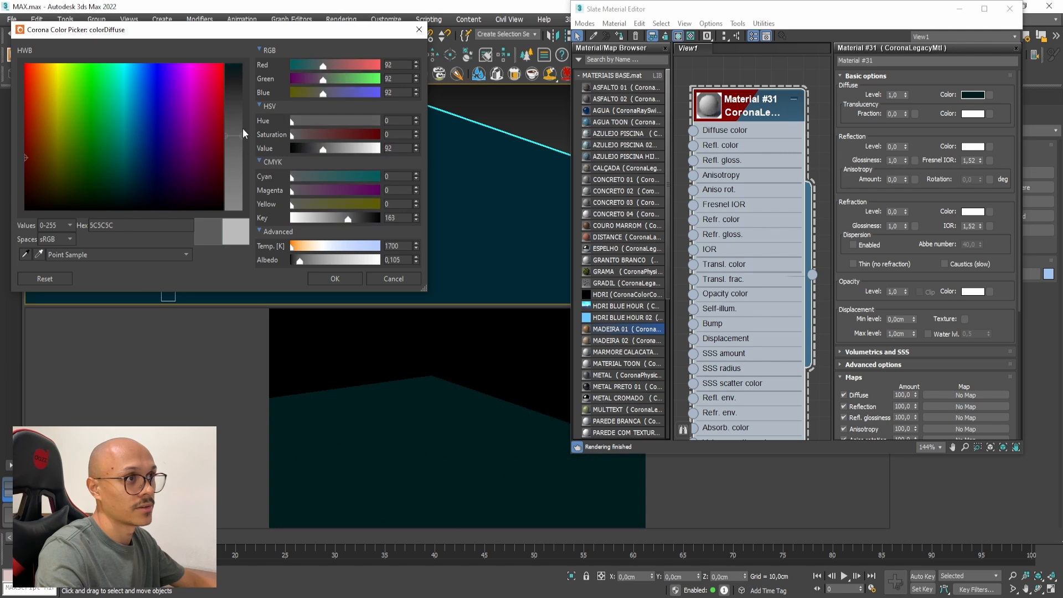
click(341, 149)
drag(145, 103, 156, 107)
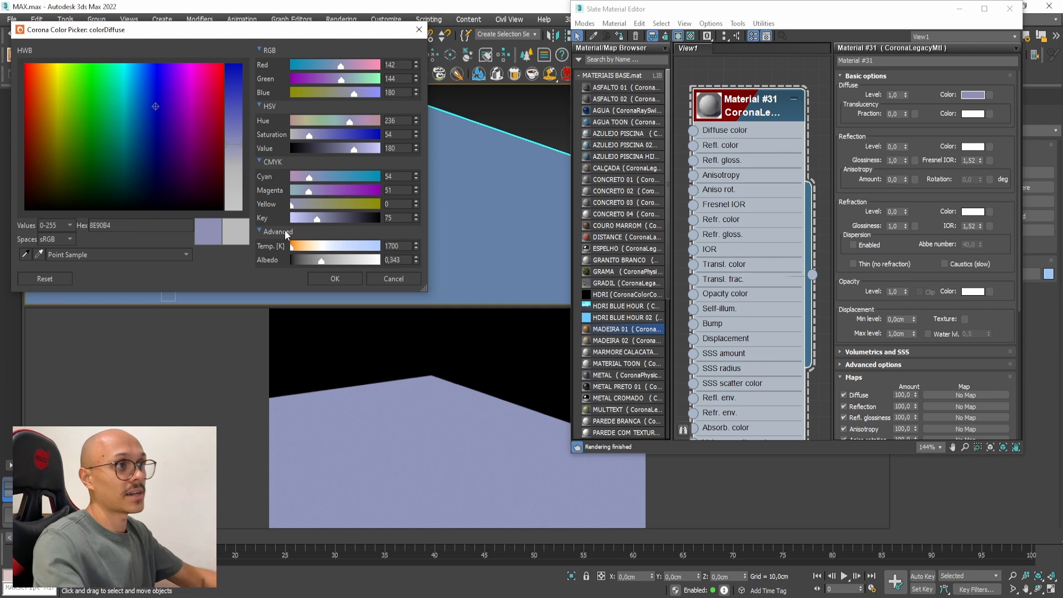
click(235, 179)
click(335, 278)
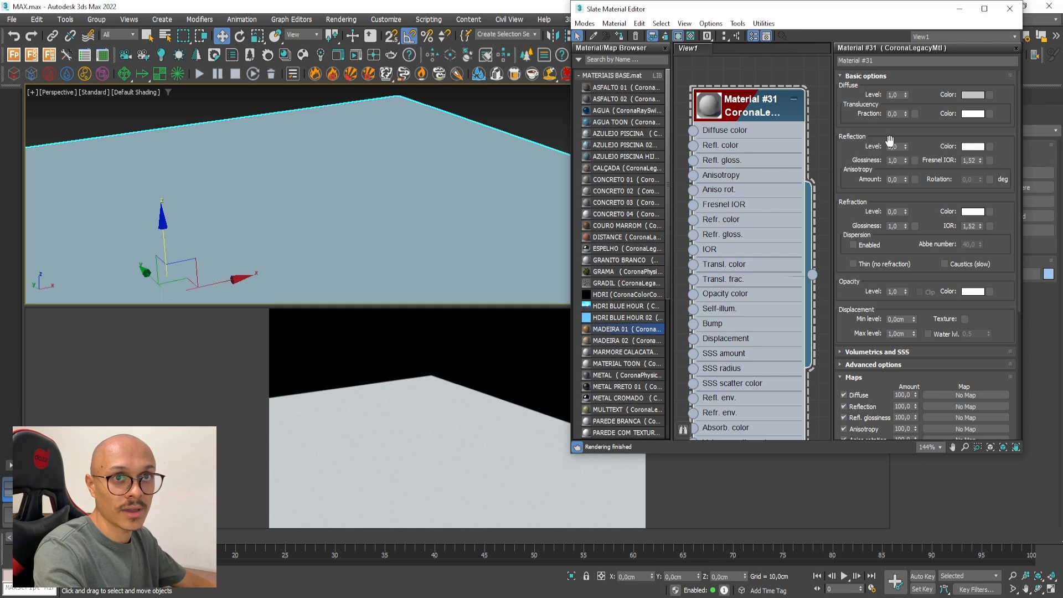
Step: Set the reflection level to 1.0 and change the material's diffuse color to pure black (value 0)
drag(906, 147, 907, 11)
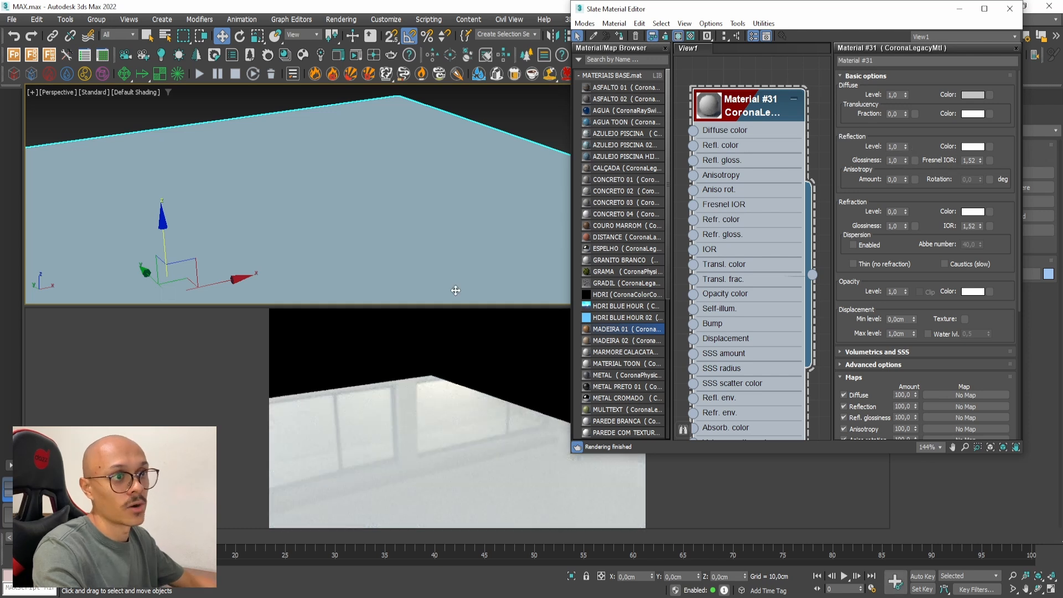
alt+middle_drag(475, 255, 460, 252)
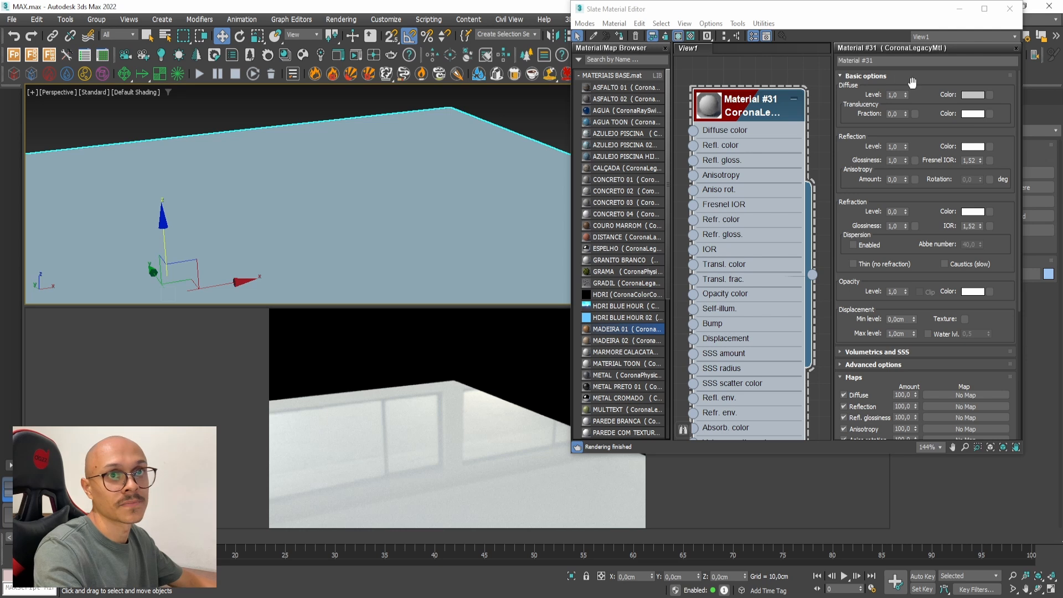
click(967, 95)
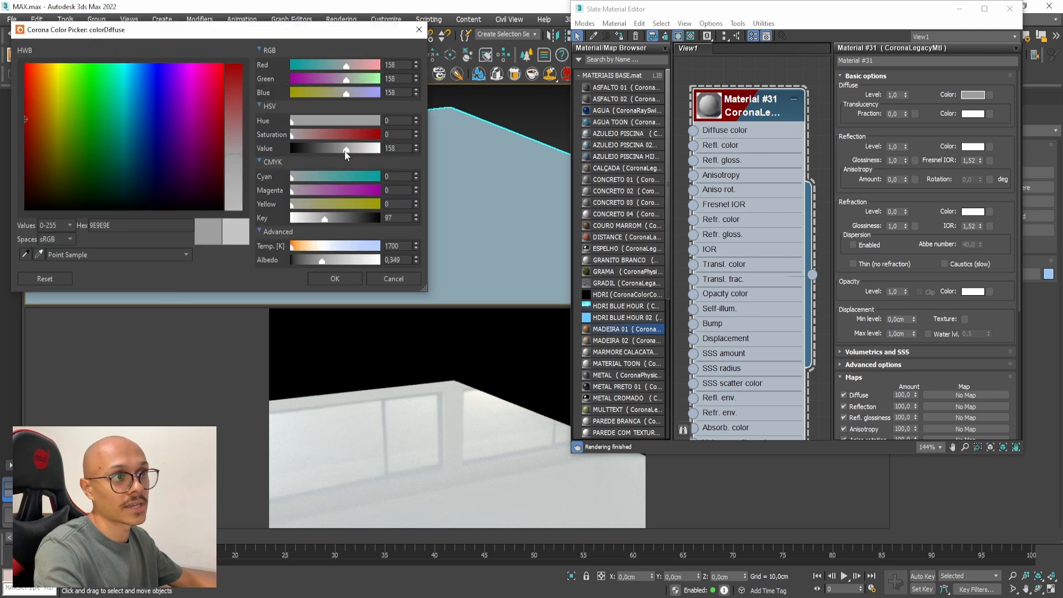
drag(346, 151, 285, 146)
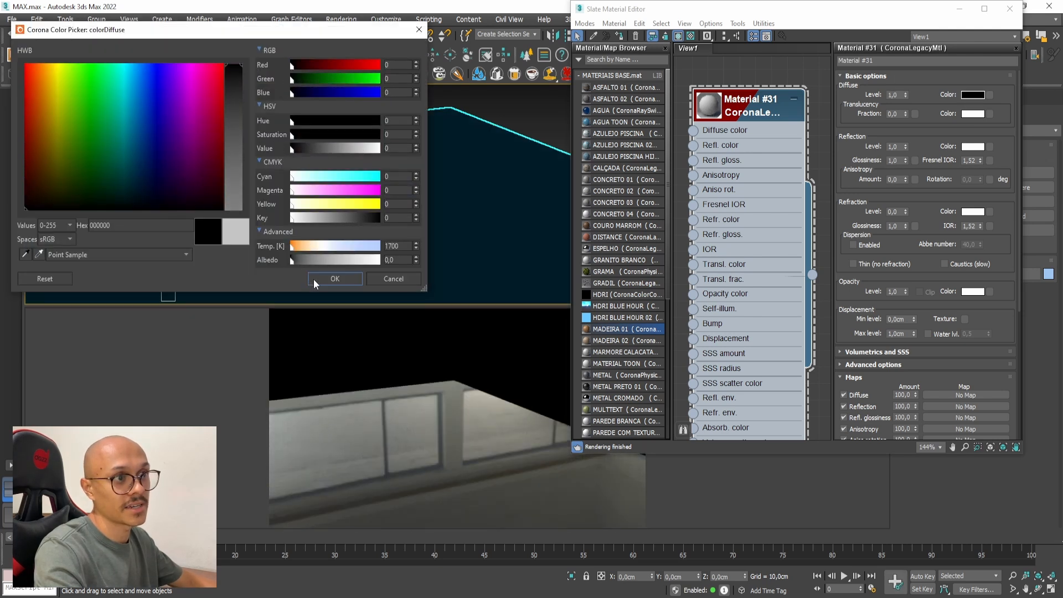
click(335, 279)
Step: Lower the reflection glossiness to 0.81 while previewing the plane in the interactive viewport
alt+middle_drag(426, 295, 448, 244)
alt+middle_drag(370, 440, 415, 235)
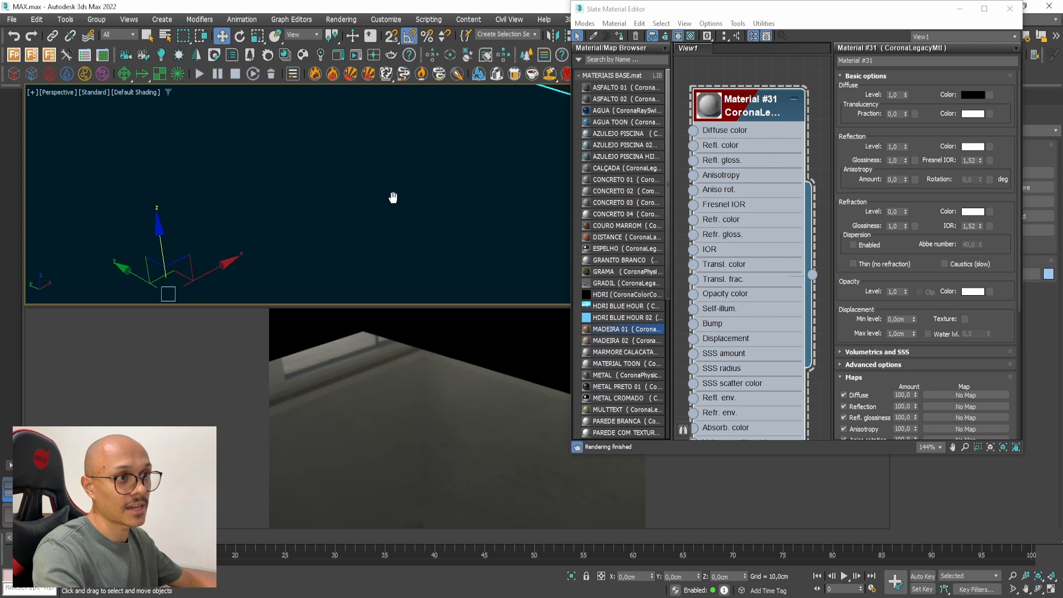
alt+middle_drag(394, 198, 430, 226)
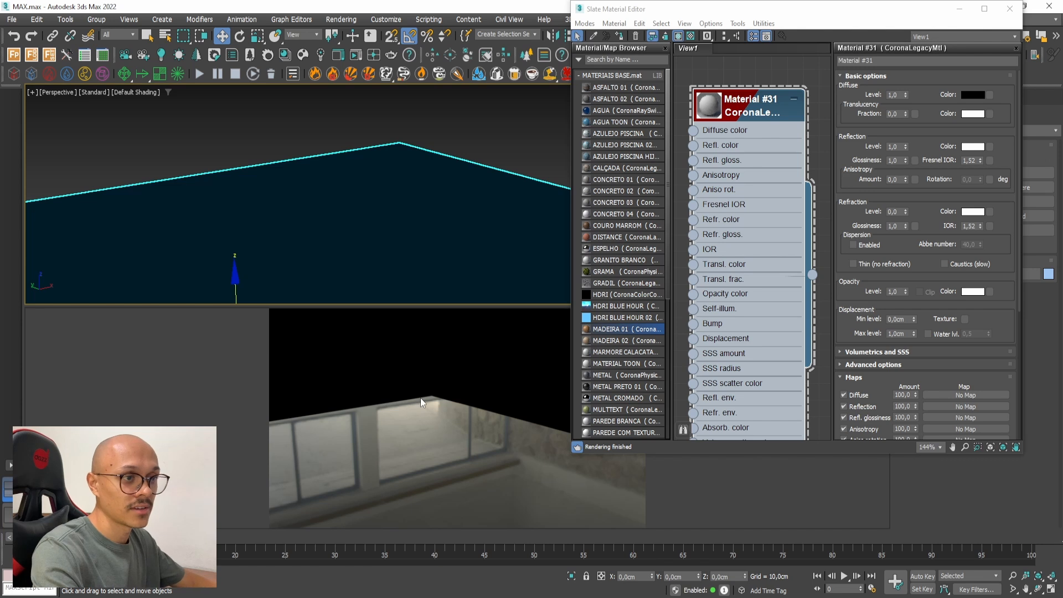
alt+middle_drag(415, 226, 382, 227)
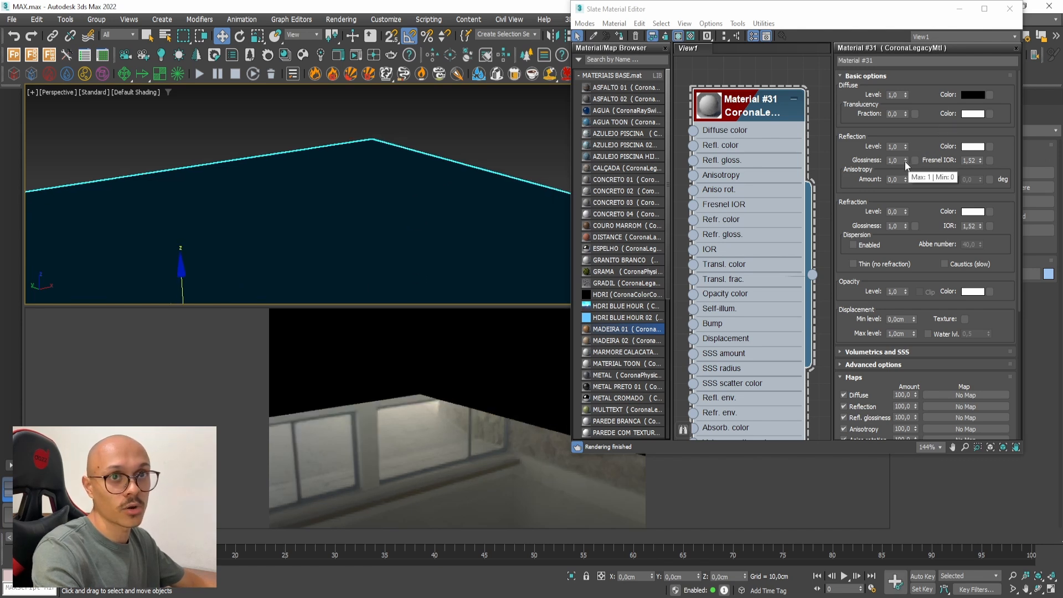
drag(905, 161, 905, 164)
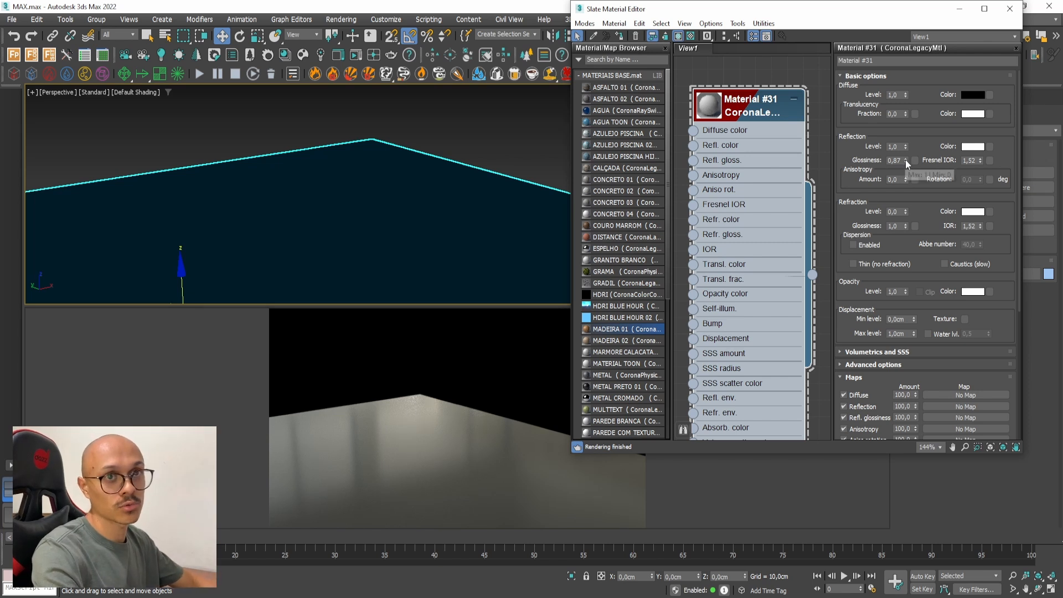
mouse_move(906, 160)
mouse_down()
mouse_move(906, 169)
mouse_move(906, 161)
mouse_up()
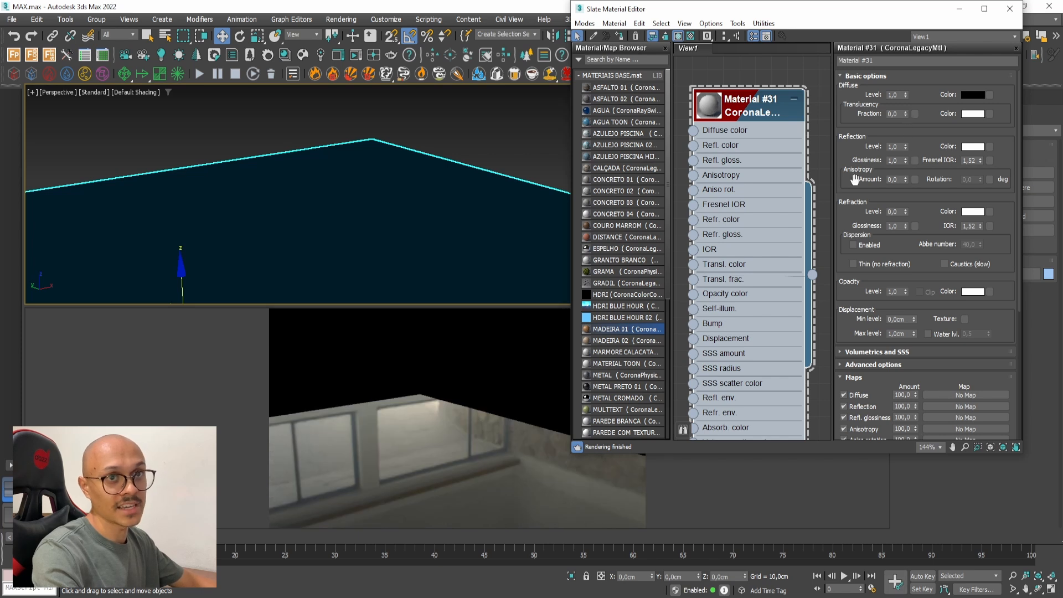
drag(906, 160, 906, 171)
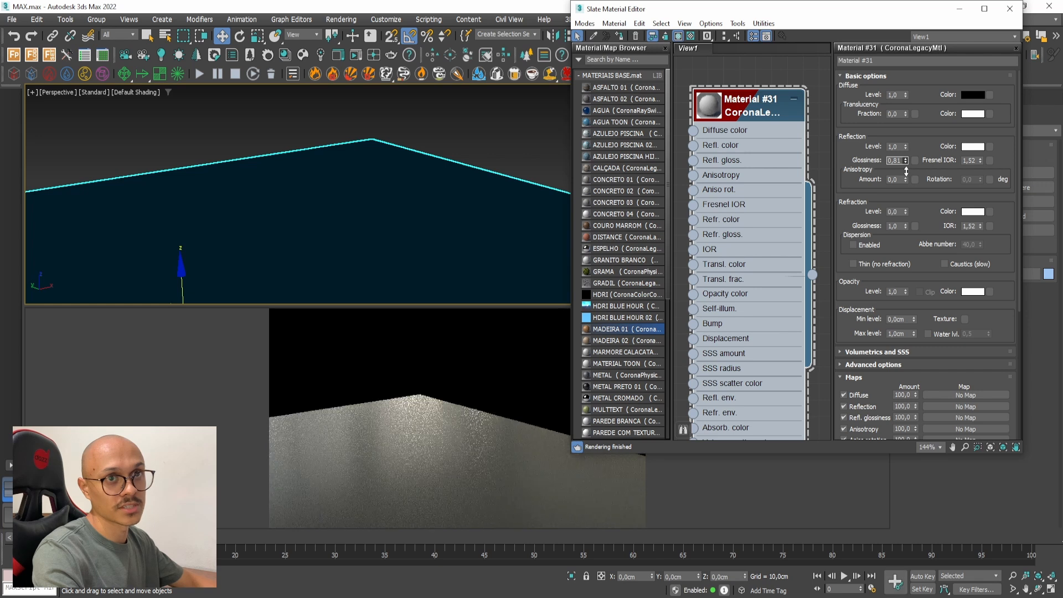
Step: Open the wood CoronaBitmap node (freijo.jpg) in the node view to show its parameters
scroll(421, 219, up, 2)
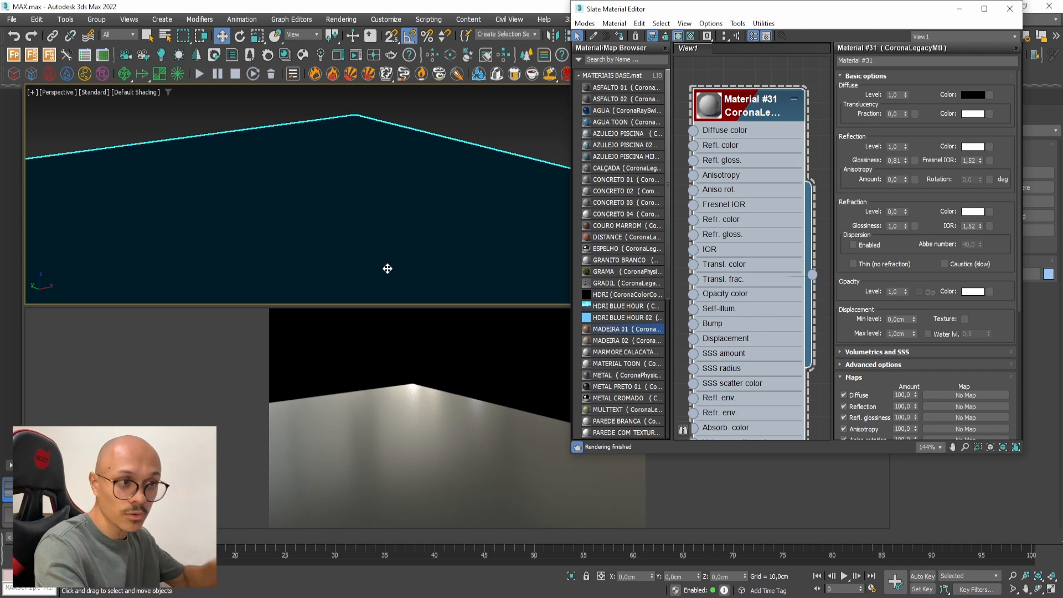
drag(388, 269, 831, 180)
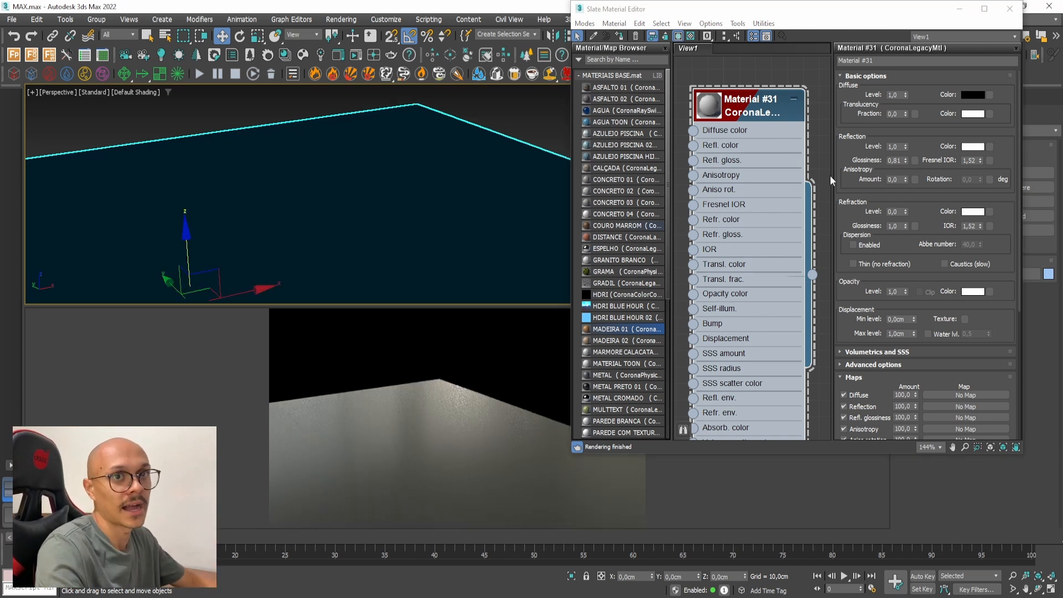
click(906, 159)
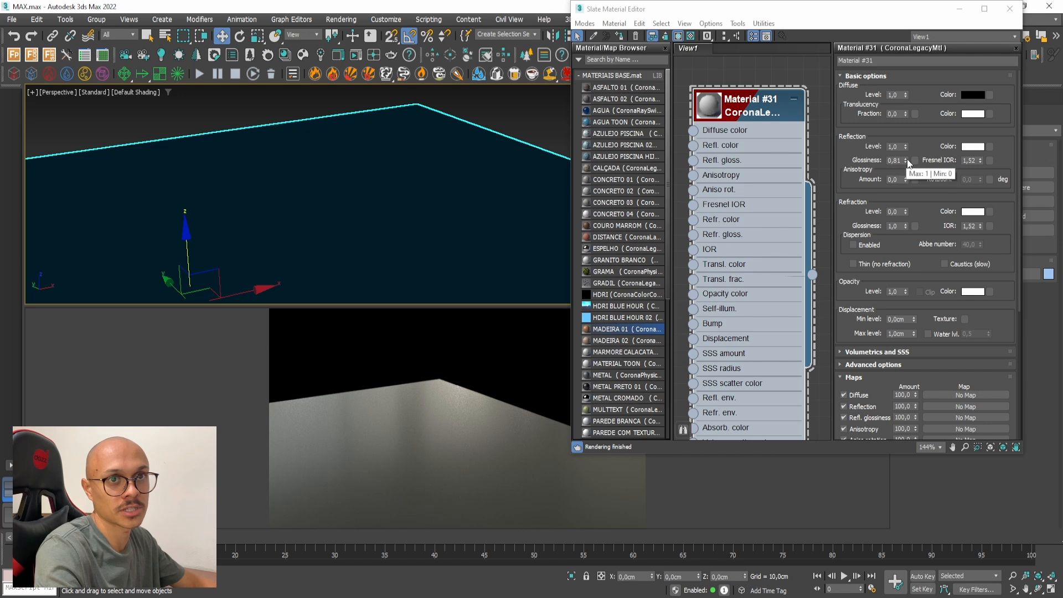
scroll(807, 124, down, 5)
scroll(700, 155, down, 3)
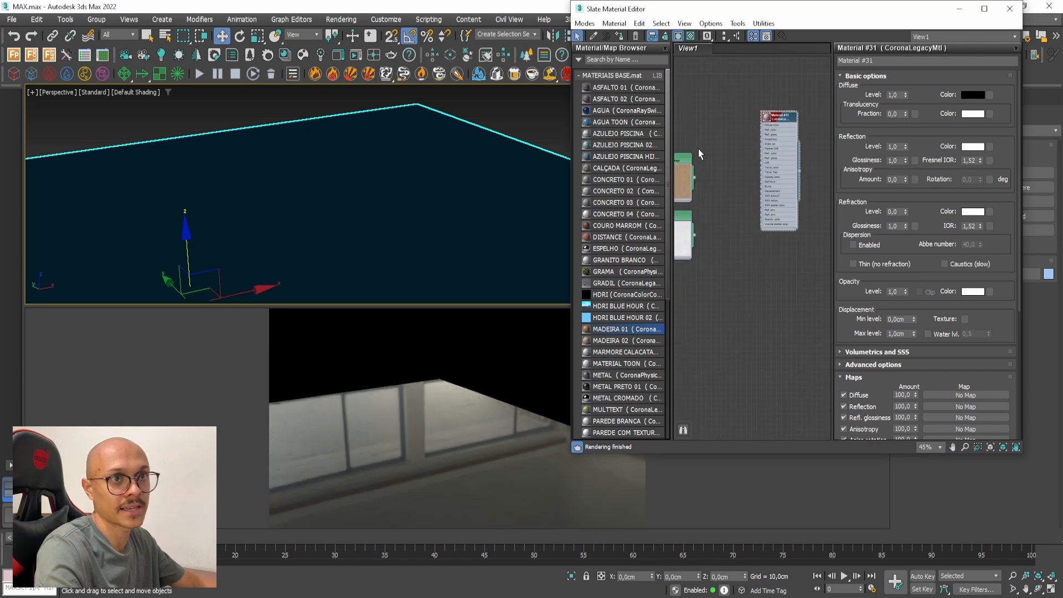
scroll(700, 173, up, 3)
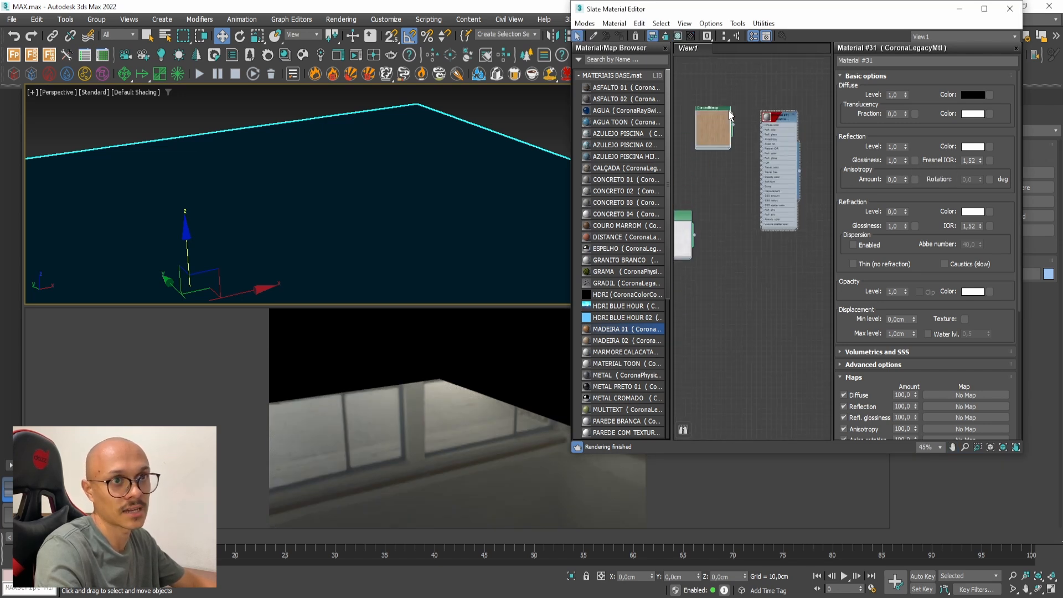
double_click(695, 128)
middle_drag(733, 109, 831, 108)
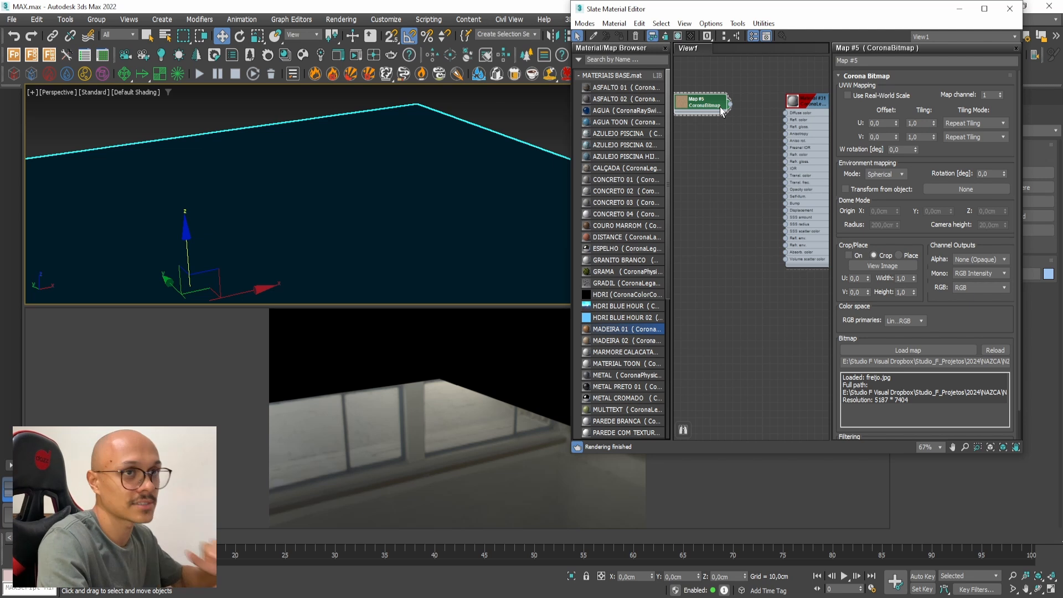
scroll(742, 114, up, 3)
scroll(750, 115, down, 4)
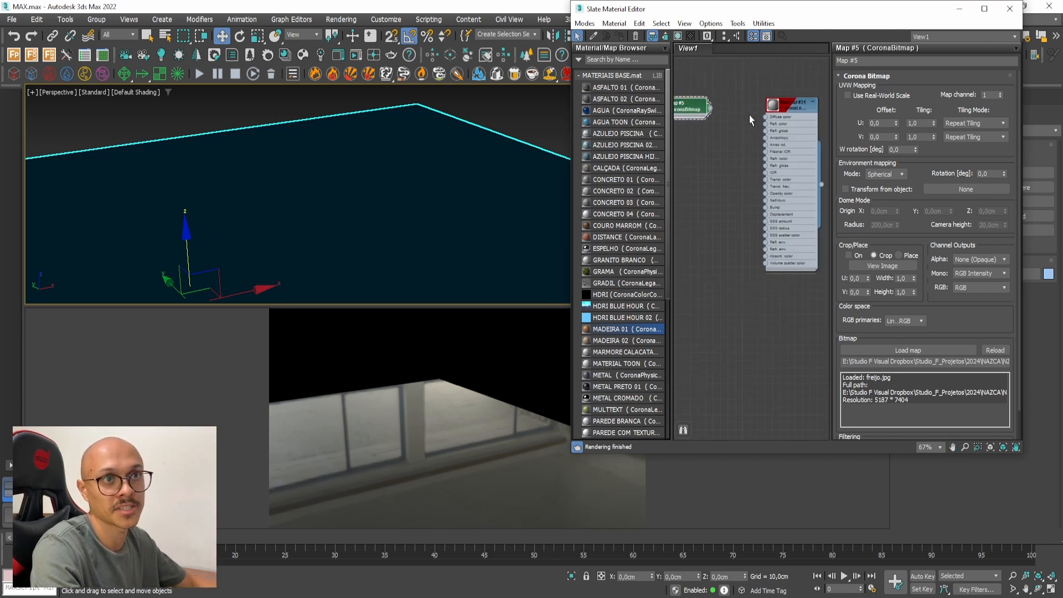
Step: Connect the wood bitmap's output to the material's Diffuse color input and preview the textured plane
drag(828, 18, 877, 20)
scroll(767, 120, up, 4)
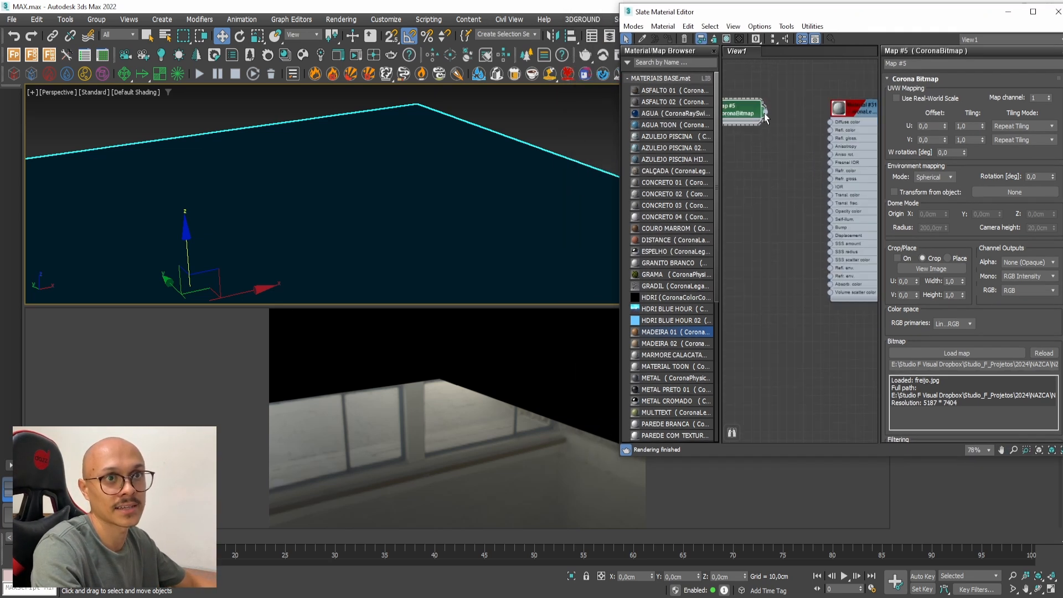
drag(767, 111, 838, 123)
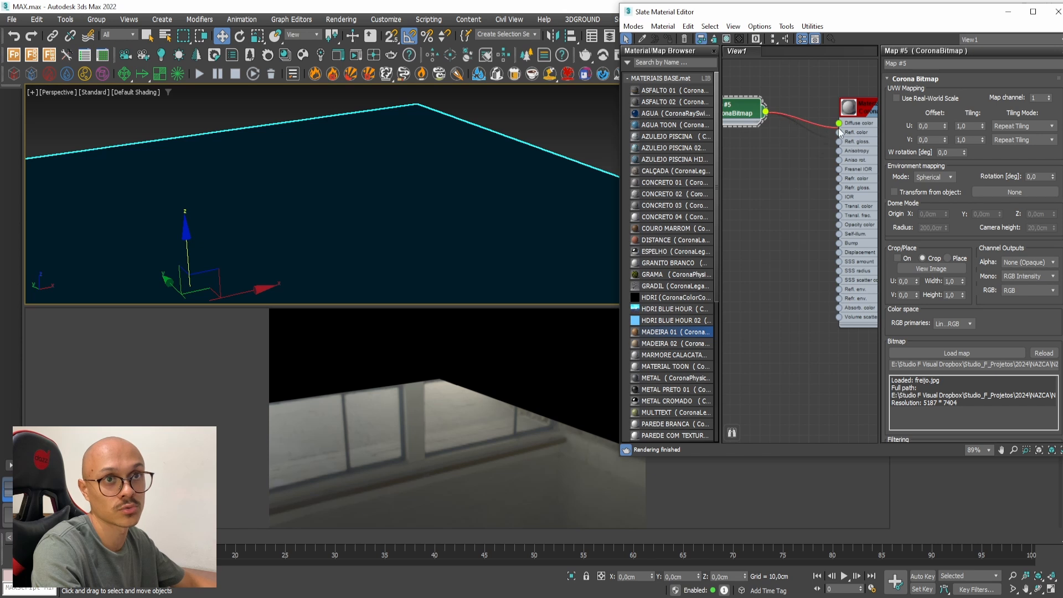
drag(733, 115, 742, 104)
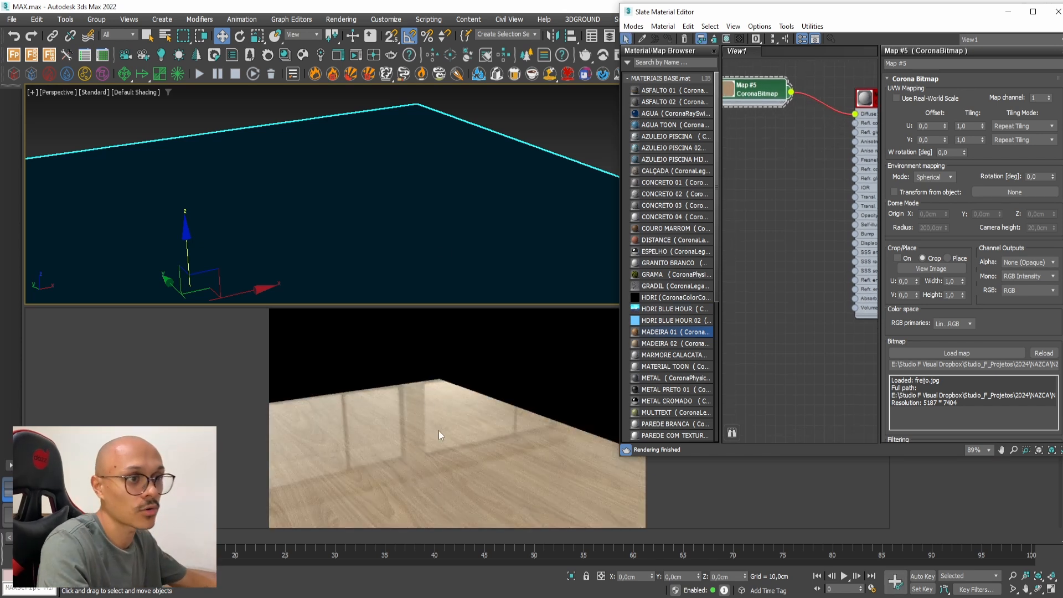
click(447, 238)
middle_drag(446, 238, 435, 166)
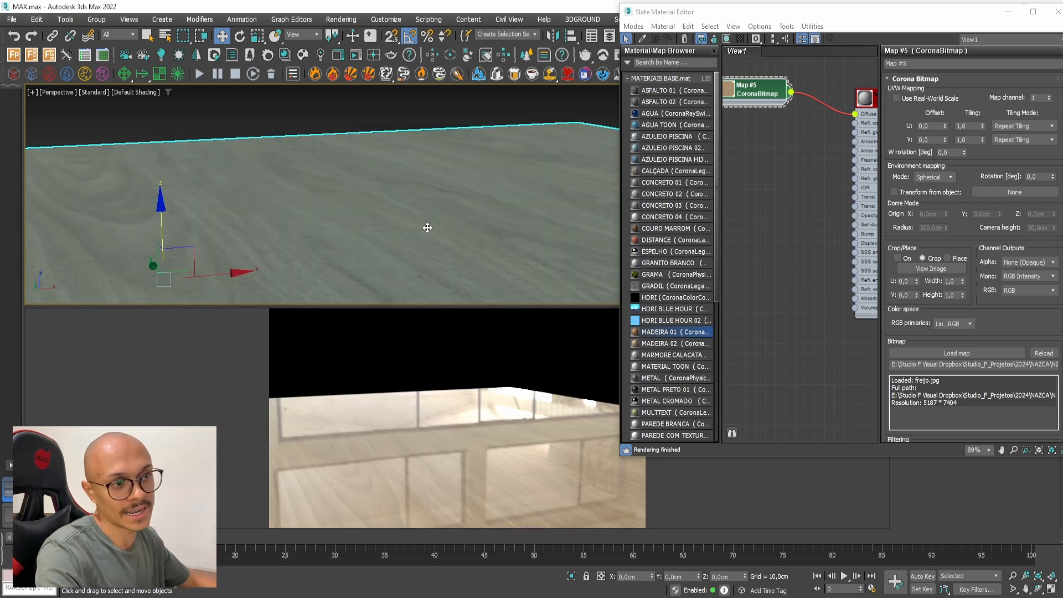
alt+middle_drag(484, 240, 442, 236)
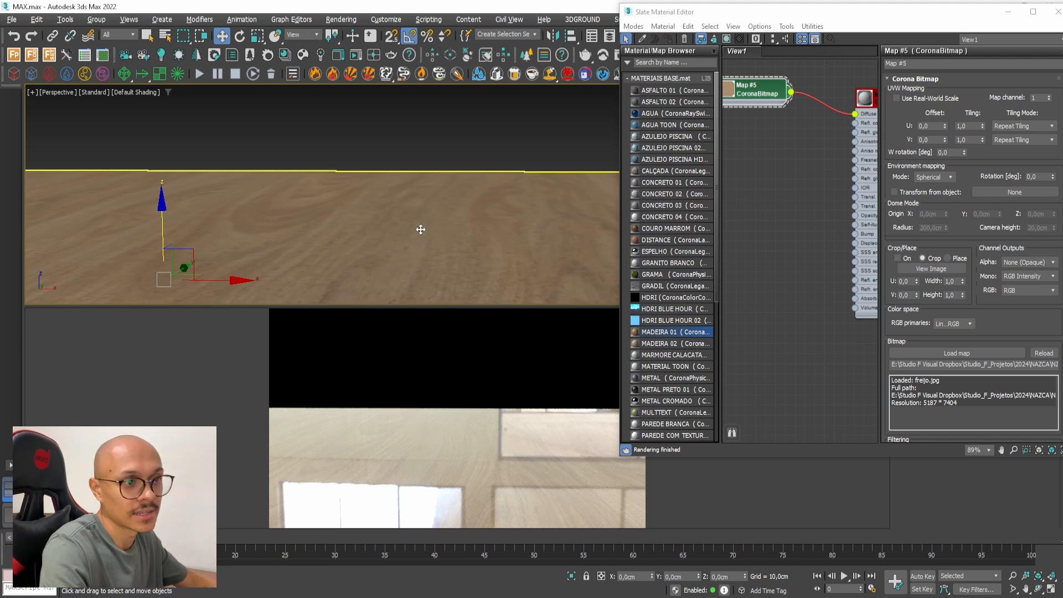
mouse_move(421, 230)
alt+middle_down()
mouse_move(474, 237)
mouse_move(465, 209)
mouse_move(422, 207)
mouse_move(382, 160)
mouse_move(432, 166)
alt+middle_up()
Step: Reopen Material #31's parameters and set the reflection glossiness to 0.89
drag(785, 92, 775, 103)
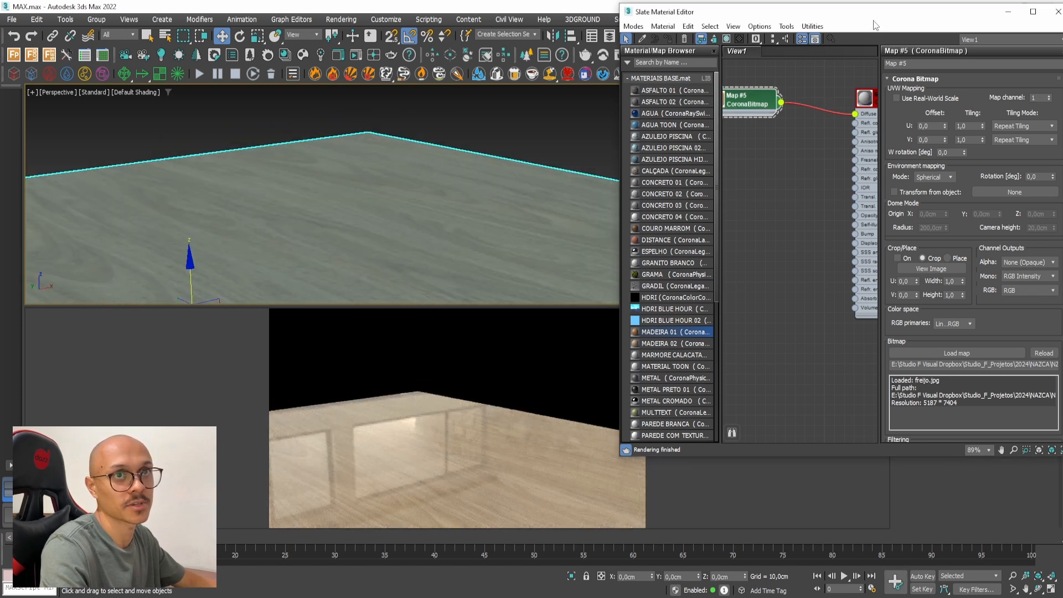
drag(875, 12, 759, 14)
click(666, 101)
click(700, 83)
middle_drag(729, 114, 695, 115)
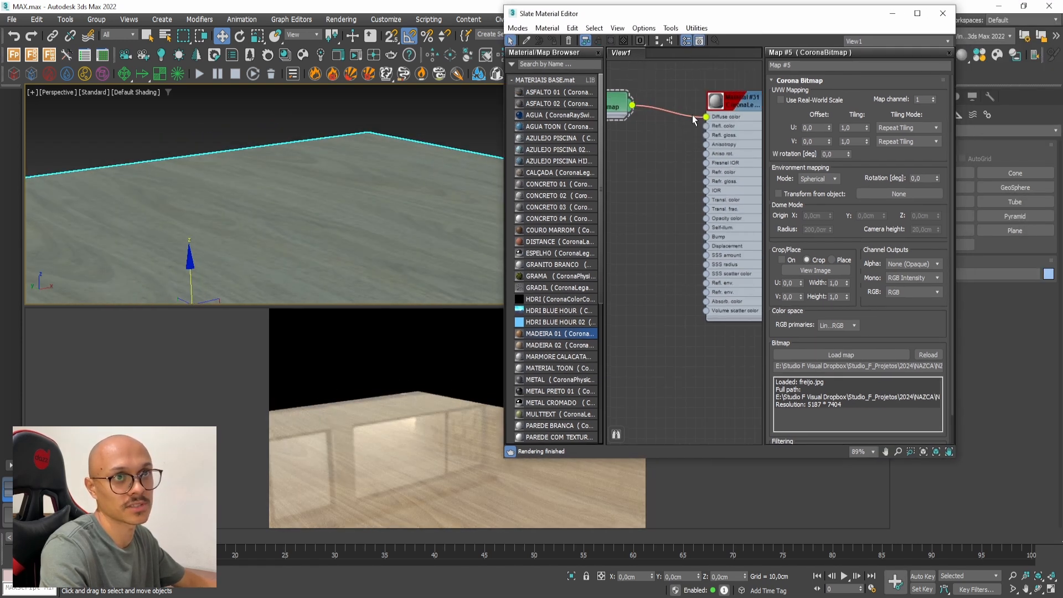
double_click(736, 97)
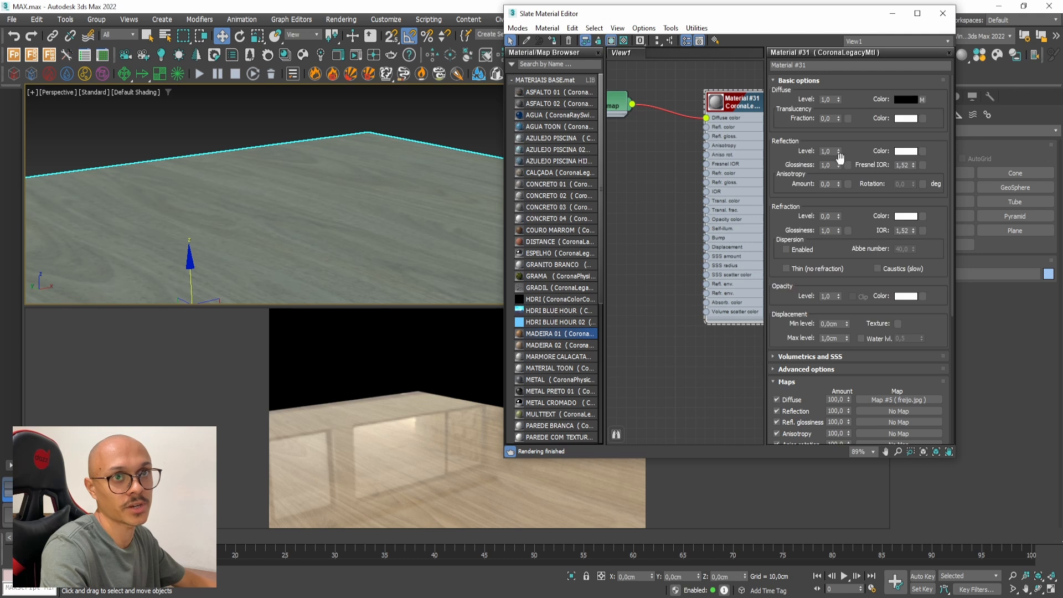
drag(839, 167, 839, 175)
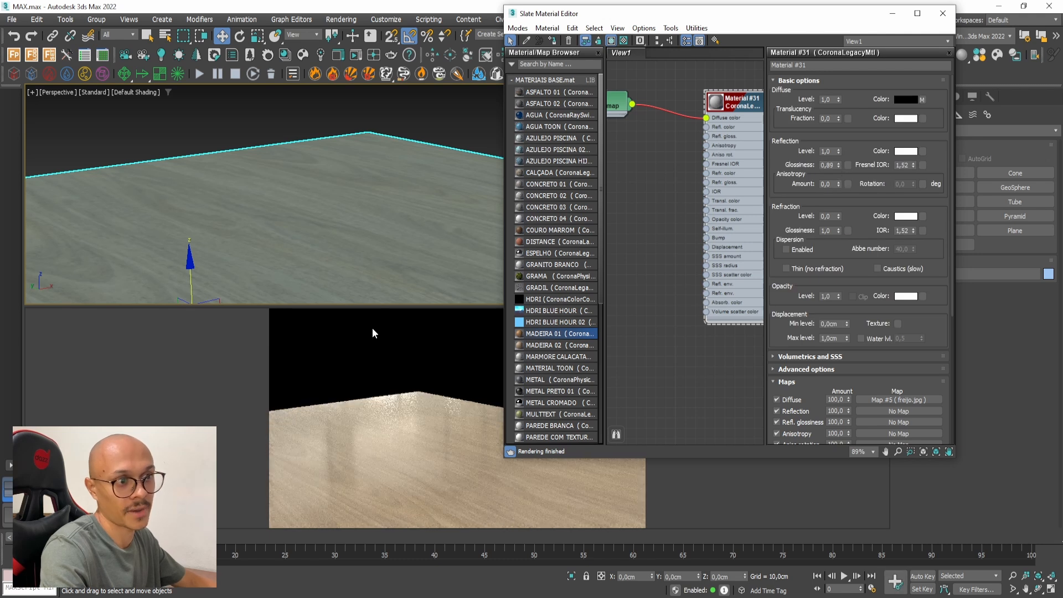
alt+middle_drag(376, 284, 348, 236)
scroll(373, 235, up, 3)
drag(615, 16, 704, 16)
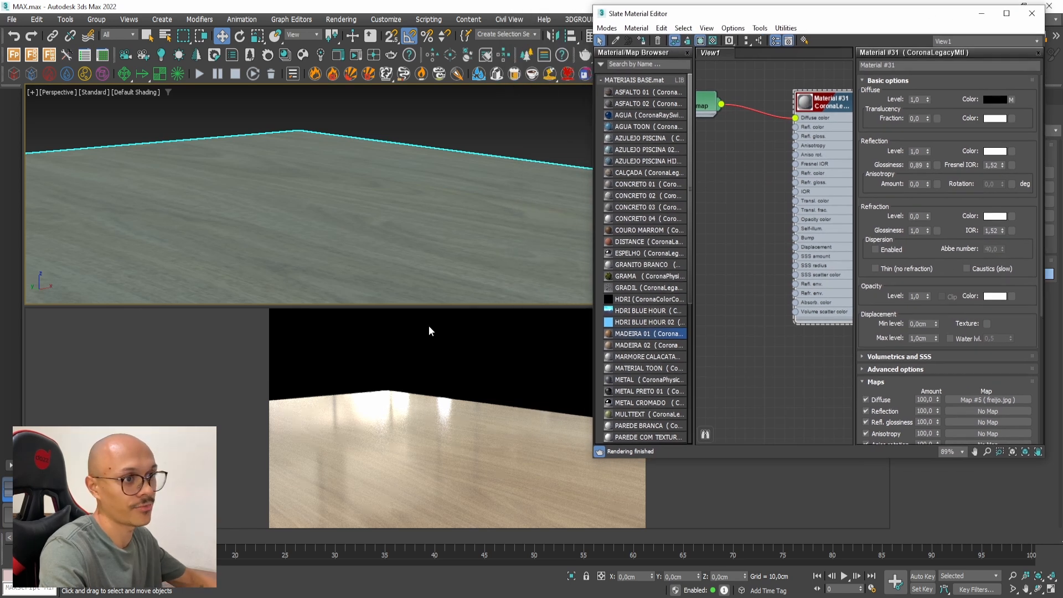
alt+middle_drag(458, 230, 532, 183)
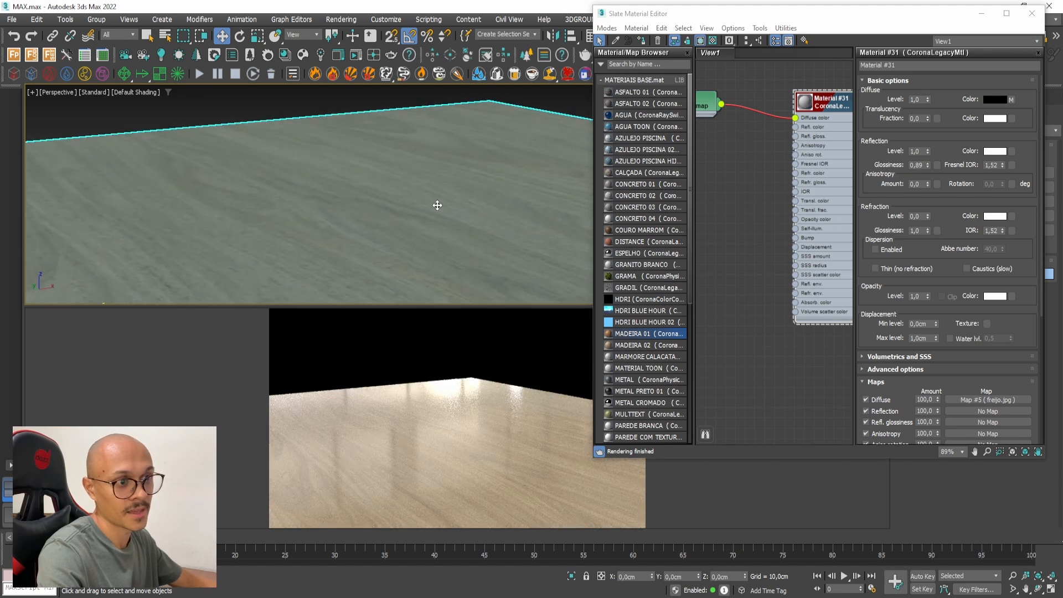
alt+middle_drag(438, 206, 410, 214)
alt+middle_drag(449, 185, 450, 185)
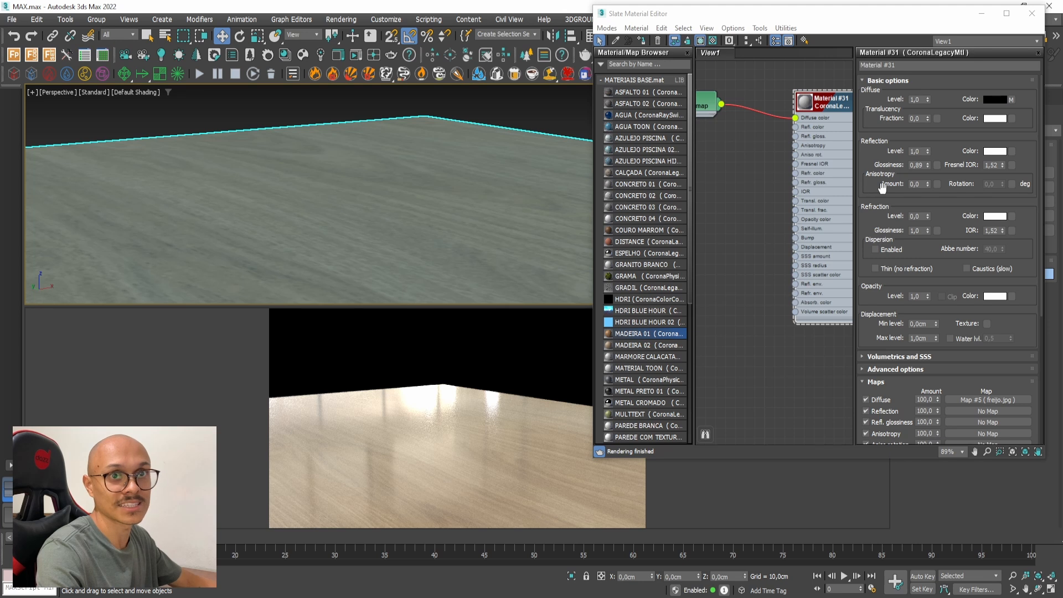
middle_drag(309, 235, 426, 202)
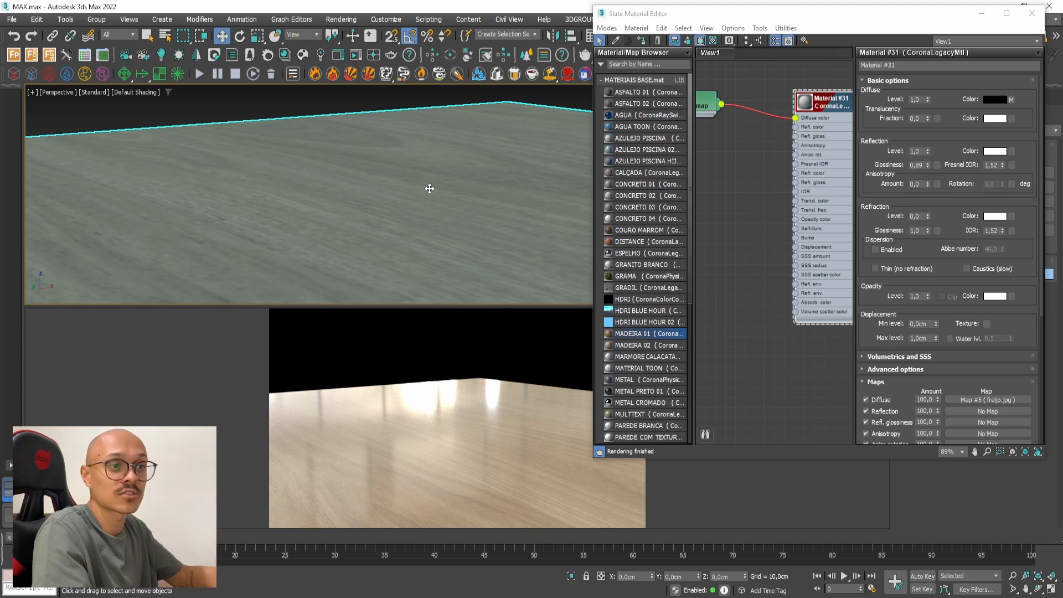
Step: Connect the wood bitmap's output also to the material's Refl. gloss. input
middle_drag(708, 155, 784, 153)
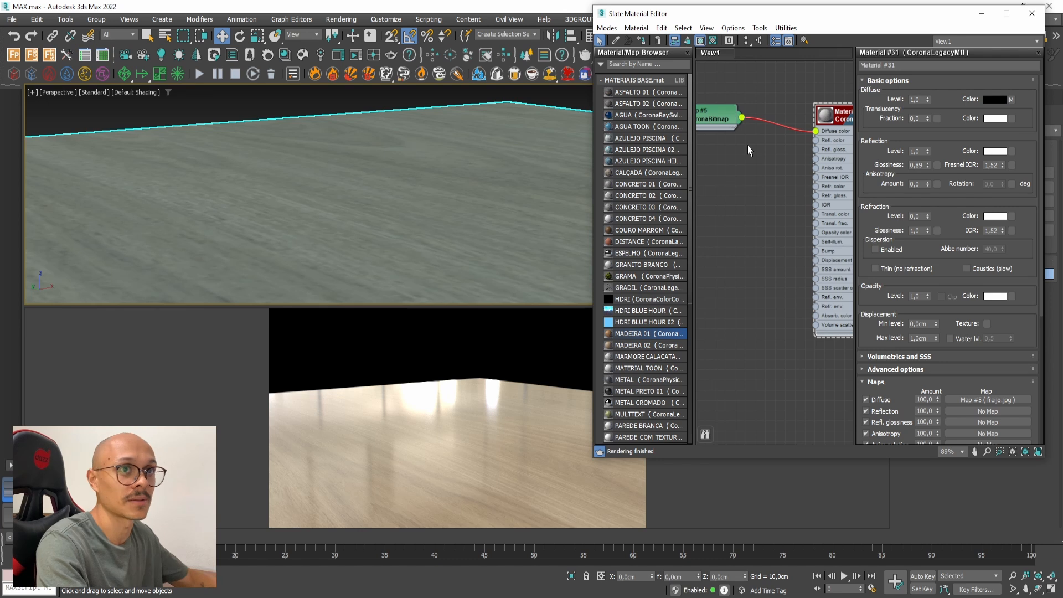
middle_drag(715, 123, 743, 128)
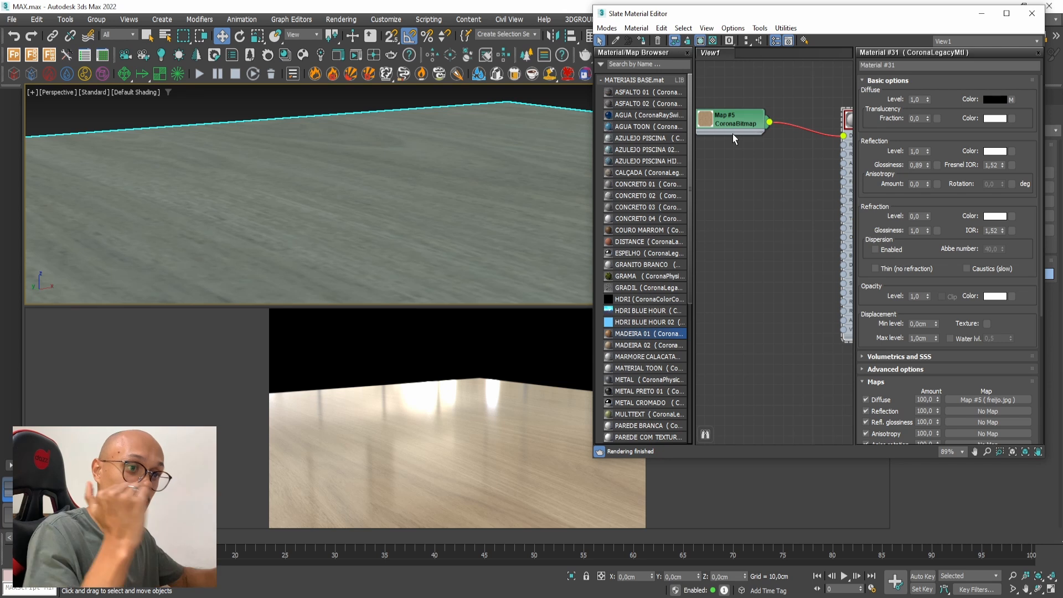
middle_drag(786, 151, 743, 133)
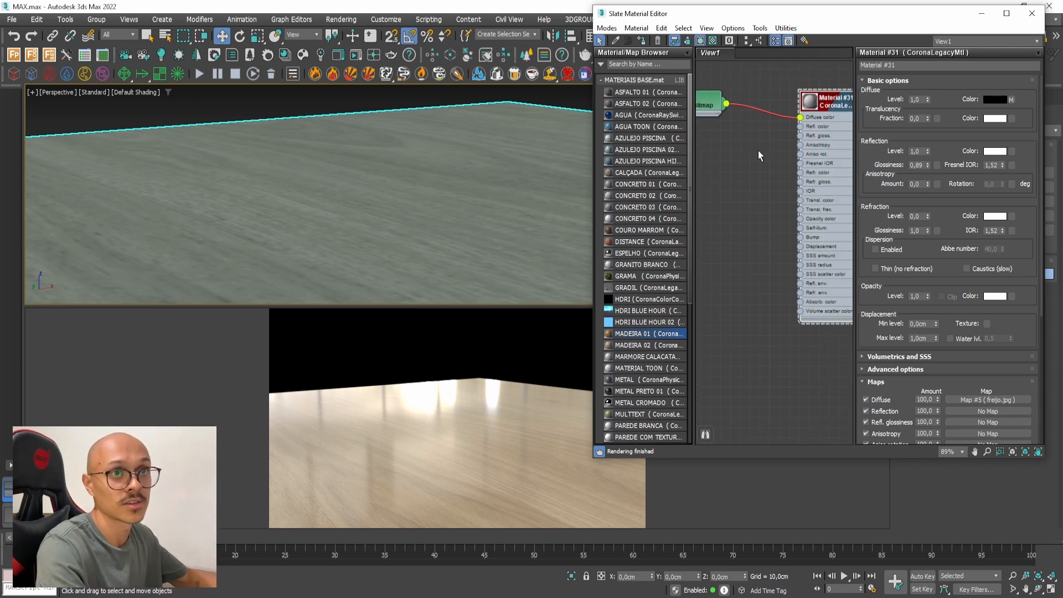
middle_drag(757, 168, 770, 164)
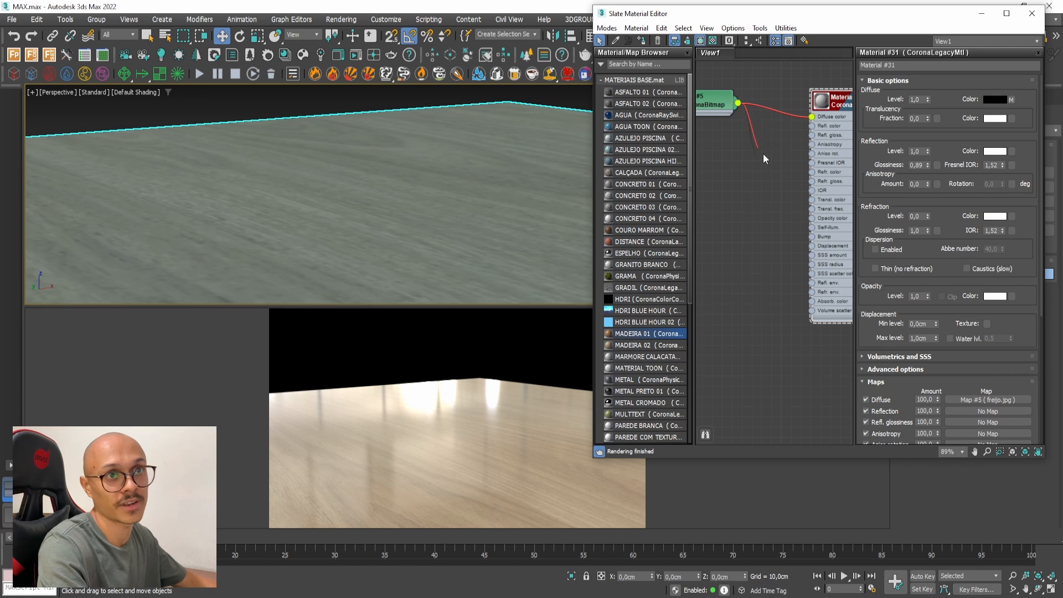
drag(773, 164, 812, 136)
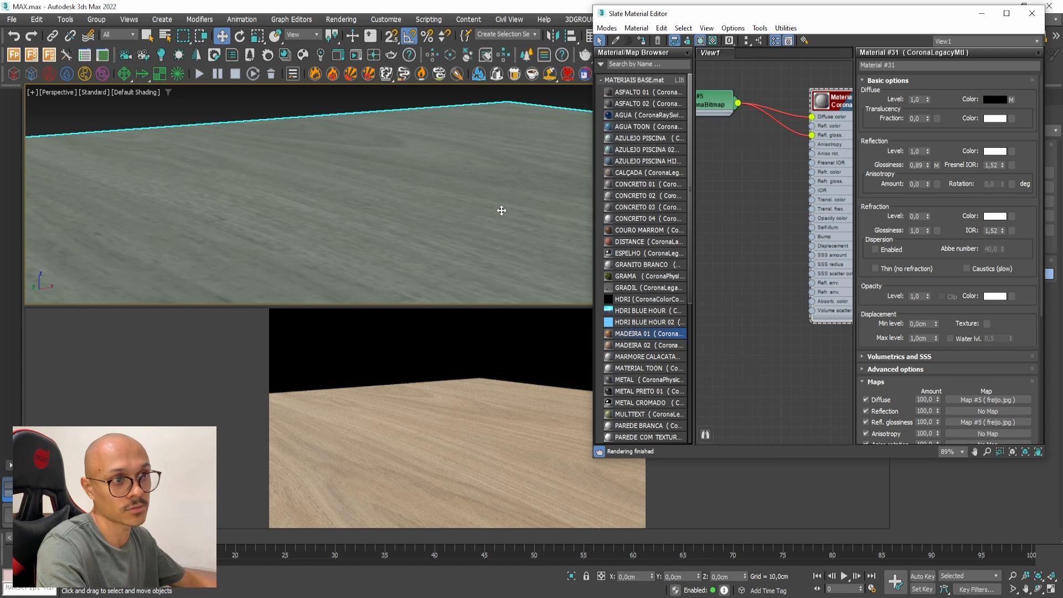
Step: Orbit and zoom the perspective view to inspect the glossy wood floor
scroll(502, 211, down, 3)
alt+middle_drag(498, 216, 455, 186)
scroll(498, 230, down, 4)
scroll(487, 198, up, 4)
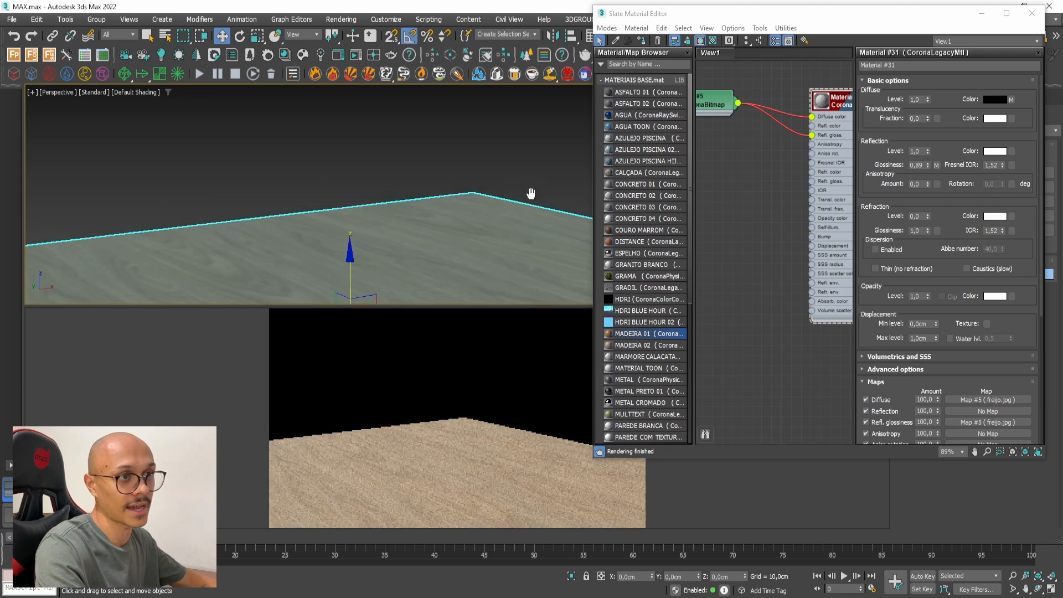
alt+middle_drag(532, 190, 501, 157)
click(501, 157)
Step: Add a Color Correction map node to the material node view
drag(727, 105, 718, 106)
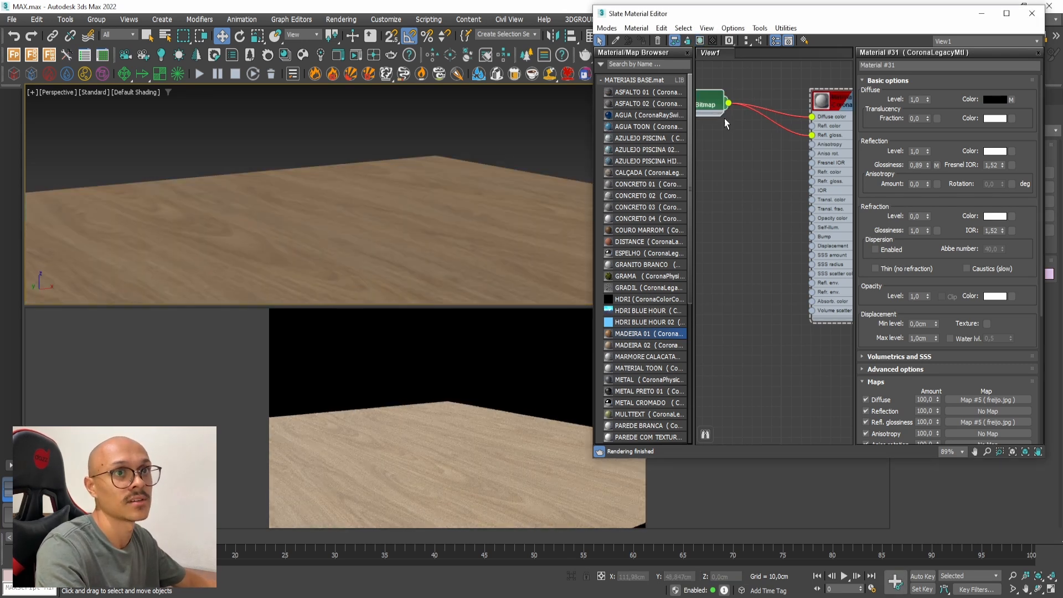
scroll(742, 130, down, 1)
mouse_move(744, 132)
middle_down()
mouse_move(790, 138)
mouse_move(745, 147)
middle_up()
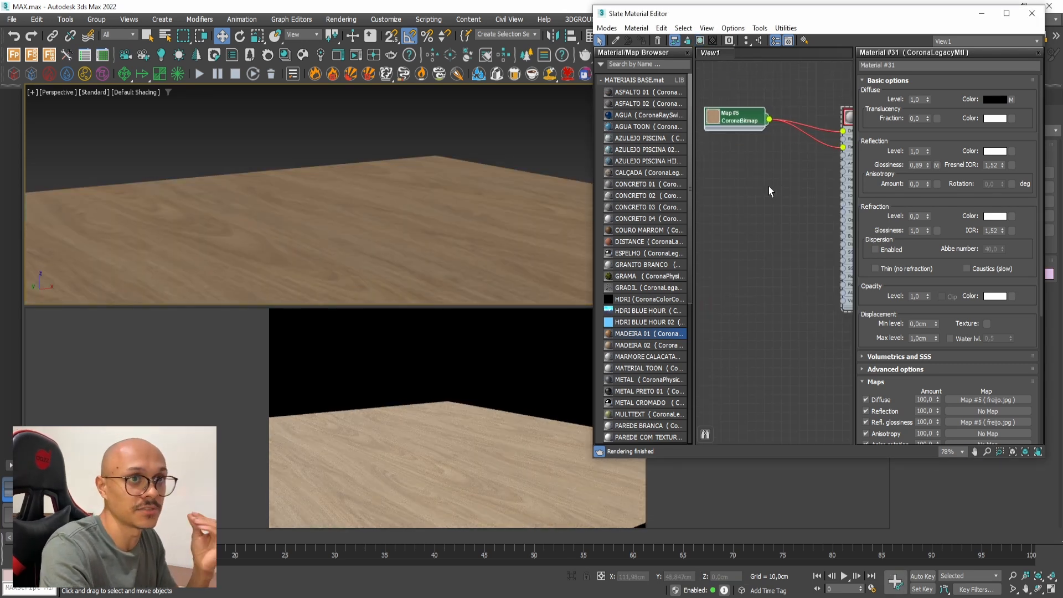
right_click(723, 166)
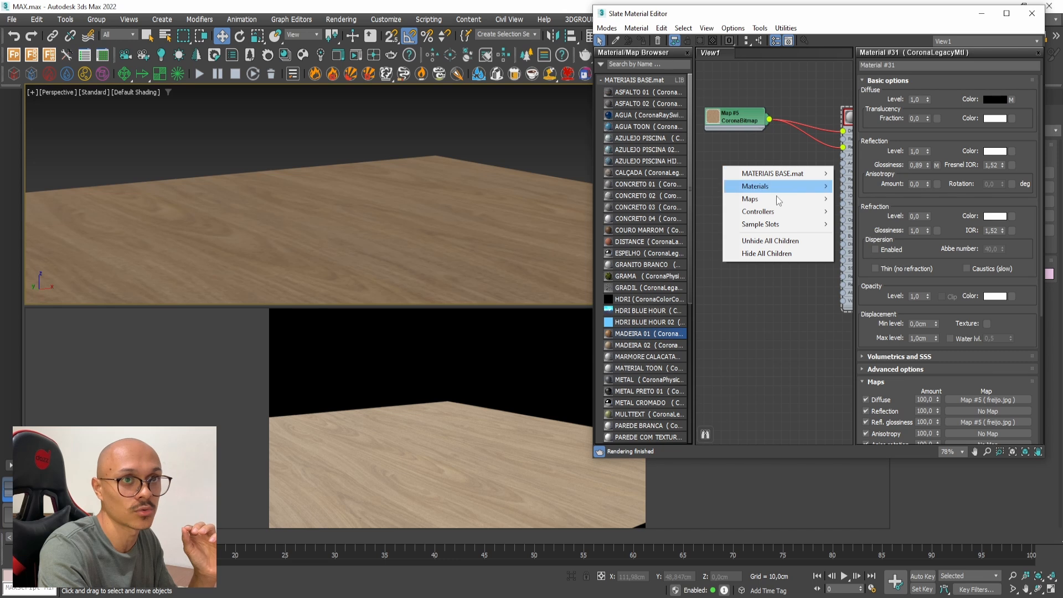
mouse_move(778, 199)
mouse_move(875, 211)
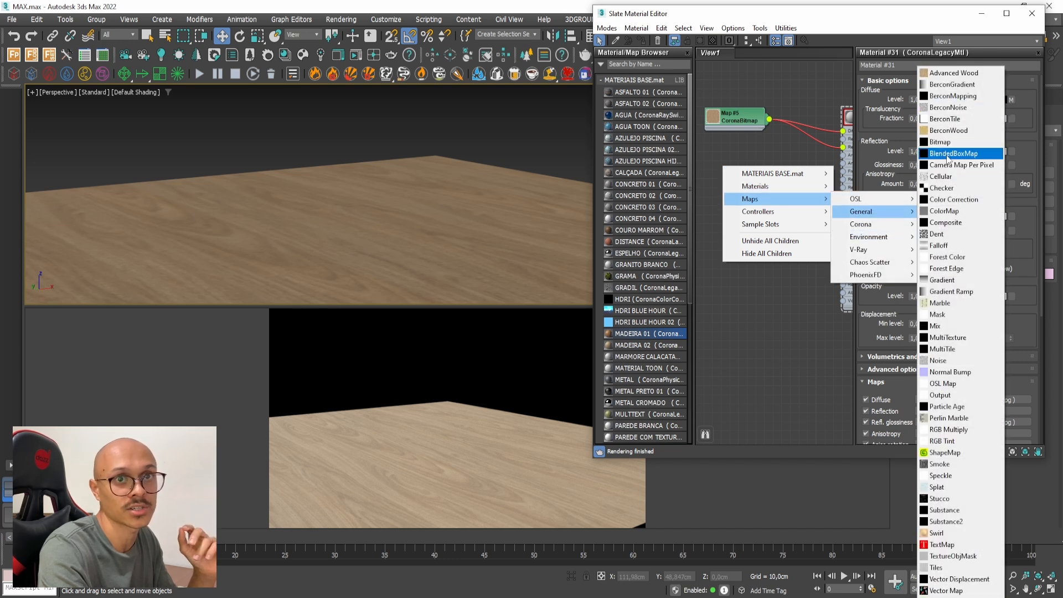
click(951, 200)
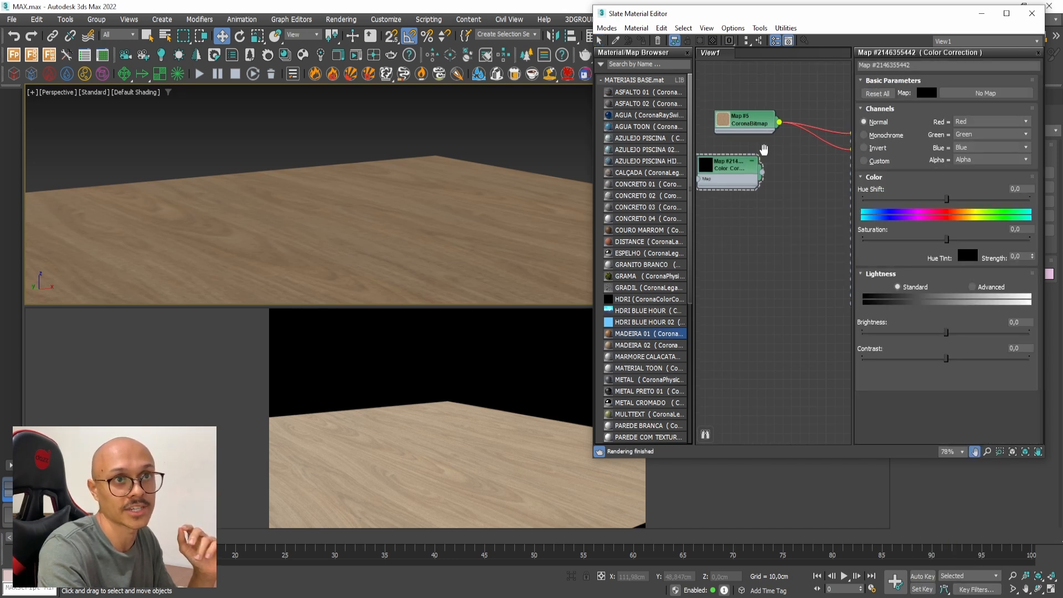
Step: Route the wood bitmap through the Color Correction node into the material's Refl. gloss. input
scroll(785, 162, down, 2)
middle_drag(786, 163, 720, 159)
drag(800, 168, 843, 143)
middle_drag(764, 171, 791, 171)
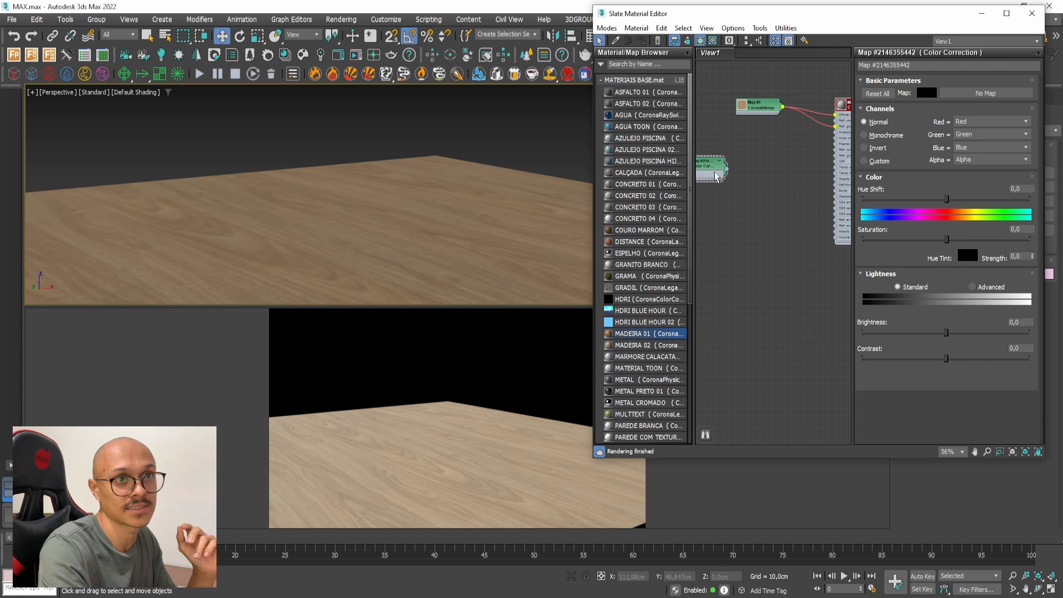
drag(715, 173, 802, 166)
drag(763, 106, 713, 98)
drag(791, 162, 782, 133)
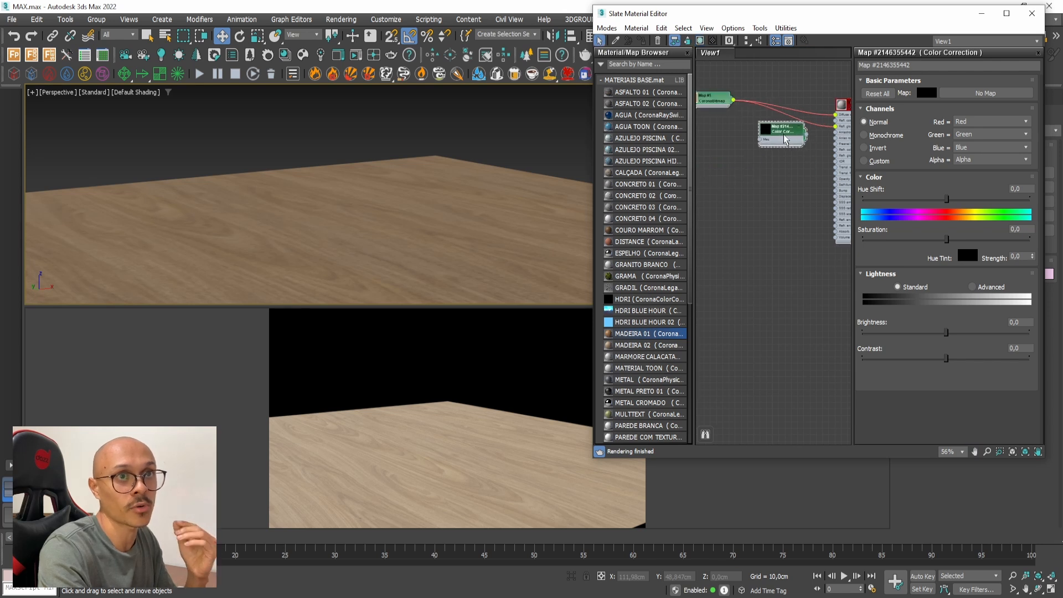
scroll(761, 113, up, 2)
middle_drag(761, 112, 765, 112)
drag(723, 94, 774, 157)
middle_drag(826, 163, 738, 160)
drag(741, 151, 798, 135)
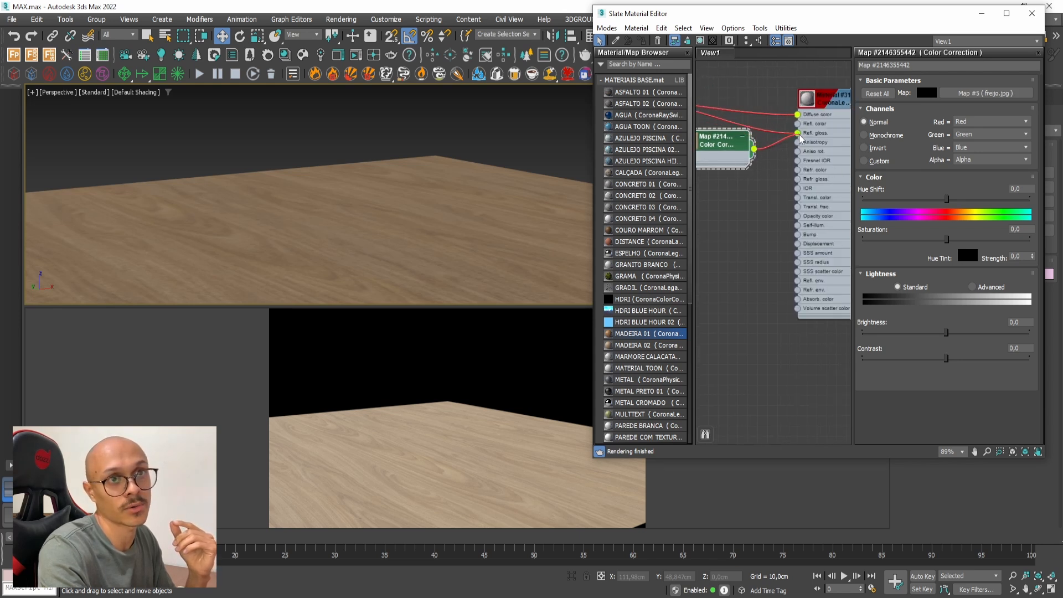
Step: Reopen Material #31's parameters and set the diffuse level to 0.0
scroll(799, 139, down, 3)
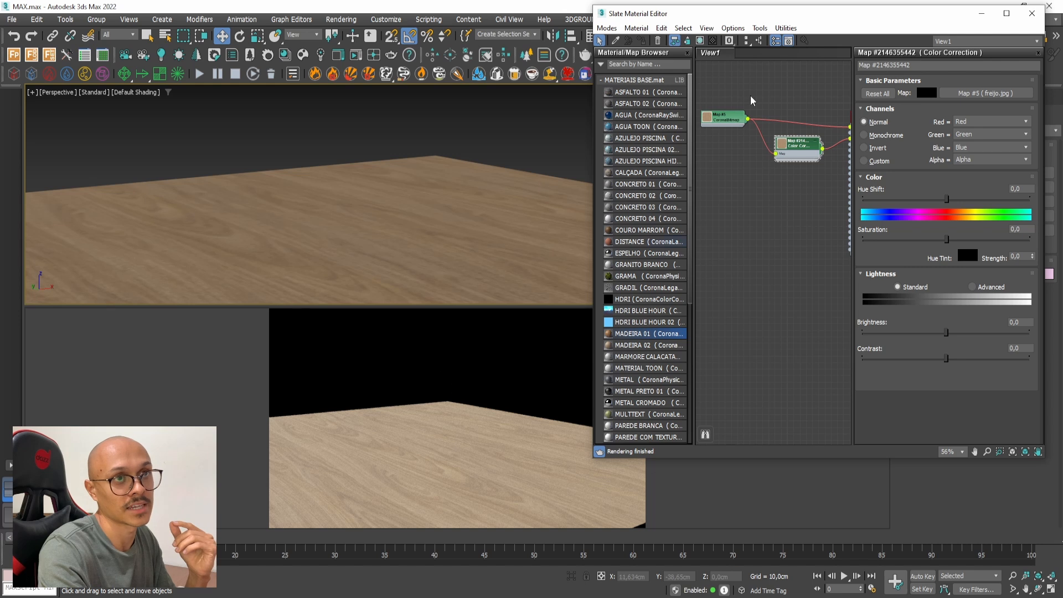
scroll(764, 106, up, 2)
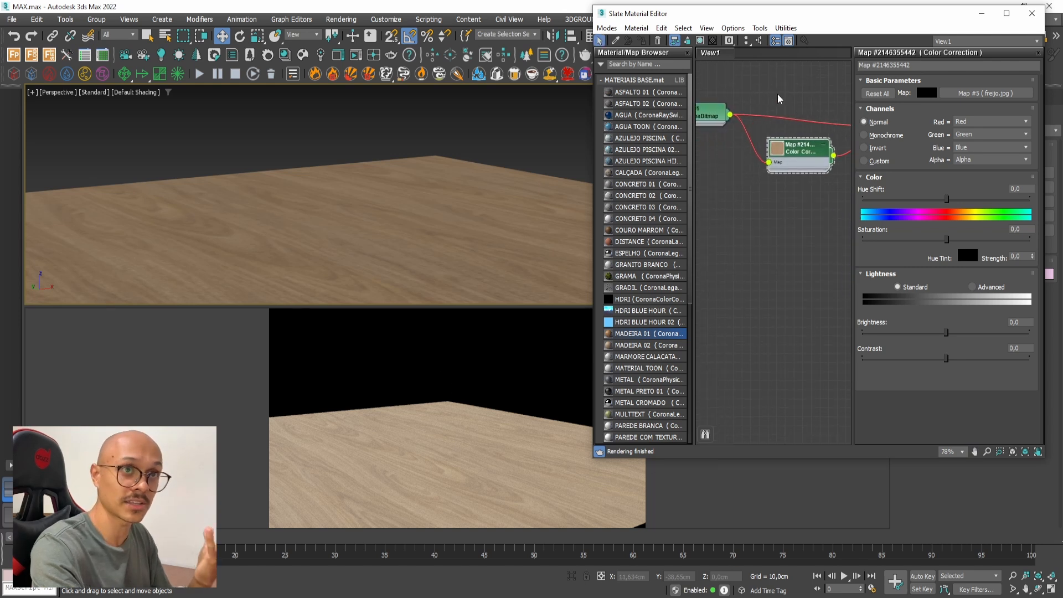
middle_drag(778, 98, 715, 90)
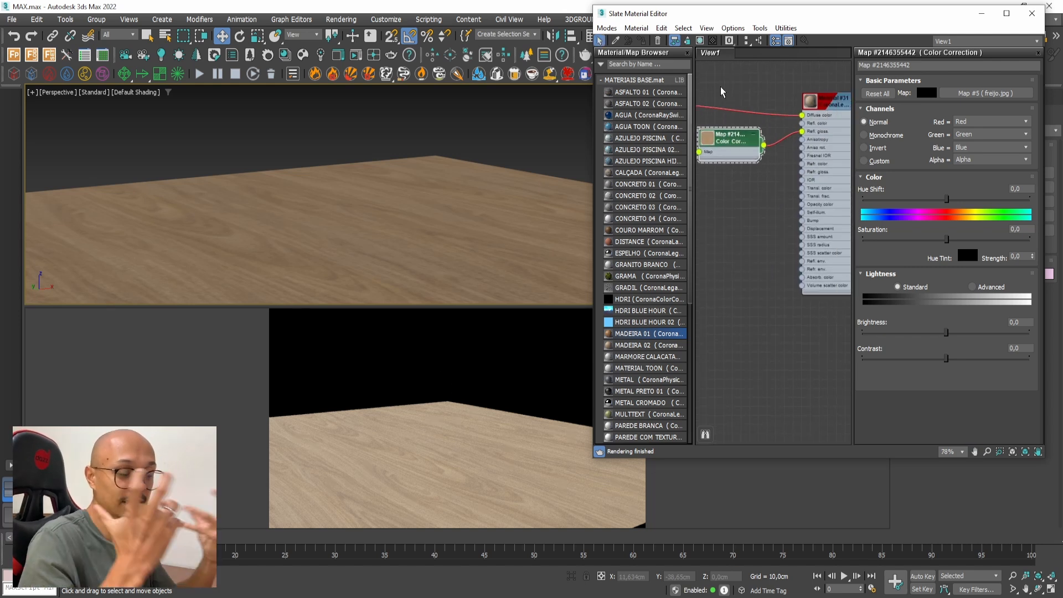
middle_drag(755, 103, 833, 113)
middle_drag(760, 123, 691, 119)
scroll(758, 157, up, 2)
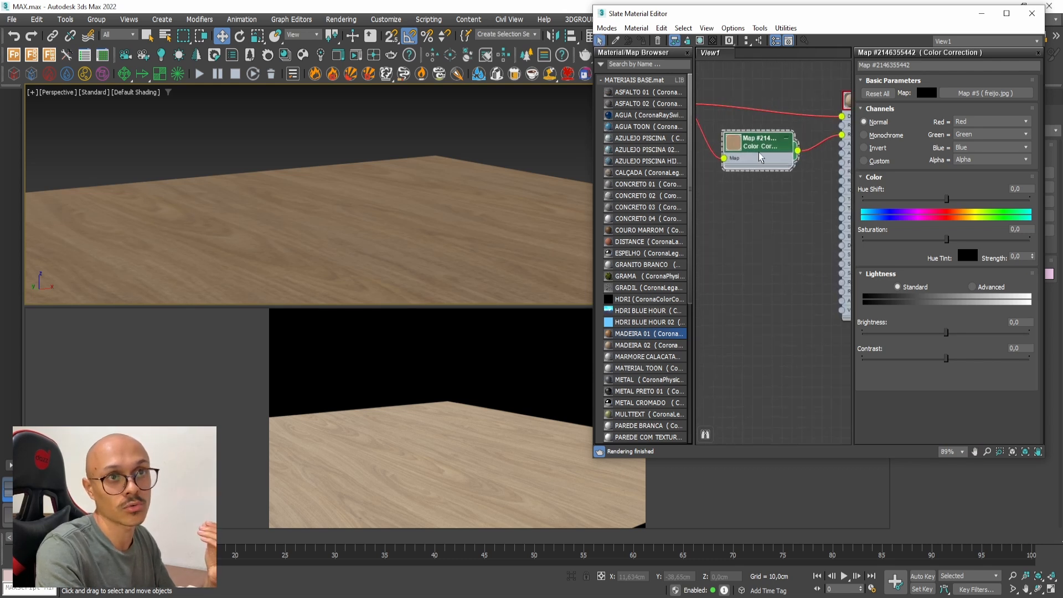
middle_drag(770, 165, 797, 118)
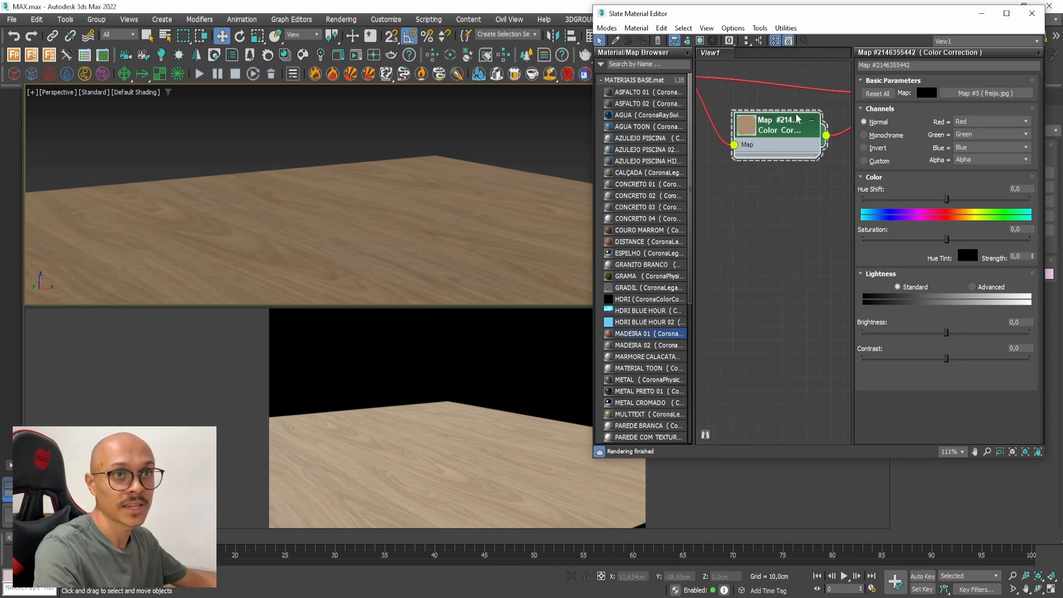
scroll(471, 205, up, 2)
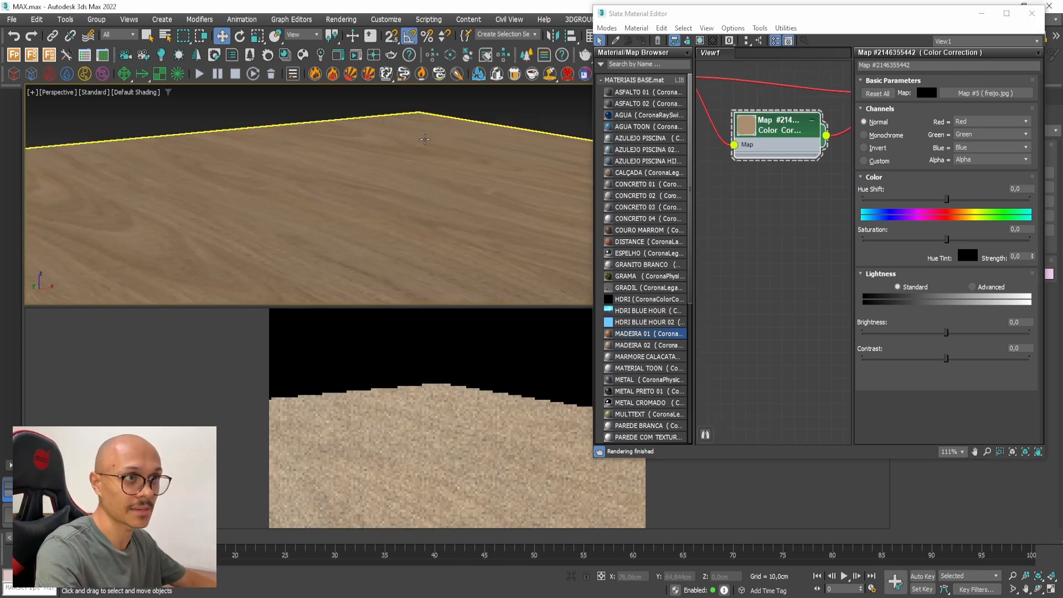
drag(781, 19, 745, 26)
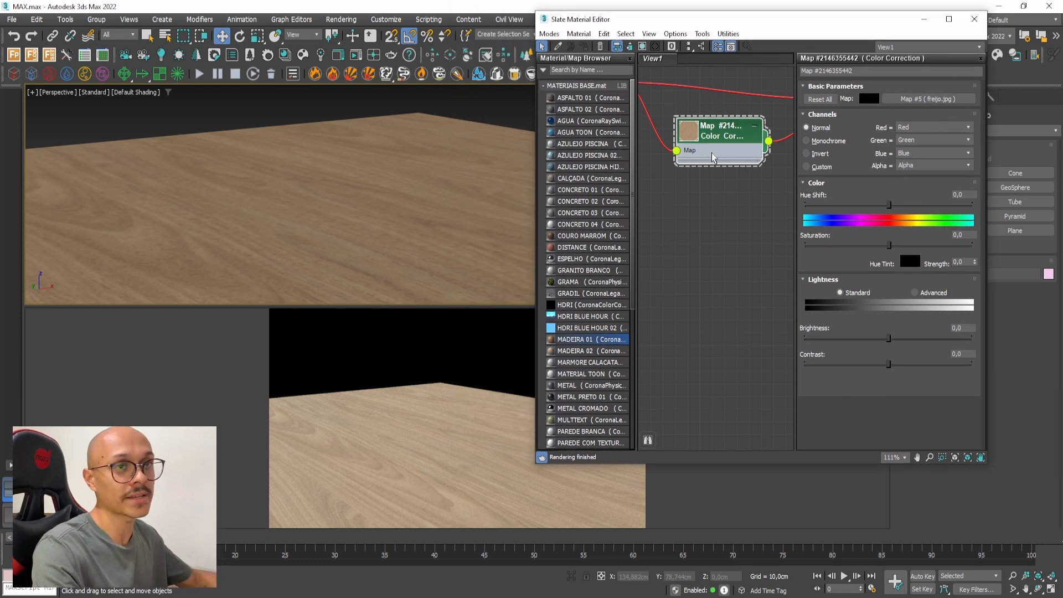
middle_drag(730, 174, 657, 186)
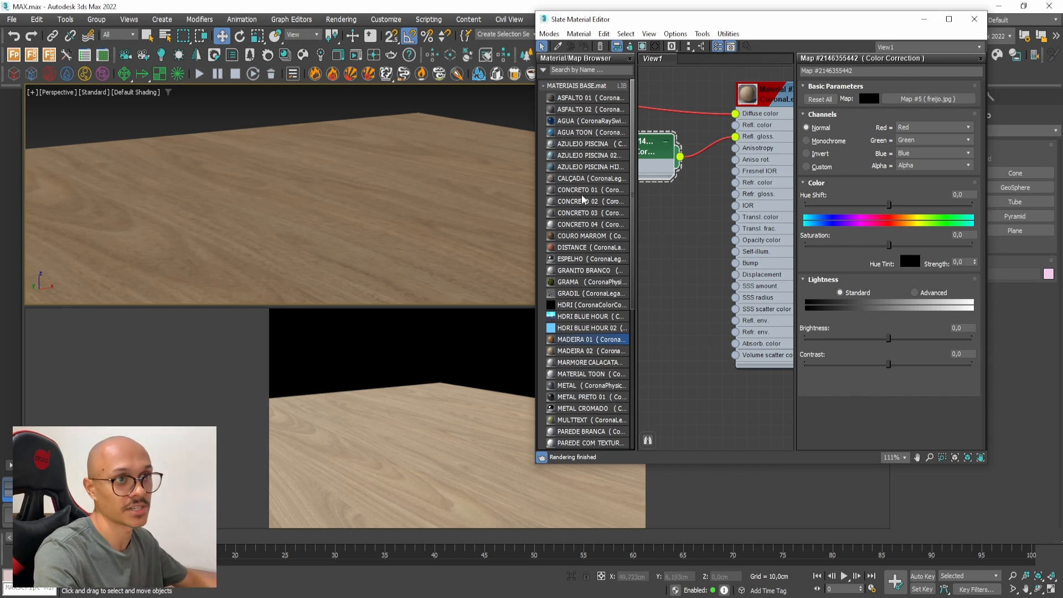
drag(787, 101, 717, 127)
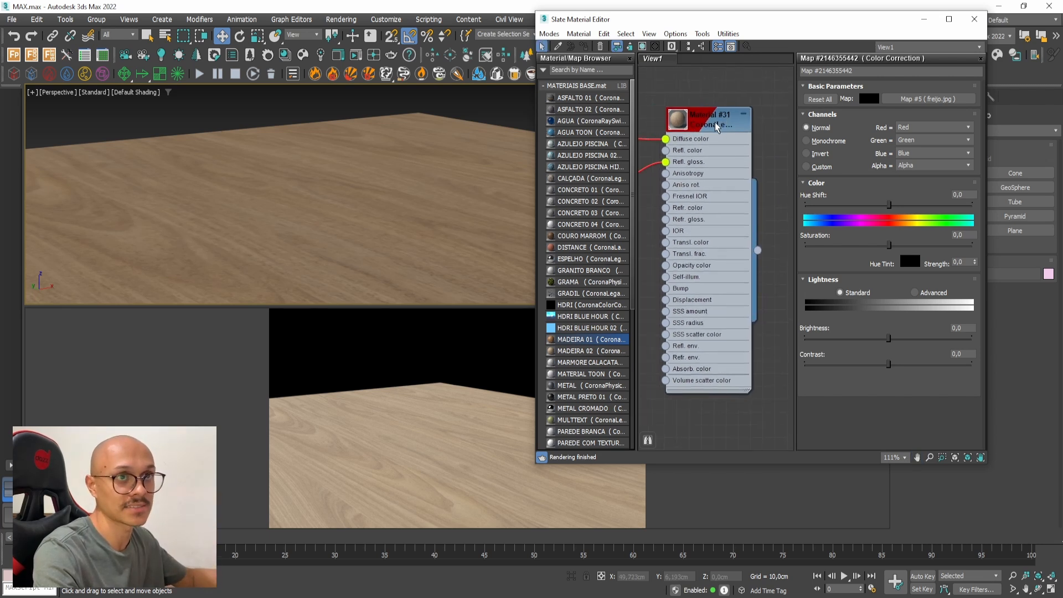
double_click(714, 121)
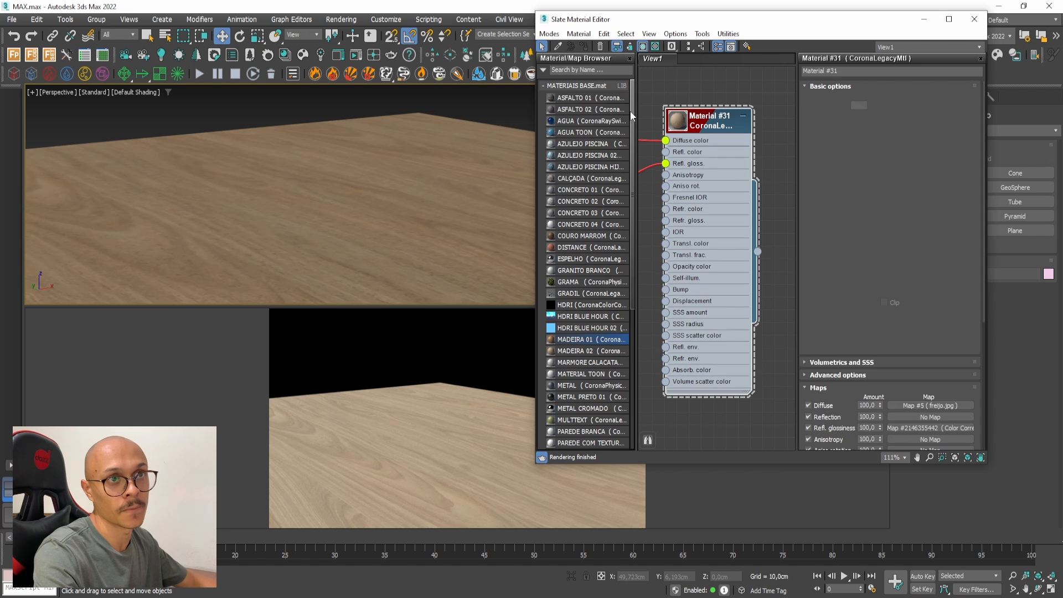
drag(694, 22, 734, 21)
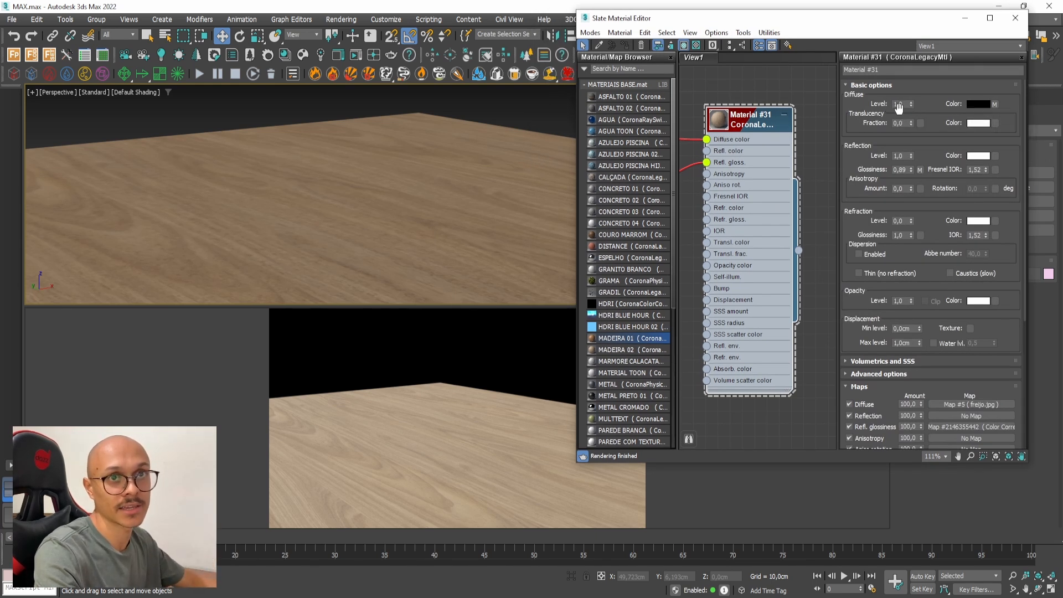
drag(911, 104, 909, 161)
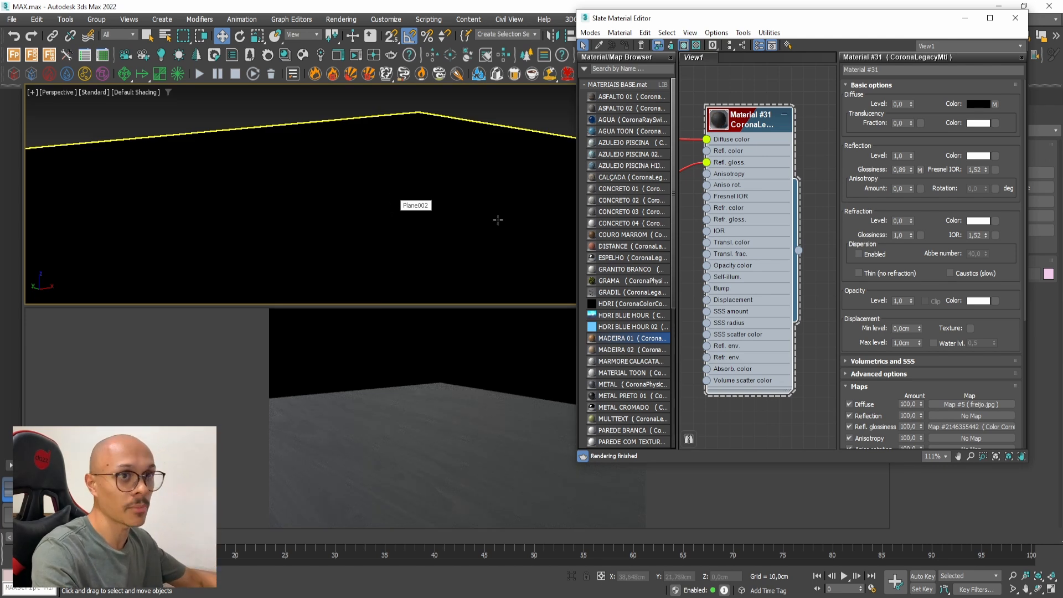
Step: Disconnect the Refl. gloss. map and reconnect the Color Correction output to it
middle_drag(751, 152, 817, 149)
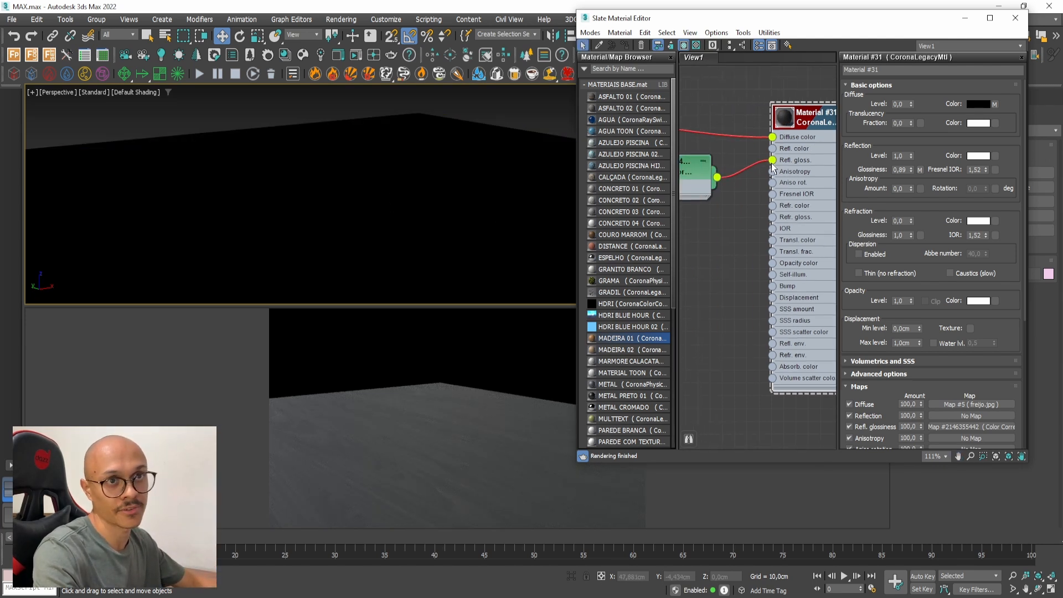
drag(772, 161, 751, 191)
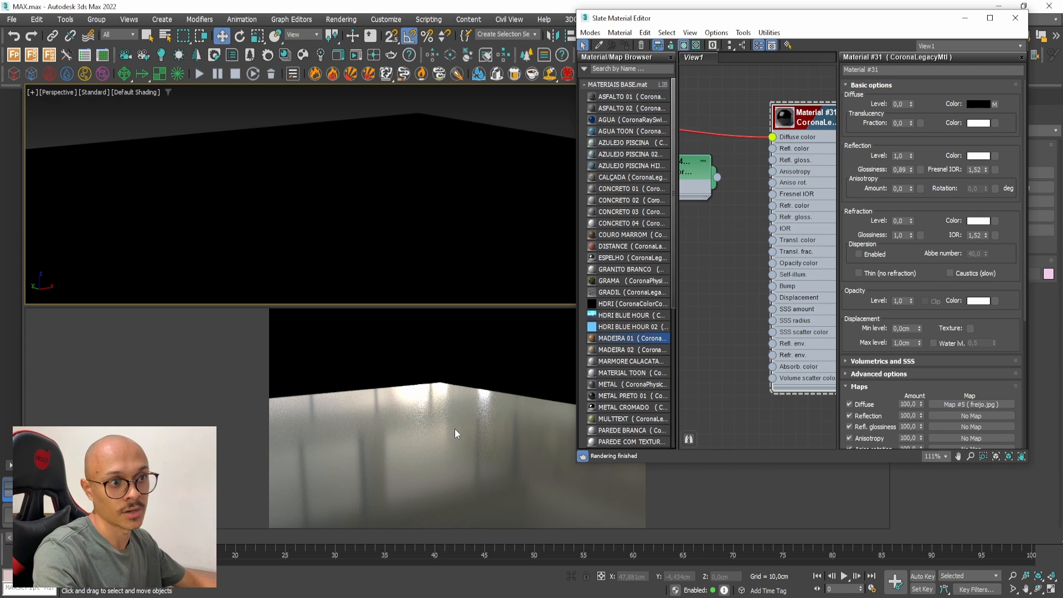
scroll(773, 239, down, 3)
middle_drag(773, 239, 752, 170)
scroll(752, 170, down, 1)
drag(711, 145, 813, 166)
scroll(768, 177, up, 3)
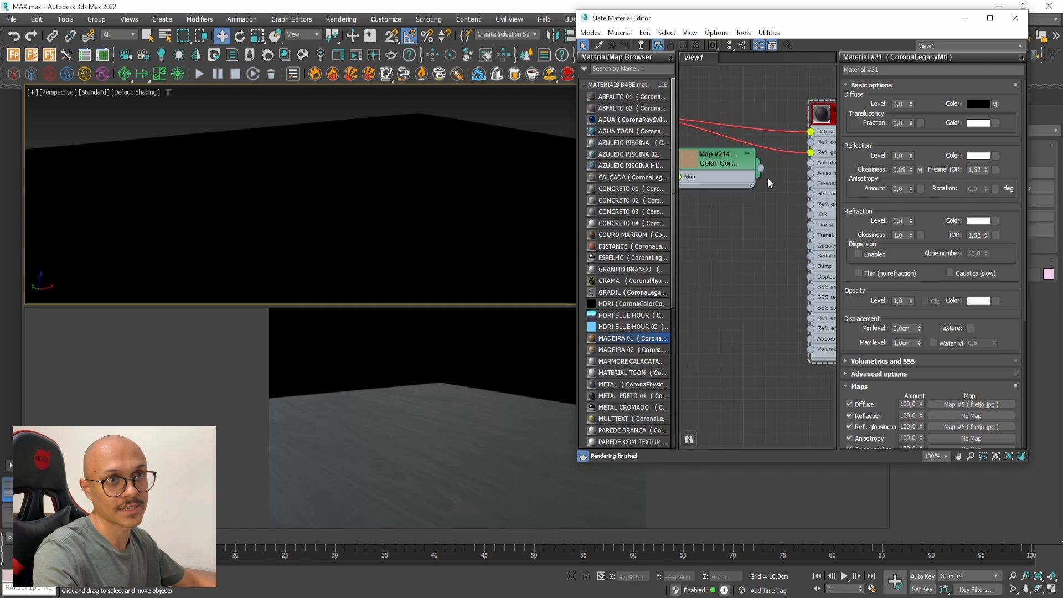
drag(733, 167, 779, 152)
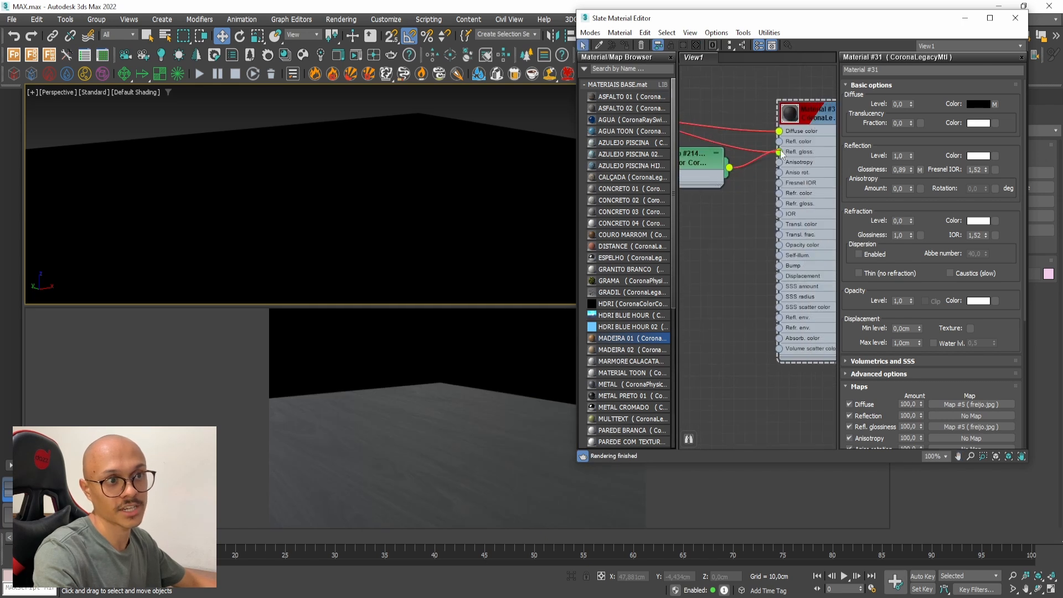
middle_drag(734, 214, 775, 190)
Step: Open the Color Correction node and raise its Brightness to about 37.5
scroll(775, 190, down, 1)
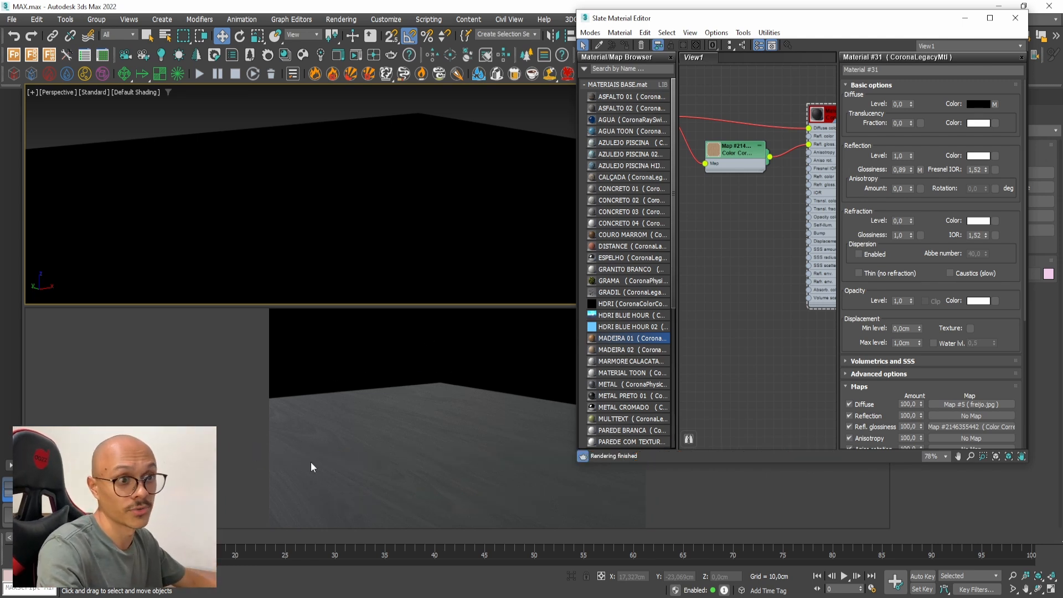
scroll(774, 166, up, 2)
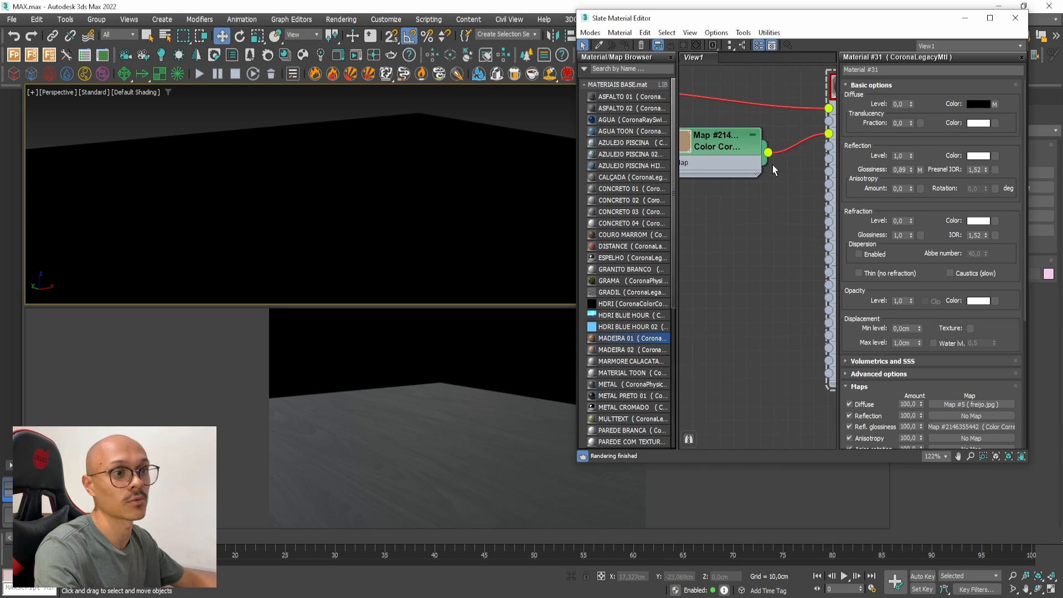
middle_drag(738, 142, 758, 147)
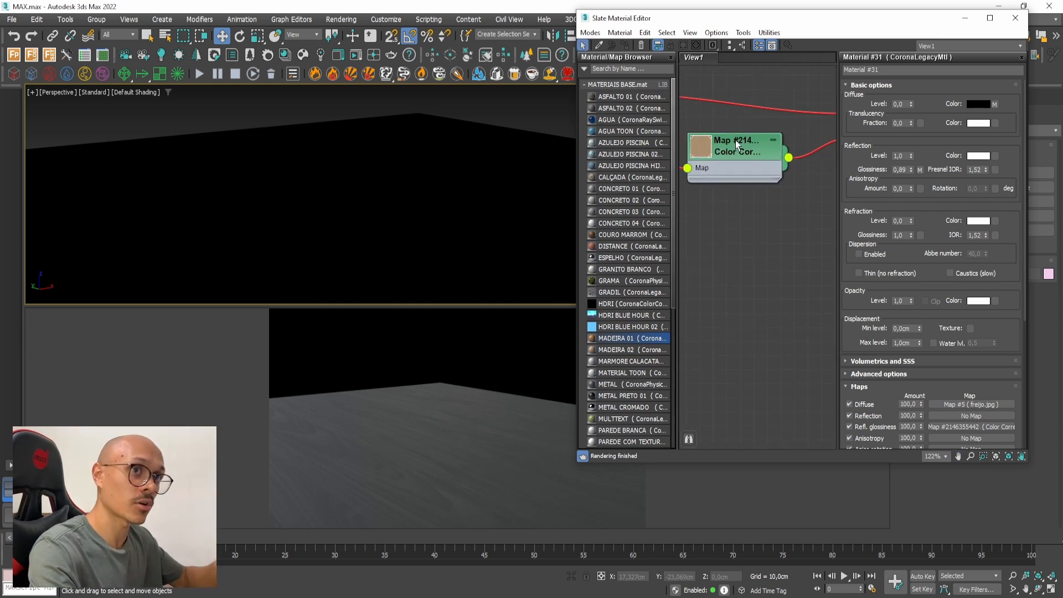
double_click(735, 141)
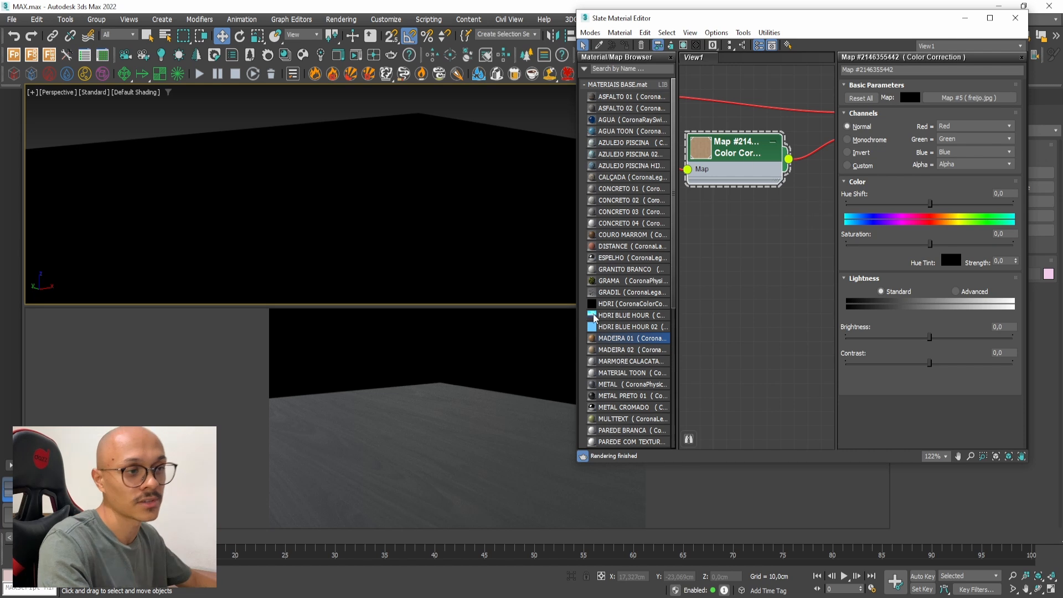
mouse_move(840, 26)
mouse_down()
mouse_move(763, 26)
mouse_move(848, 23)
mouse_up()
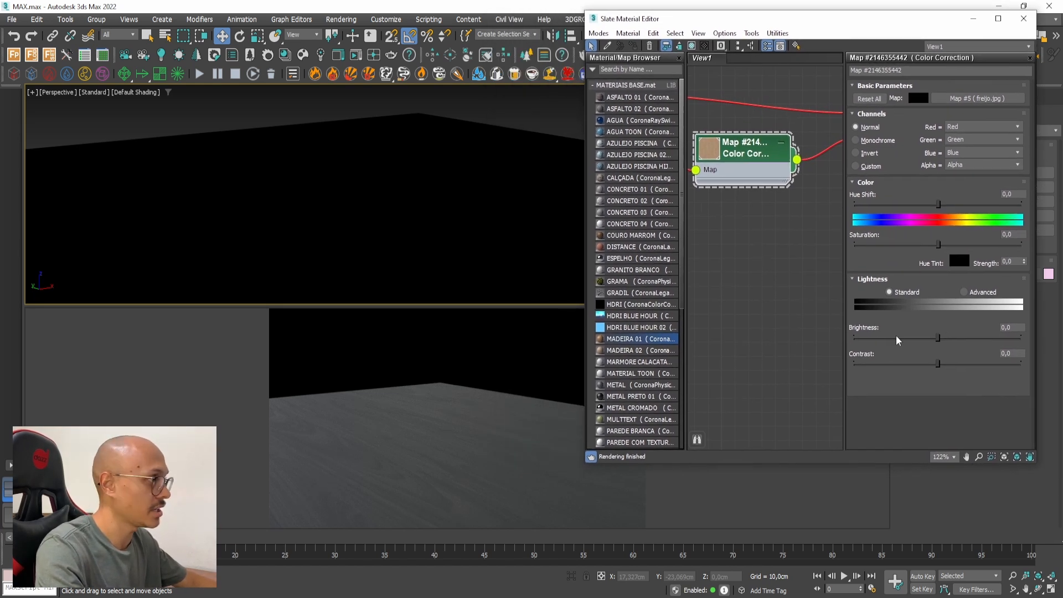
drag(939, 337, 956, 345)
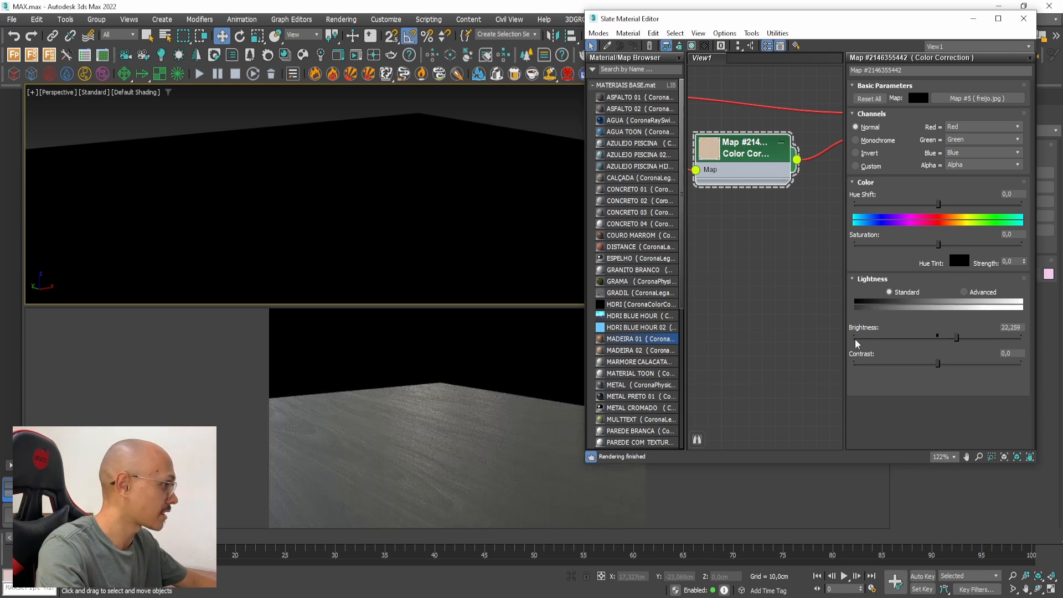
drag(958, 338, 970, 338)
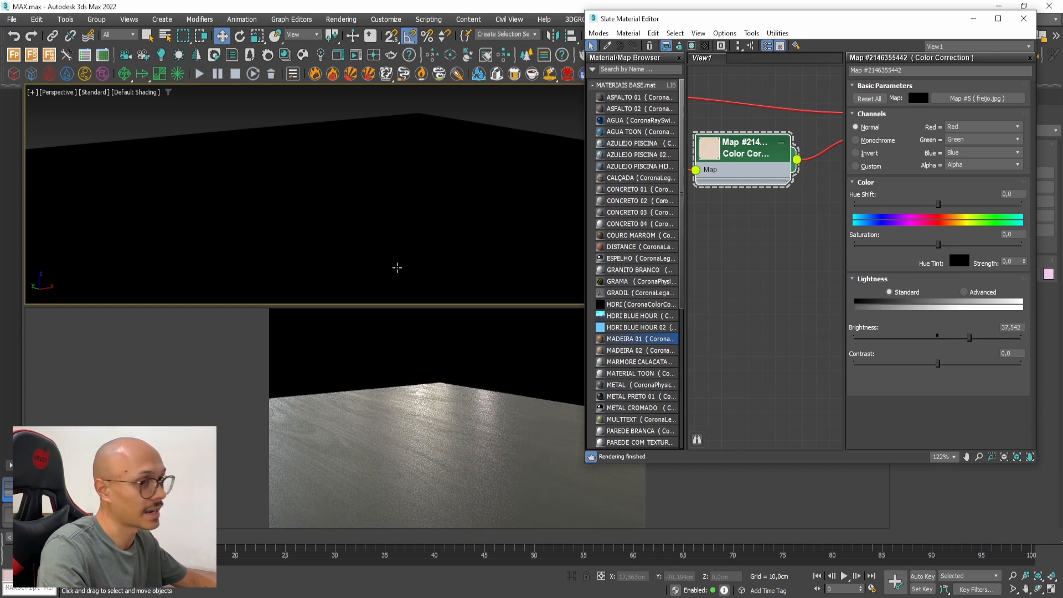
Step: Close the material editor and orbit the perspective view to inspect the floor's reflections
middle_drag(397, 268, 495, 210)
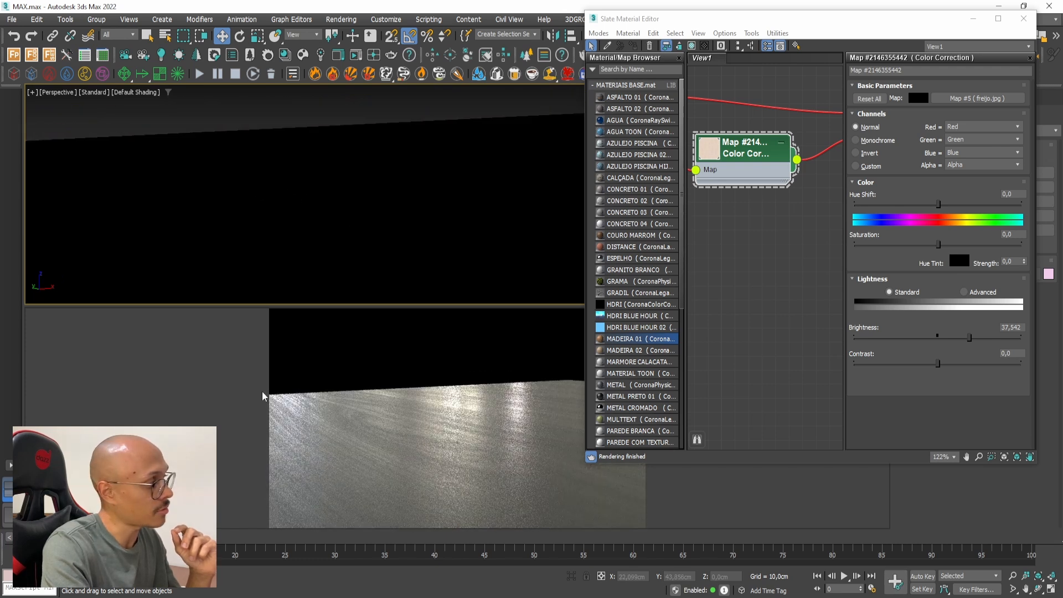
key(m)
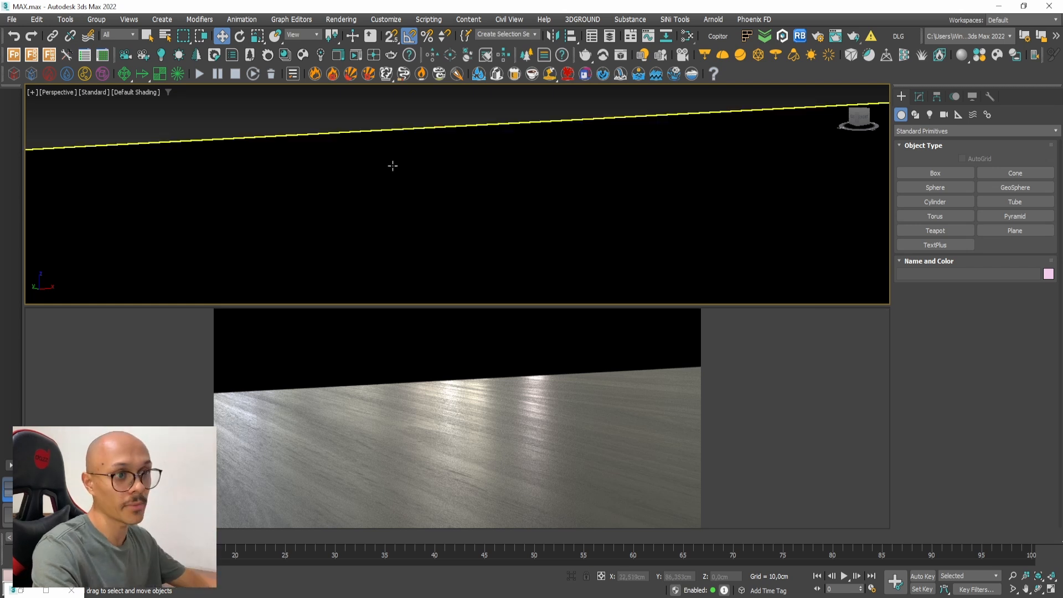
scroll(397, 187, down, 3)
scroll(480, 199, down, 3)
alt+middle_drag(565, 209, 490, 142)
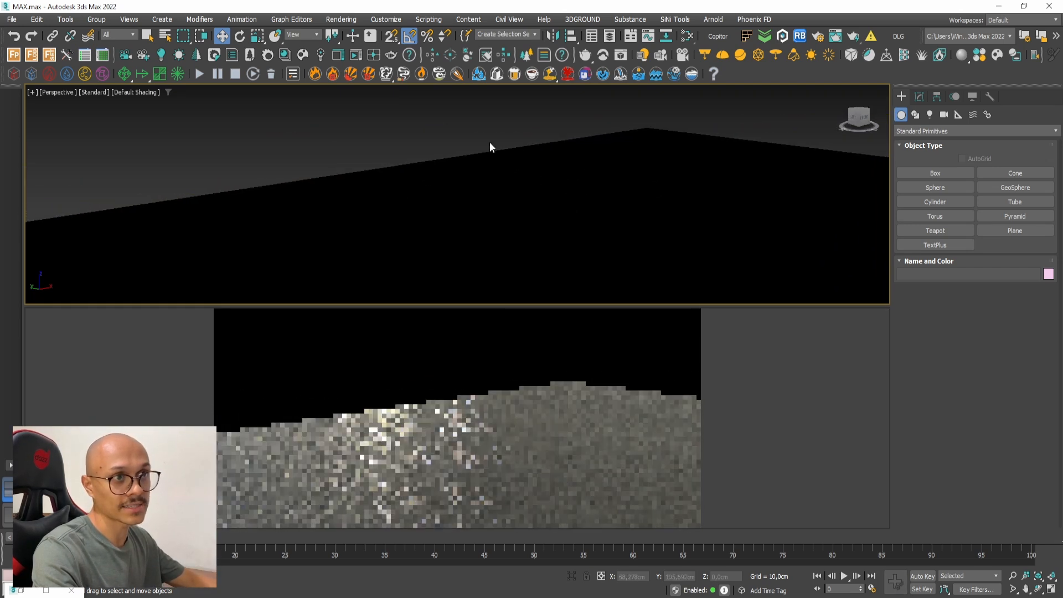
Step: Reopen the Color Correction map and set its Brightness to about 36.2 and Contrast to about 11.6
key(m)
middle_drag(453, 175, 360, 126)
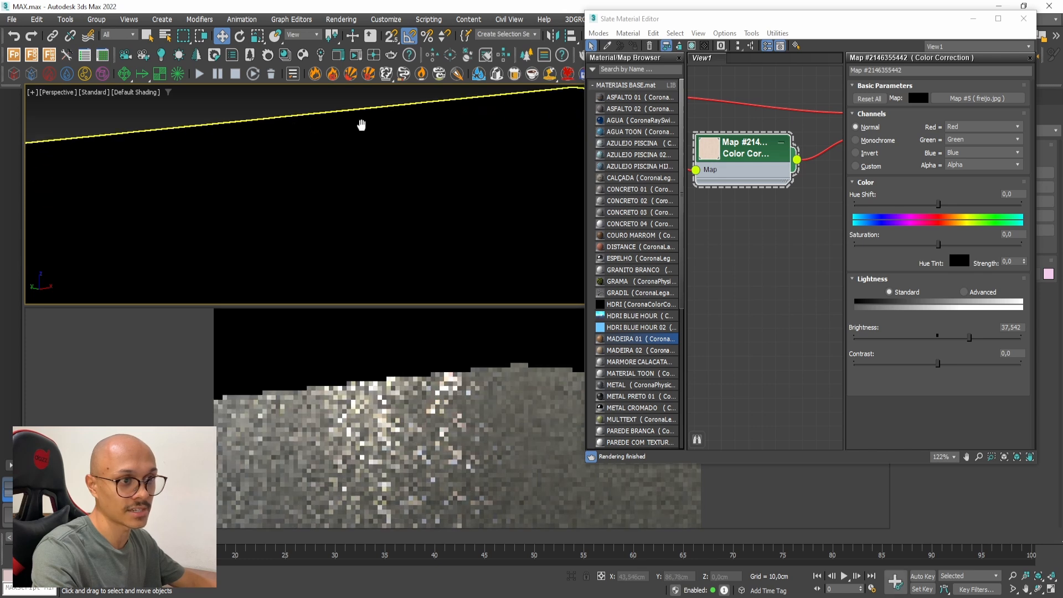
click(744, 21)
drag(745, 24, 718, 24)
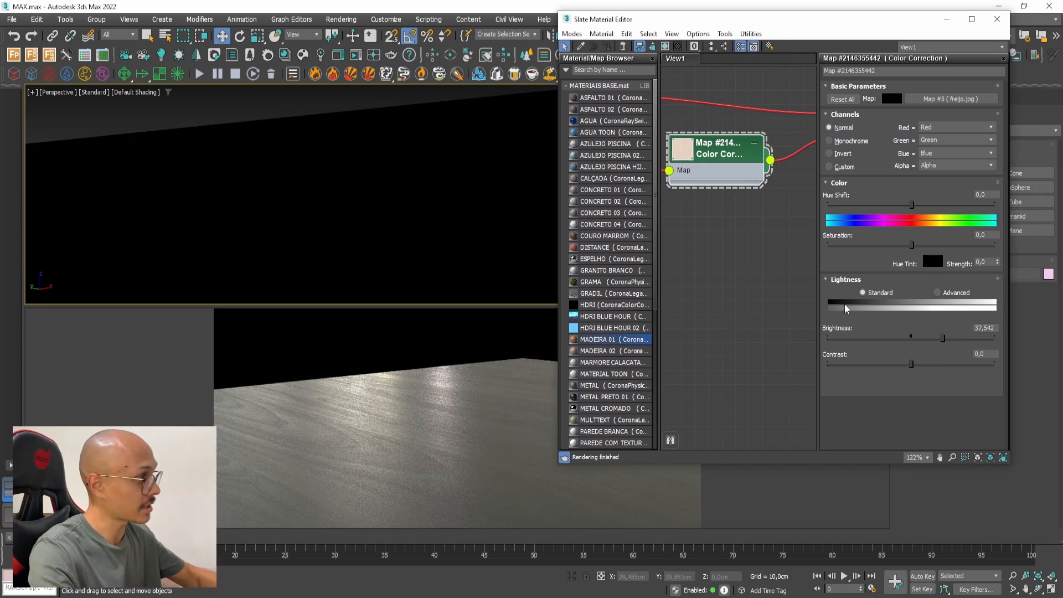
drag(944, 338, 928, 338)
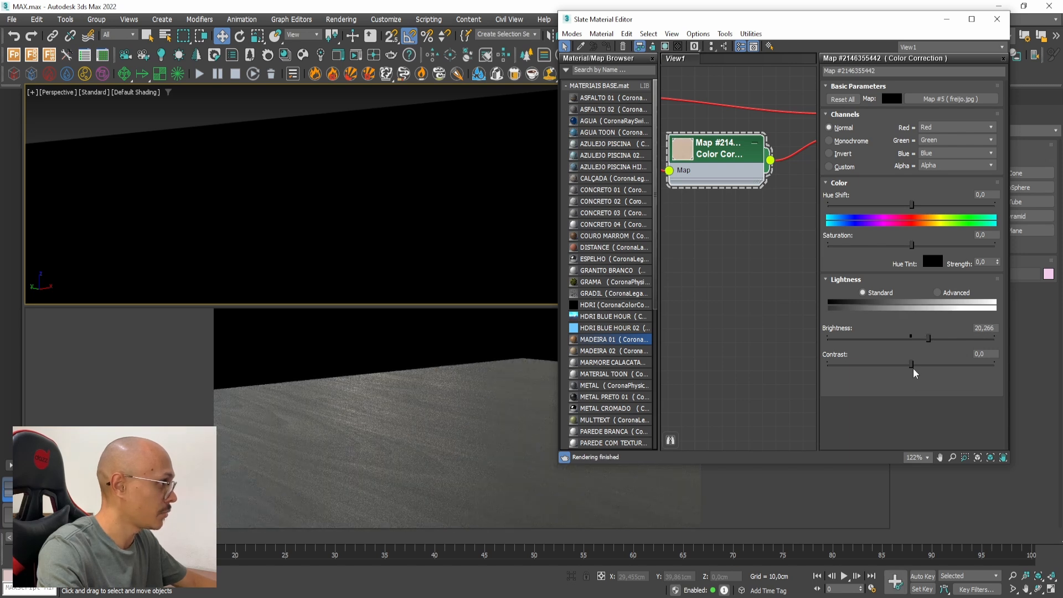
drag(912, 366, 942, 339)
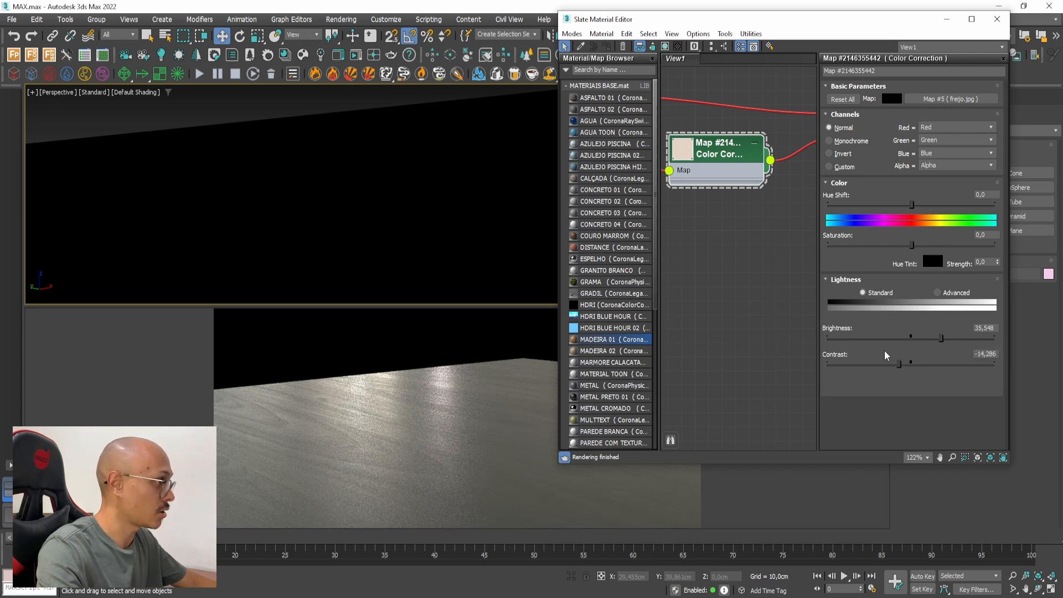
drag(899, 364, 844, 364)
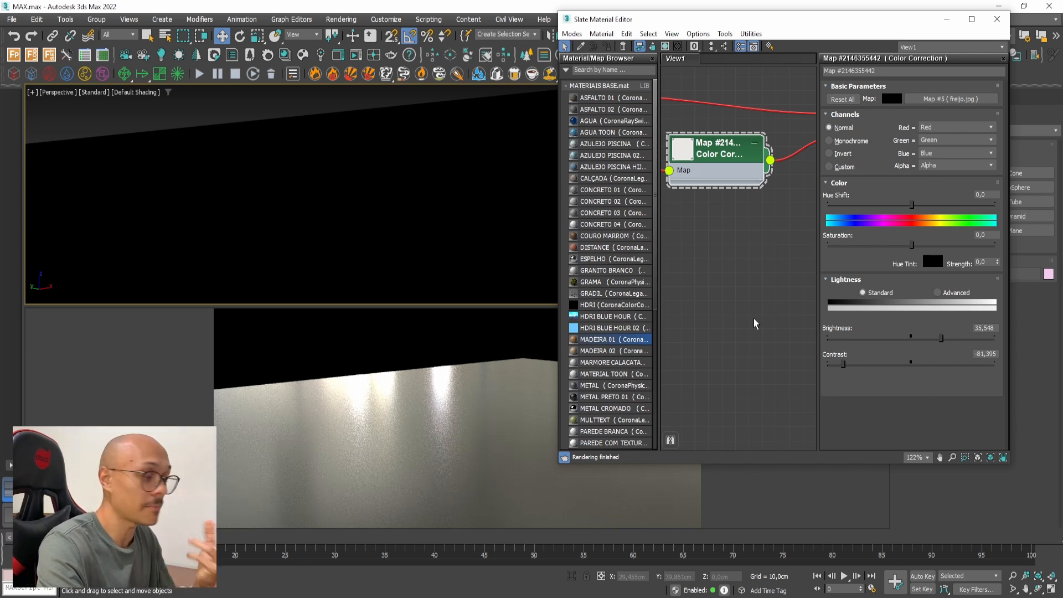
drag(864, 364, 941, 364)
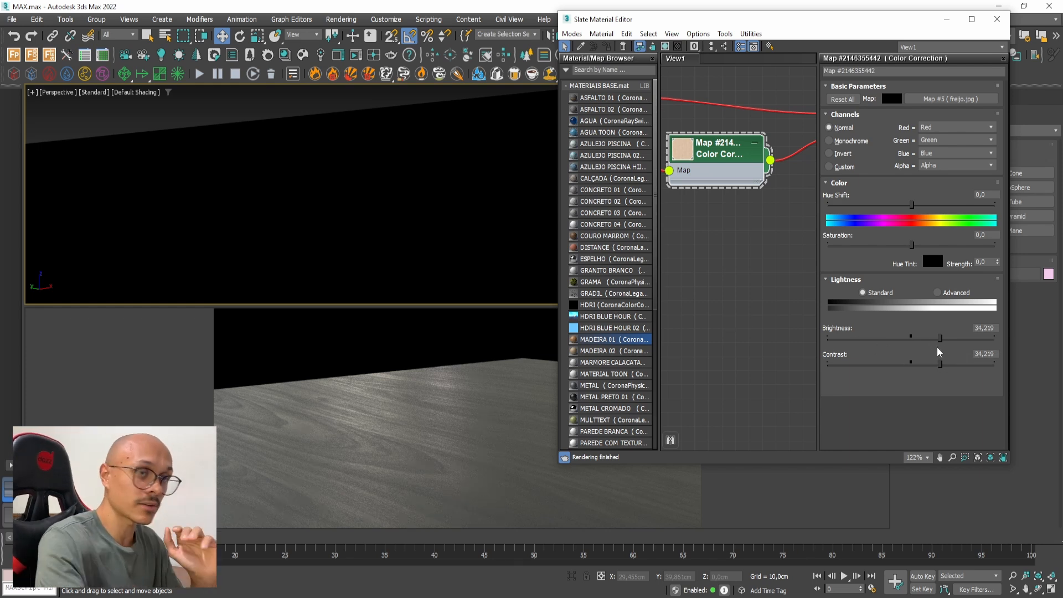
mouse_move(940, 339)
mouse_down()
mouse_move(928, 339)
mouse_move(920, 364)
mouse_move(942, 339)
mouse_up()
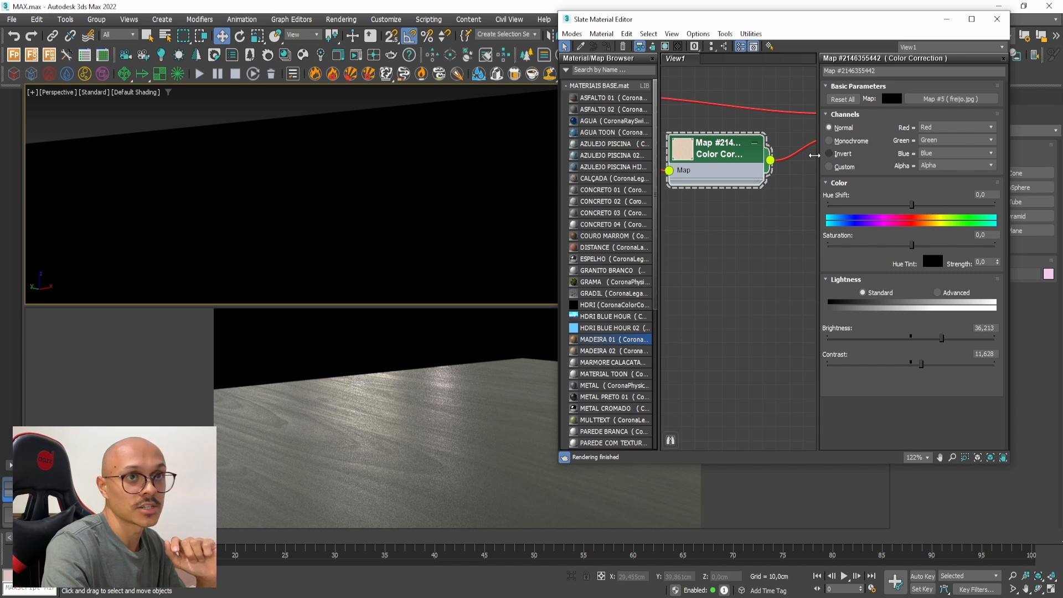
Step: Open Material #31's parameters in the material editor, then close the editor
click(767, 199)
scroll(766, 200, down, 3)
middle_drag(789, 160, 703, 185)
scroll(699, 187, up, 4)
double_click(699, 187)
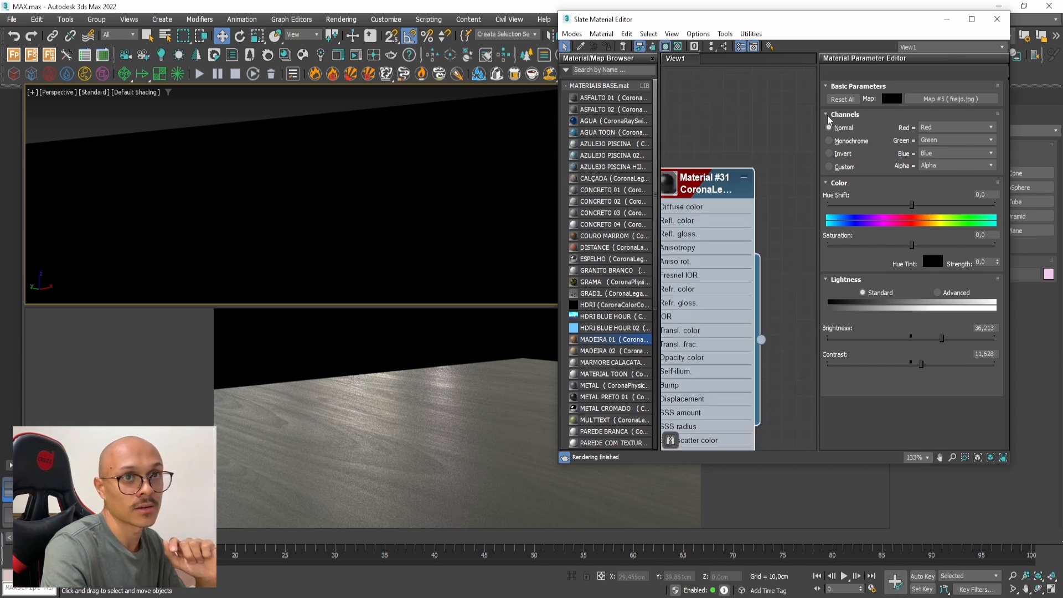
click(892, 103)
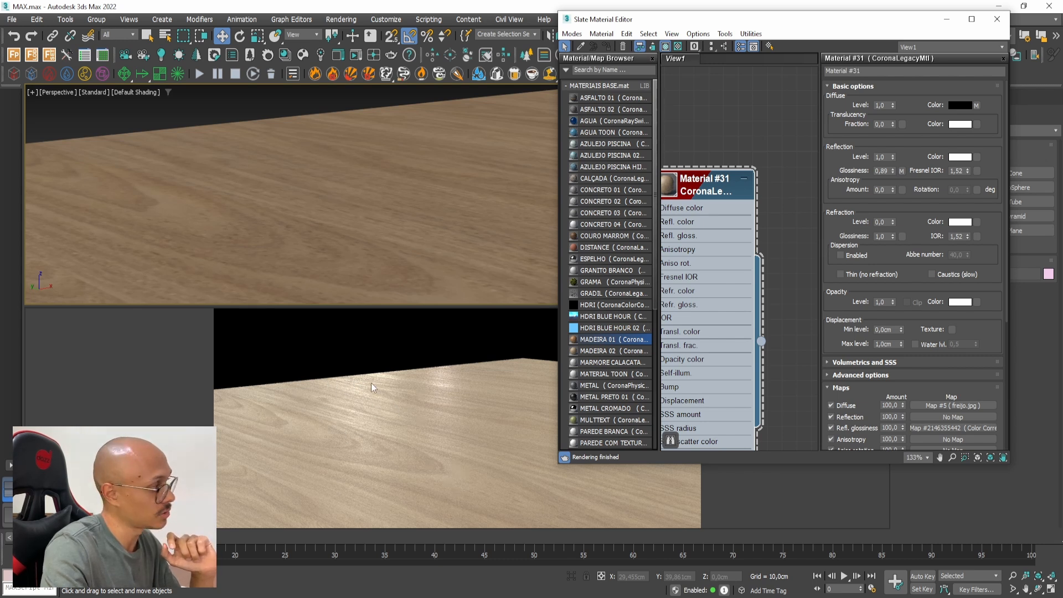
key(m)
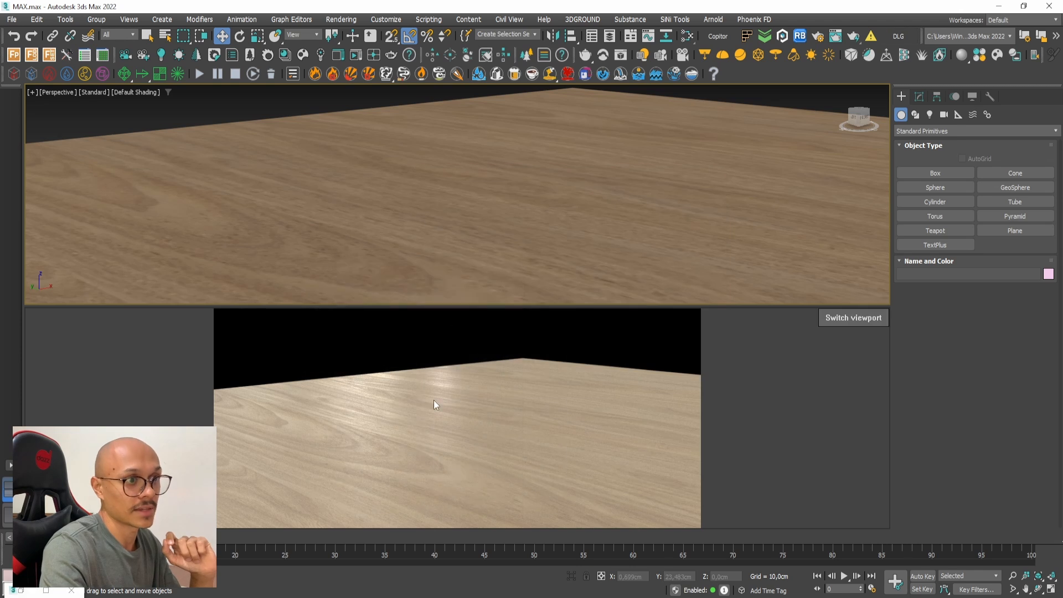
Step: Stop the viewport interactive session and start interactive rendering in the Corona frame buffer
right_click(434, 400)
click(473, 449)
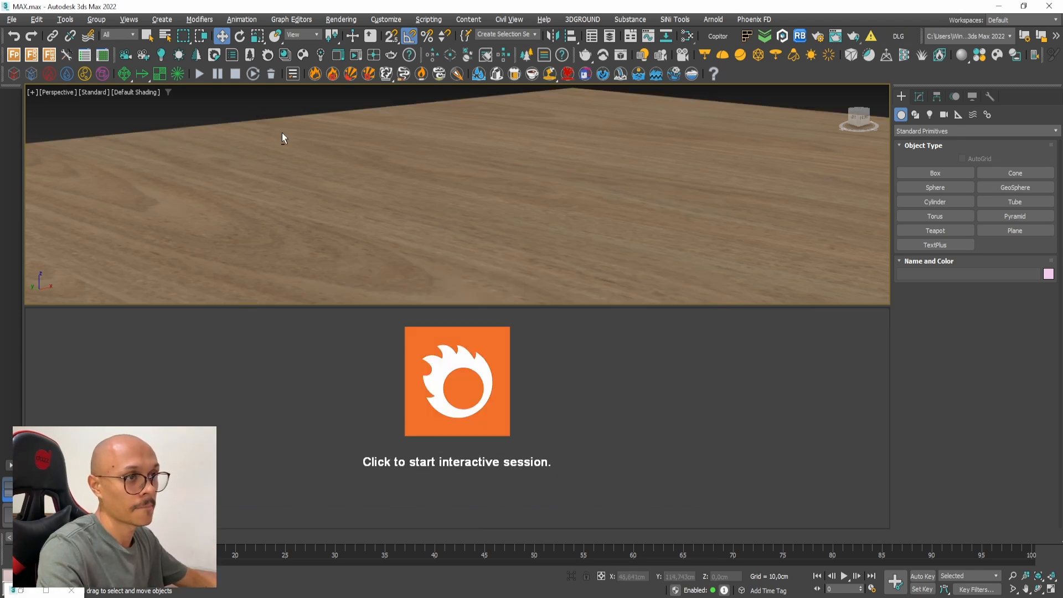
key(alt+w)
click(358, 58)
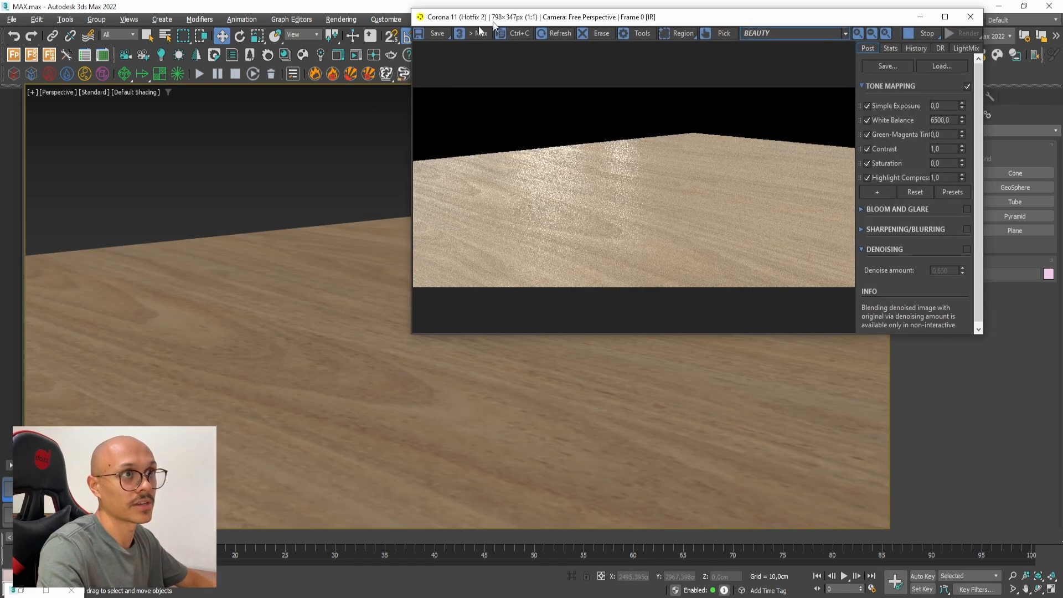
Step: Reposition and resize the frame buffer window and store the current render in its history
drag(478, 25, 125, 23)
drag(631, 339, 715, 338)
drag(457, 20, 433, 26)
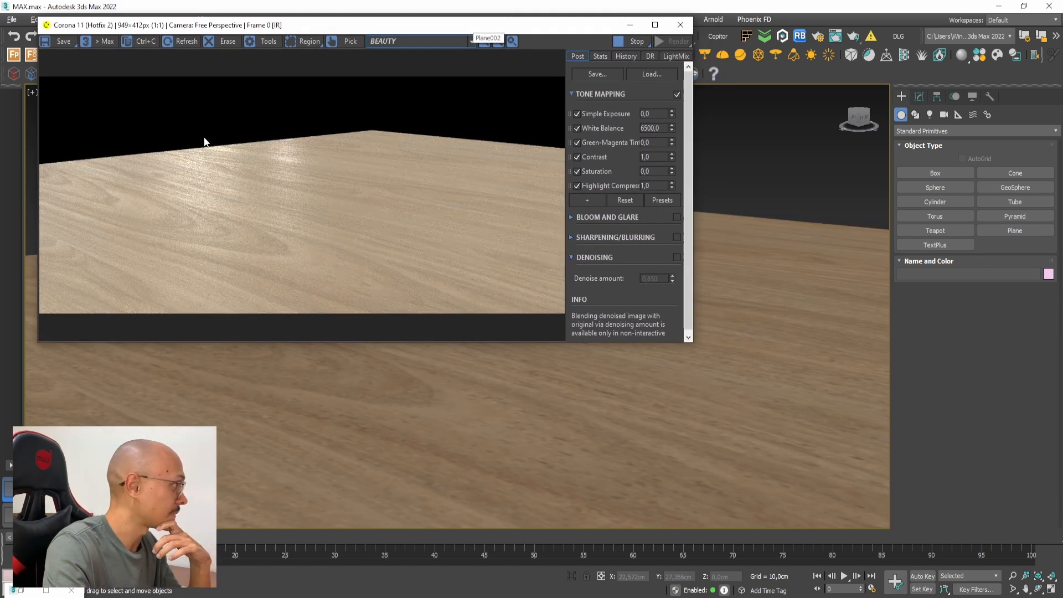
click(635, 55)
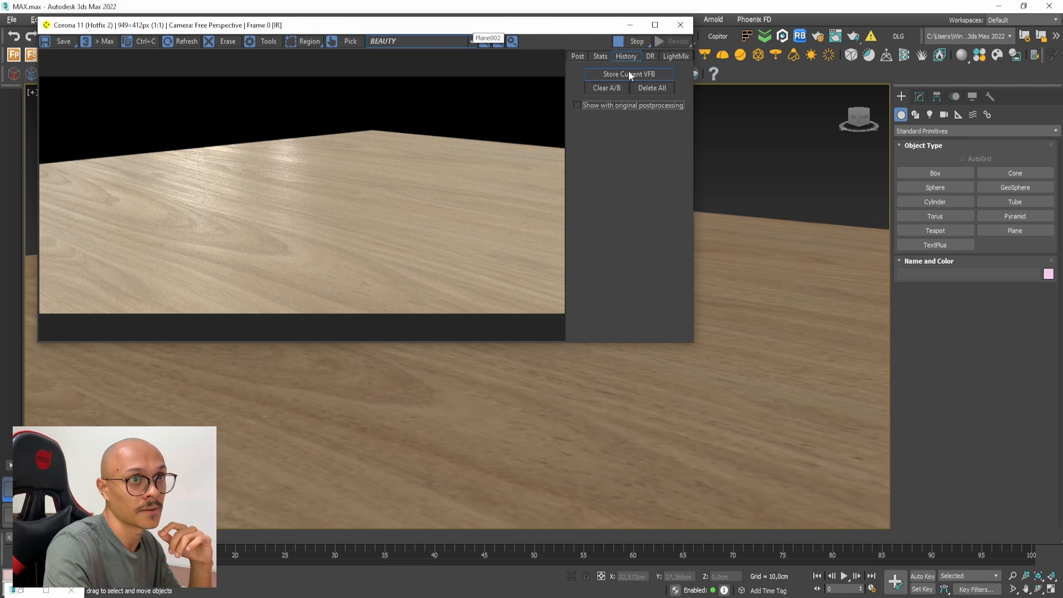
click(629, 73)
Step: Disconnect the Color Correction map from Material #31's Refl. gloss. input
key(m)
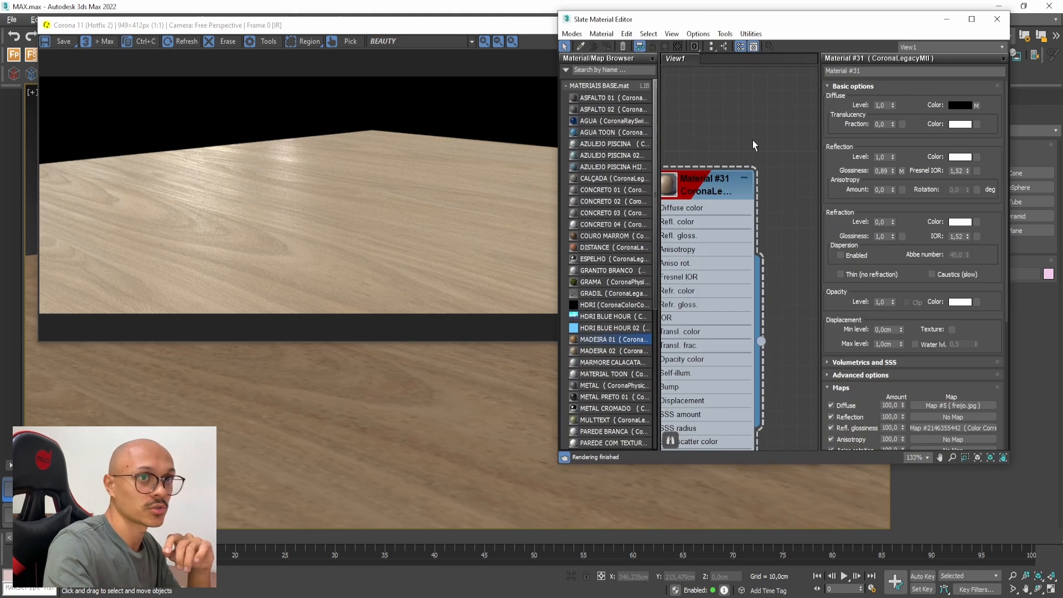
scroll(713, 122, down, 4)
middle_drag(697, 123, 788, 126)
scroll(723, 171, up, 2)
middle_drag(737, 189, 715, 169)
scroll(758, 171, up, 1)
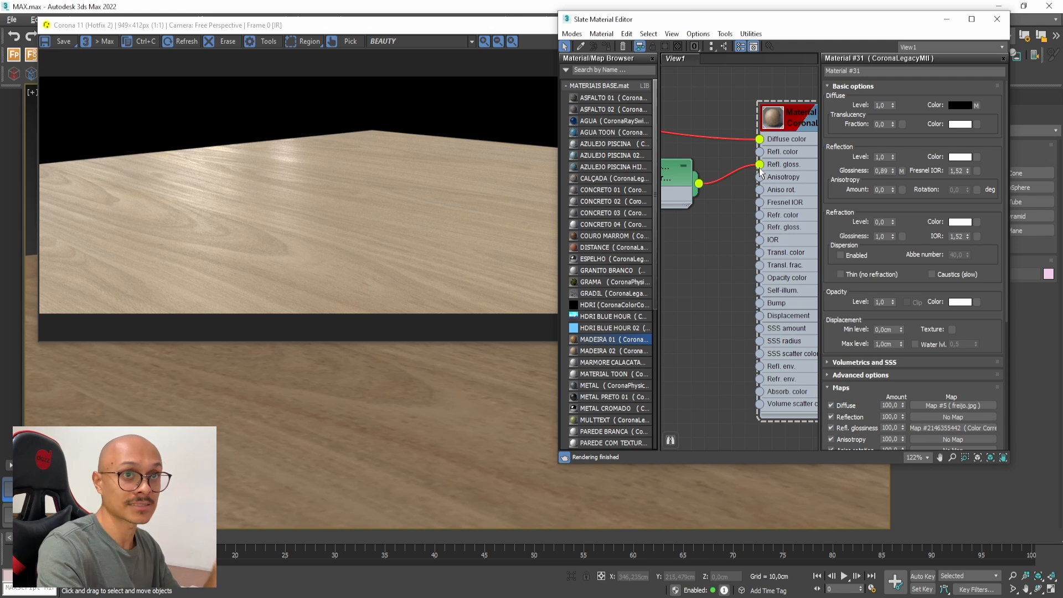
drag(759, 166, 734, 176)
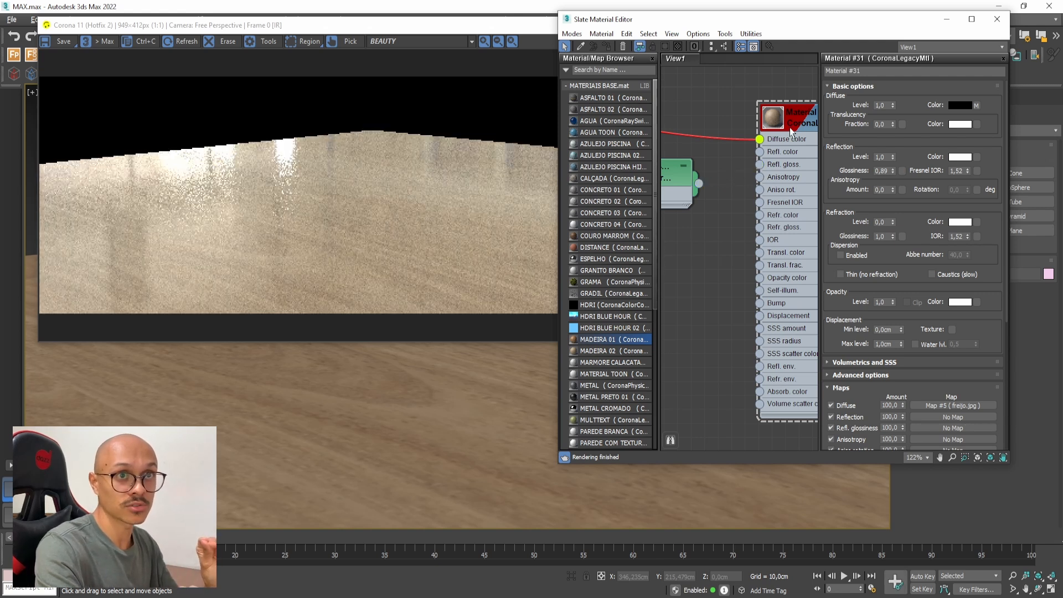
Step: Set Material #31's reflection glossiness to 0.89
click(799, 118)
right_click(894, 170)
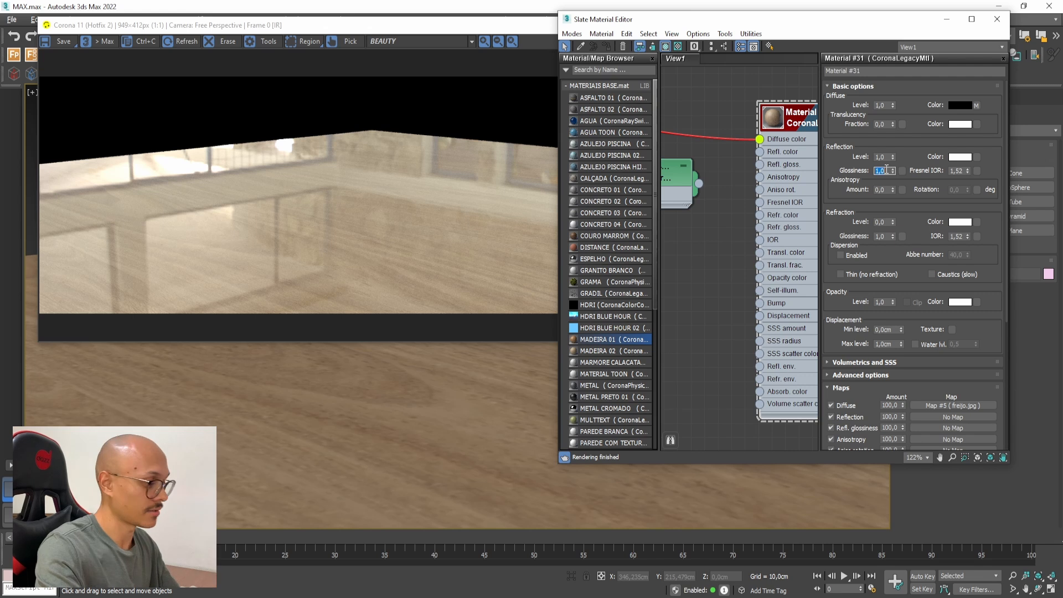
key(Return)
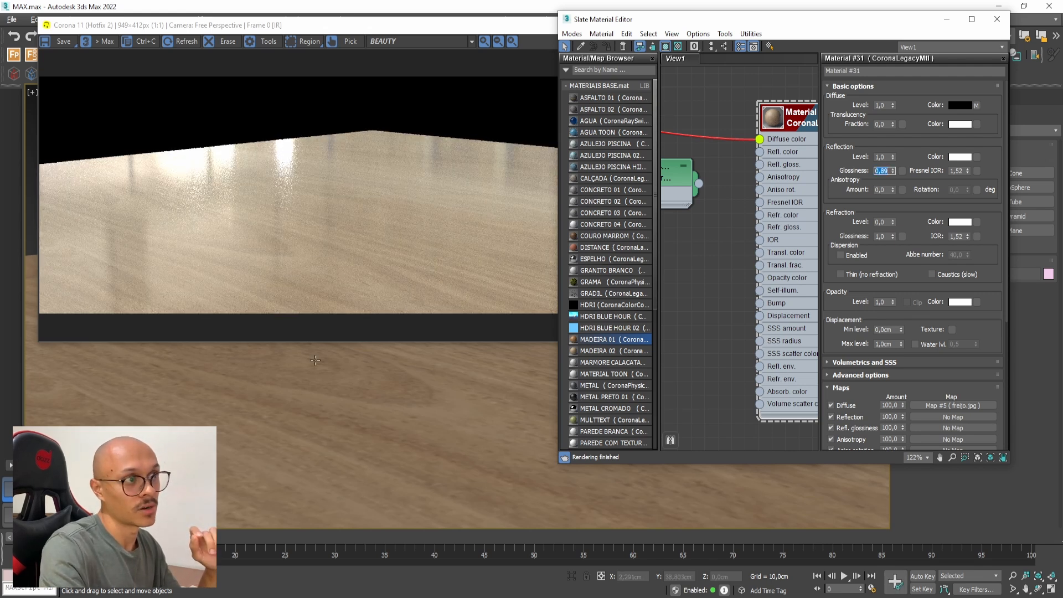
Step: Compare the stored render with the current render using the frame buffer's A/B split line
click(244, 150)
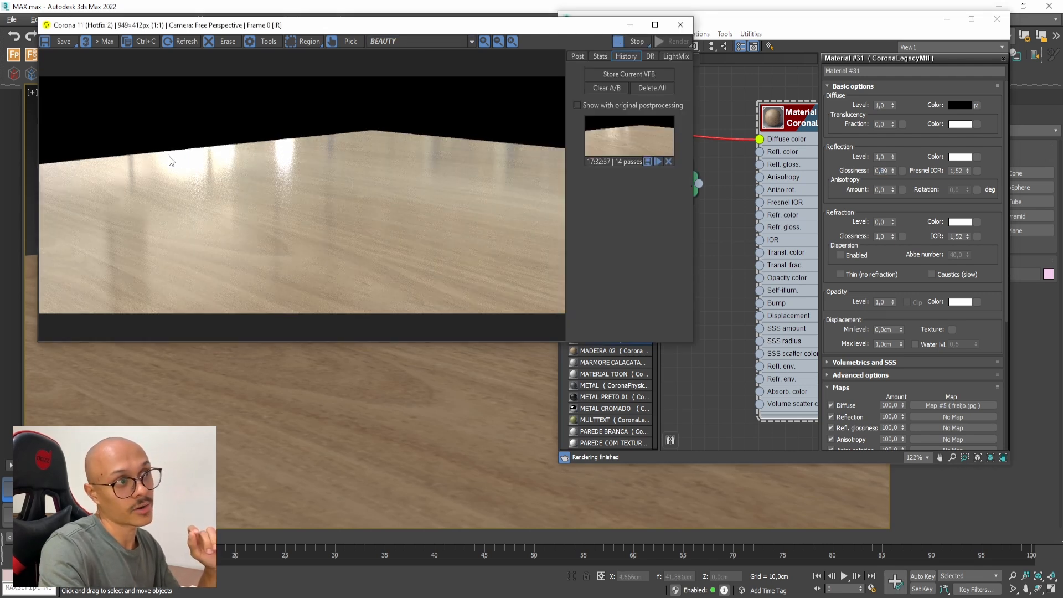
click(620, 148)
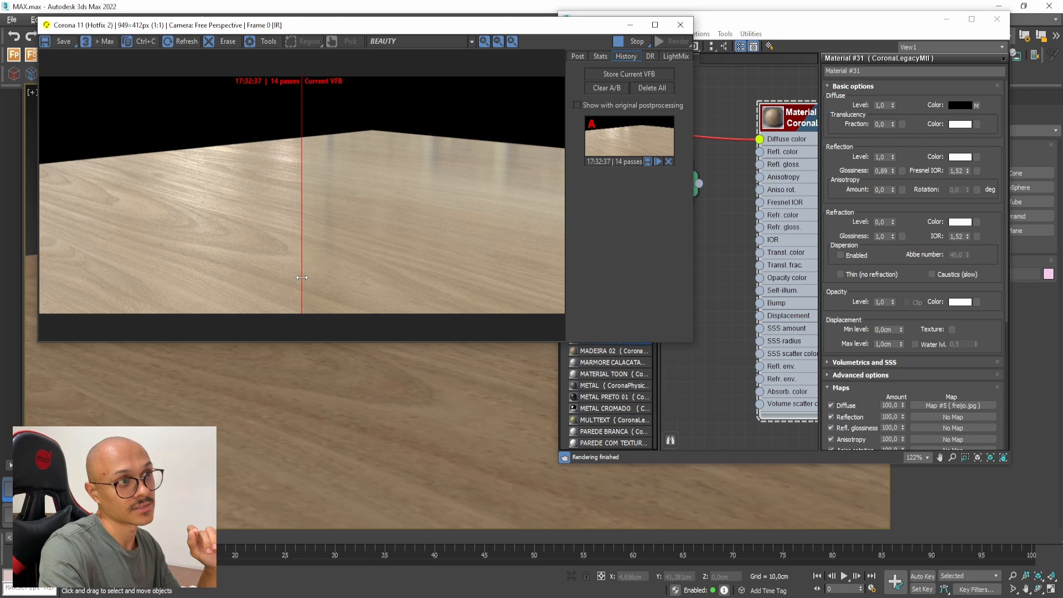
drag(302, 278, 578, 266)
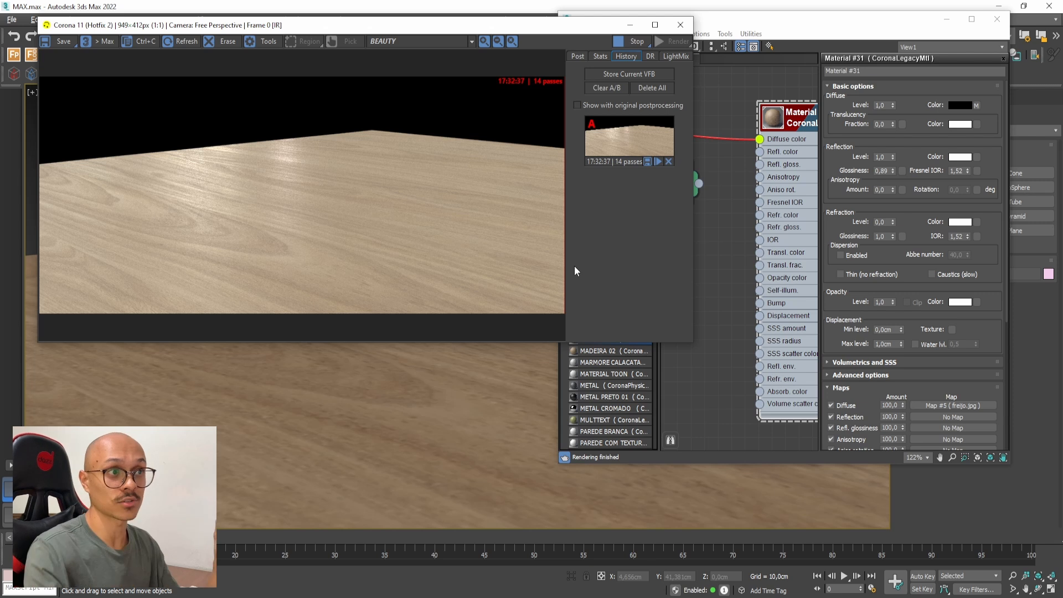
drag(574, 266, 271, 258)
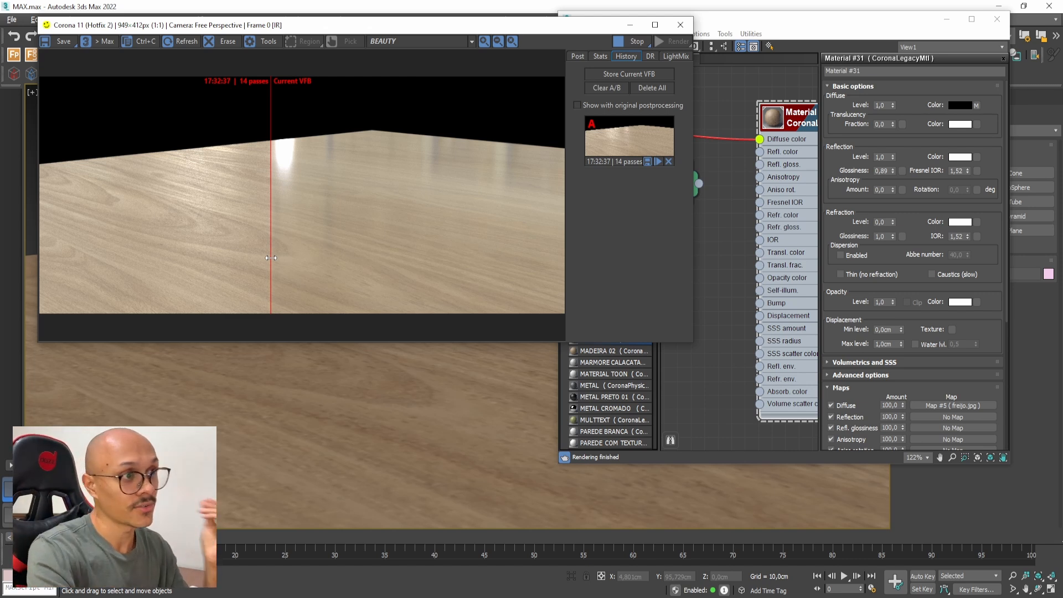
drag(271, 258, 308, 239)
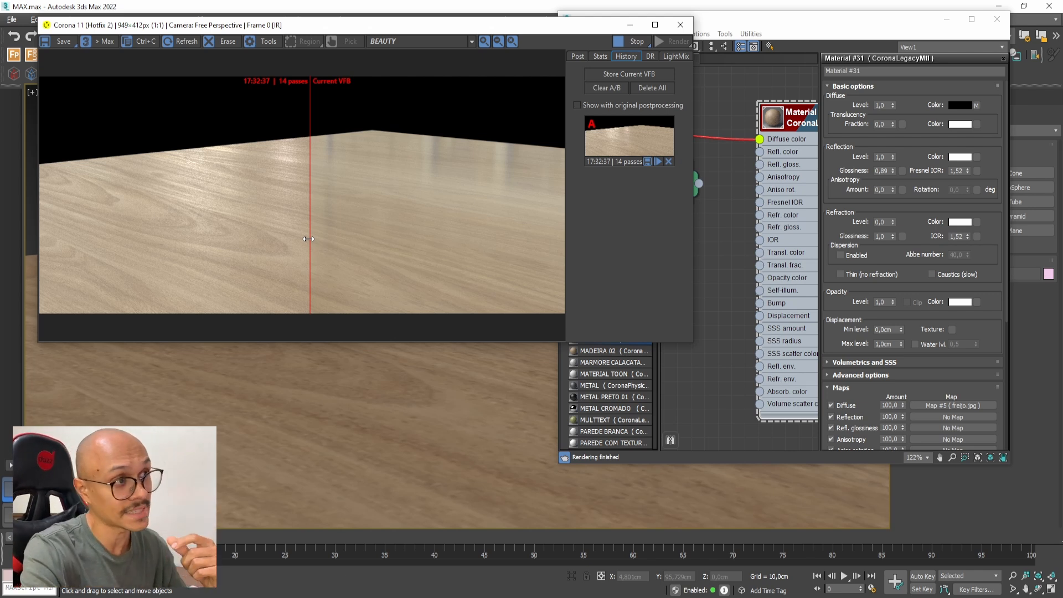
Step: Rearrange the nodes and connect the frejo.jpg bitmap to Material #31's Bump input
click(725, 216)
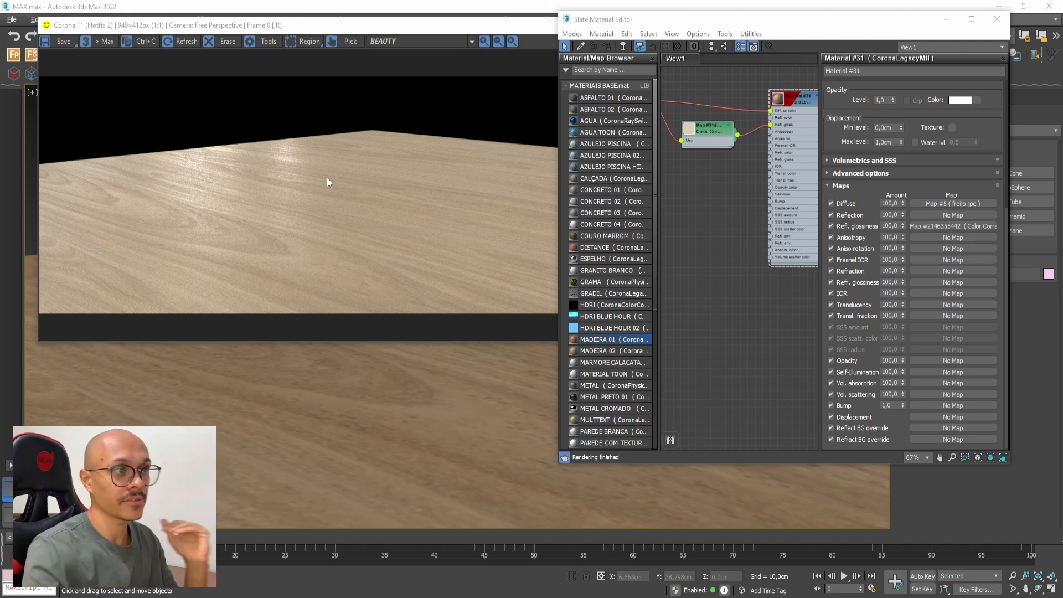
middle_drag(729, 212, 742, 189)
drag(754, 128, 761, 136)
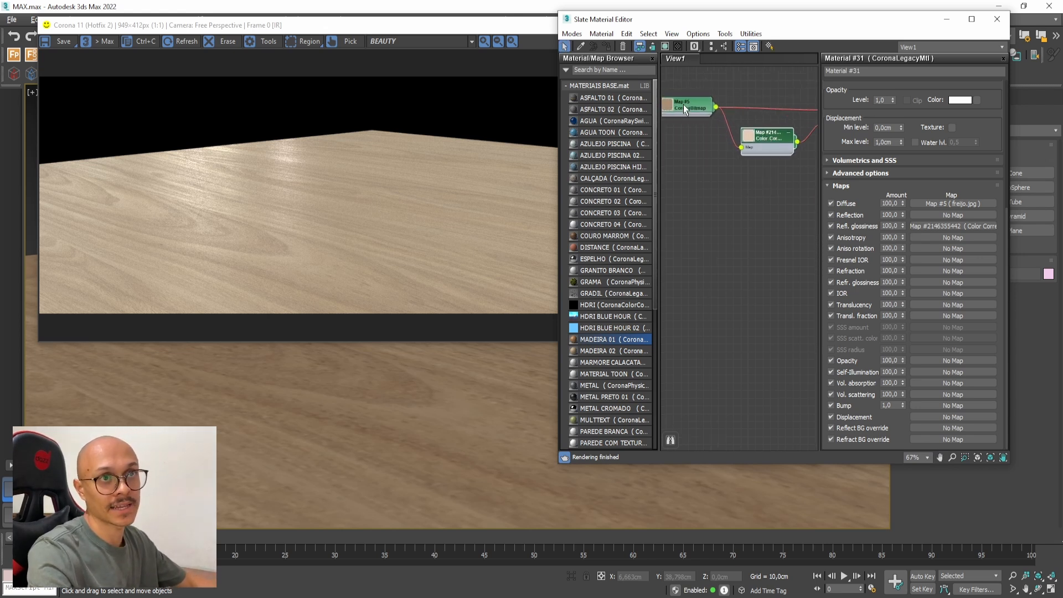
middle_drag(757, 144, 738, 134)
scroll(737, 134, up, 1)
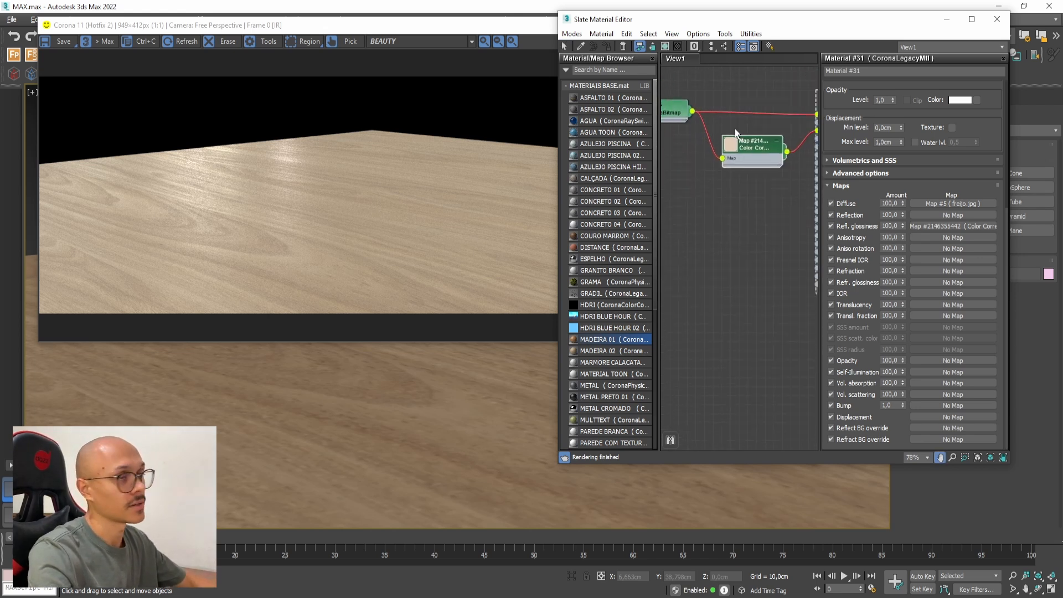
scroll(736, 133, down, 1)
drag(742, 158, 803, 207)
click(746, 210)
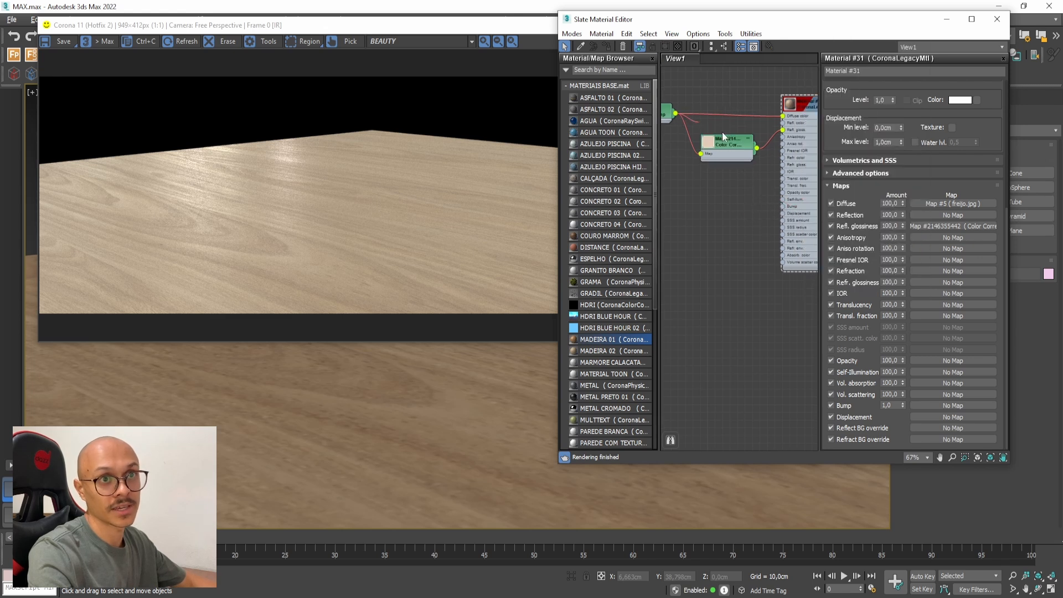
drag(723, 133, 783, 207)
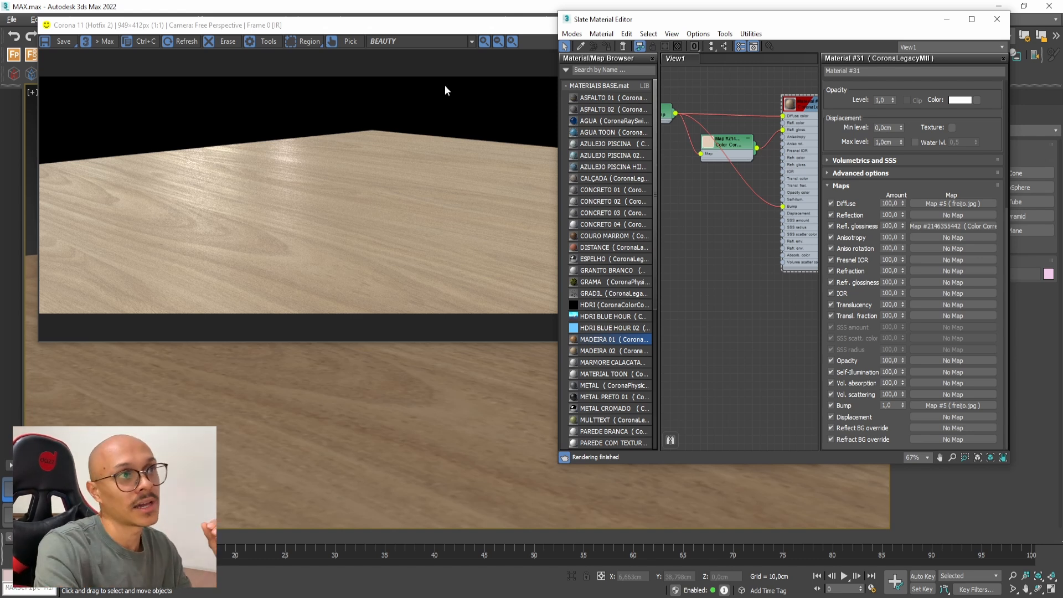
Step: Store the current render in history and draw a render region over the floor's left area
click(415, 29)
click(672, 55)
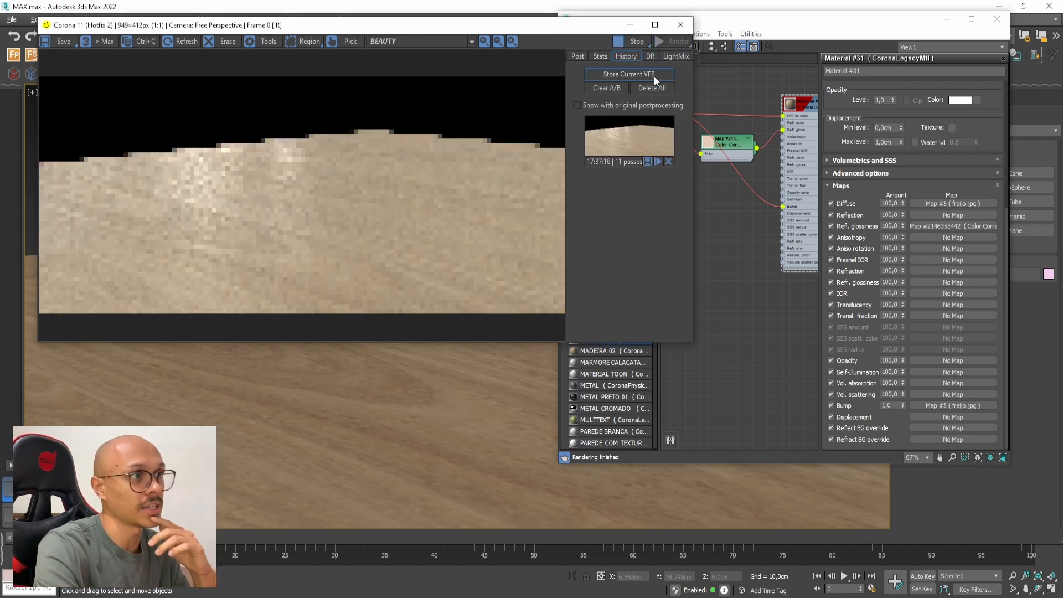
click(304, 42)
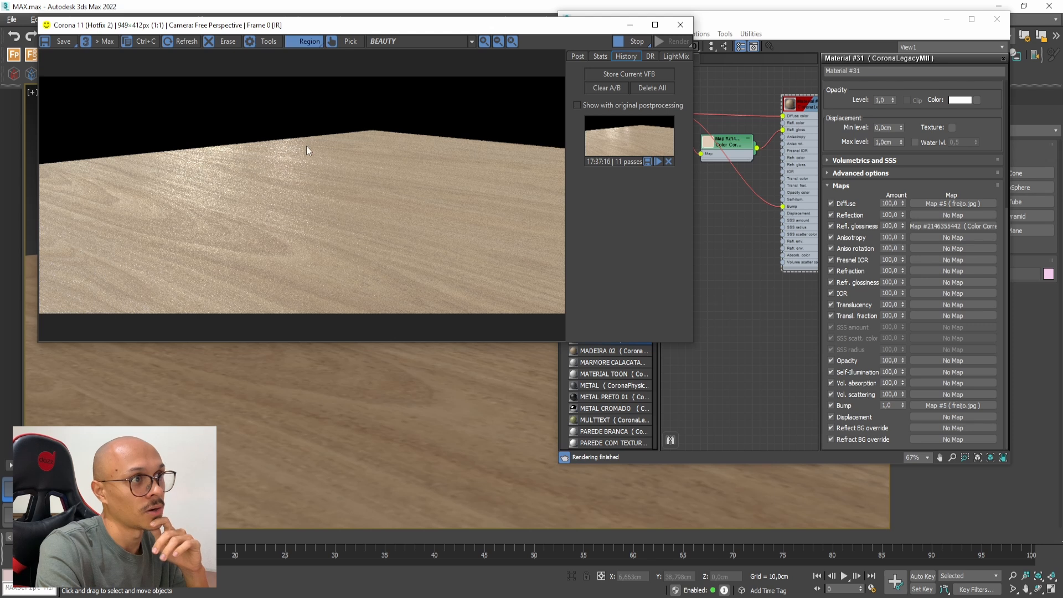
drag(316, 121, 107, 287)
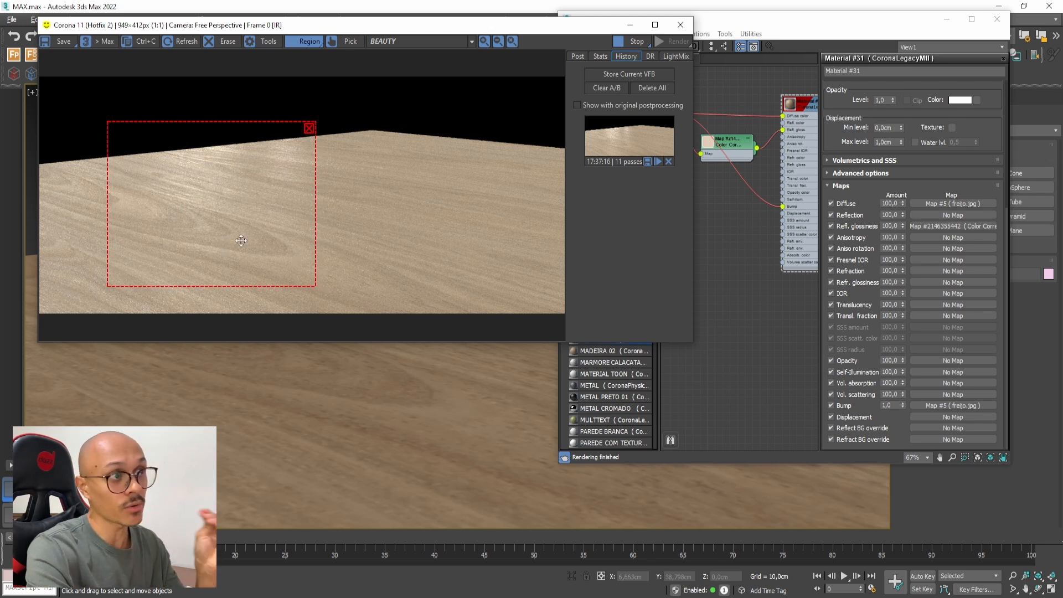
Step: Compare the stored and current renders with the A/B split, then reactivate the render region
click(644, 137)
drag(298, 280, 202, 229)
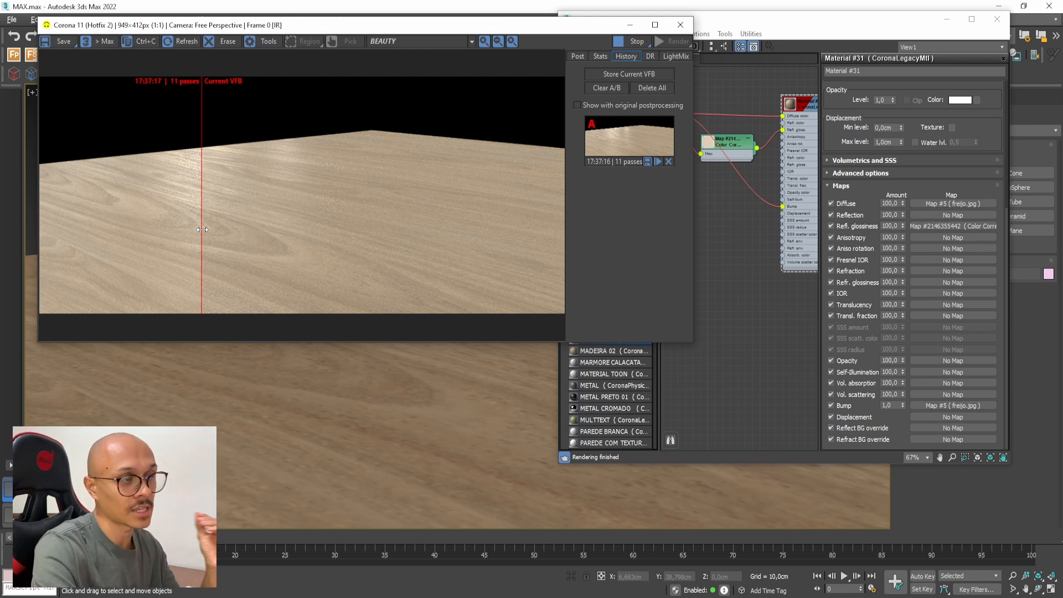
drag(202, 229, 291, 229)
click(669, 162)
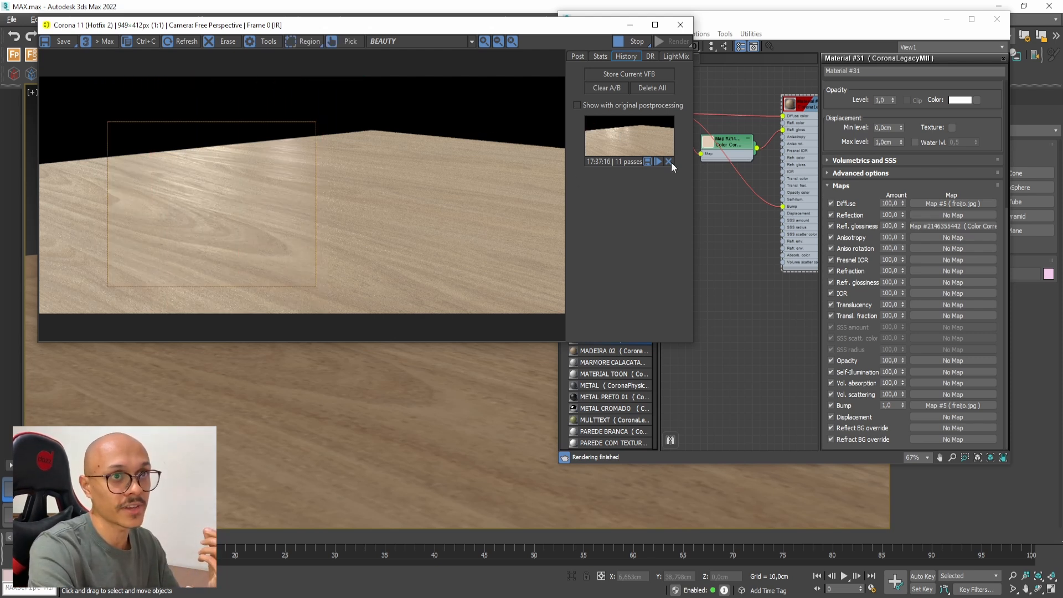
scroll(739, 180, up, 2)
click(307, 41)
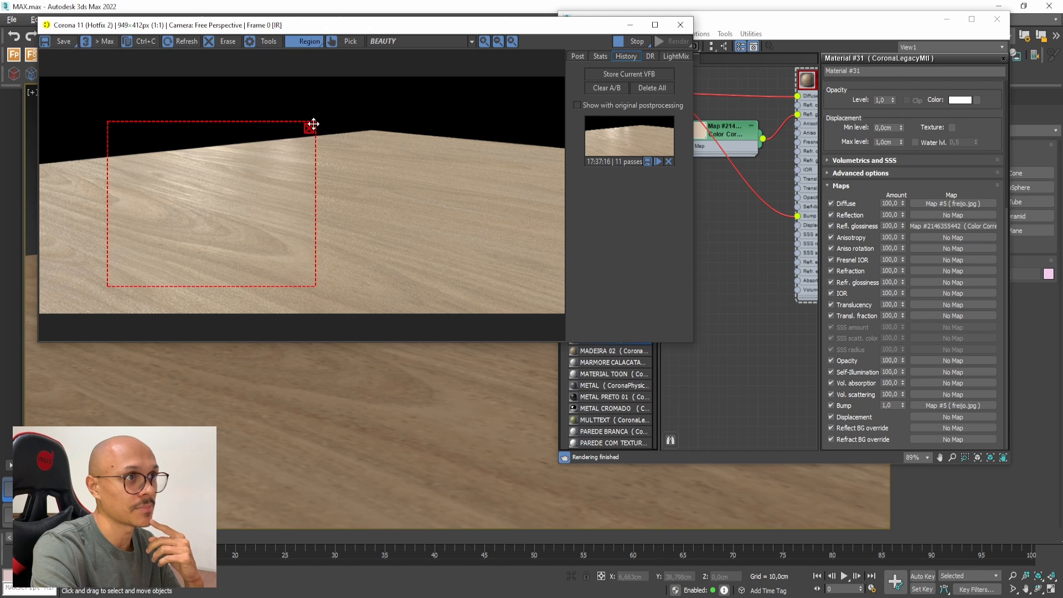
Step: Set Material #31's Bump amount to 5
click(314, 124)
click(743, 208)
scroll(743, 175, down, 1)
middle_drag(790, 175, 678, 182)
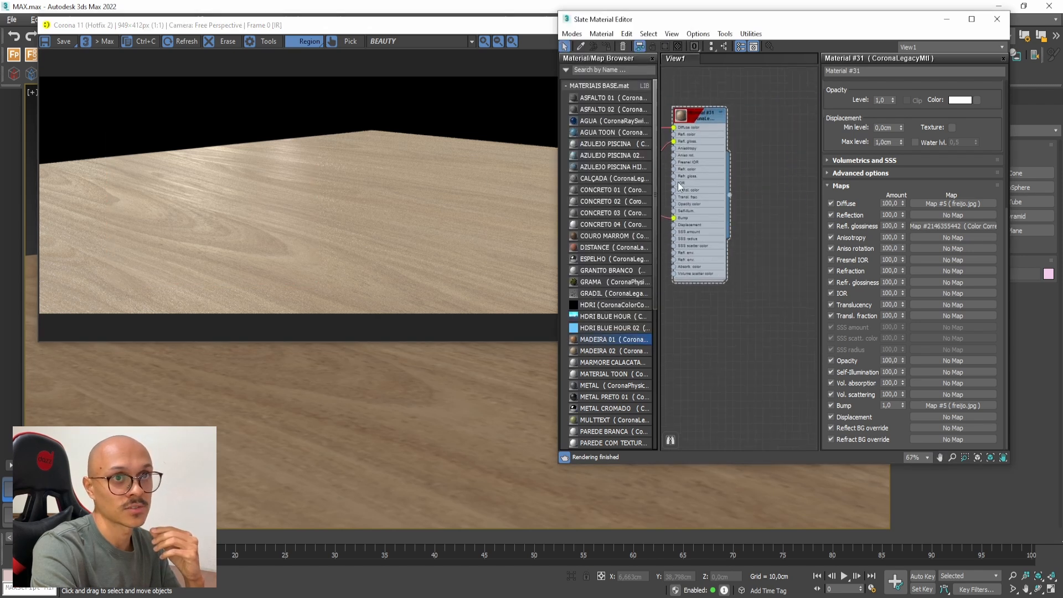
scroll(687, 161, up, 2)
double_click(687, 107)
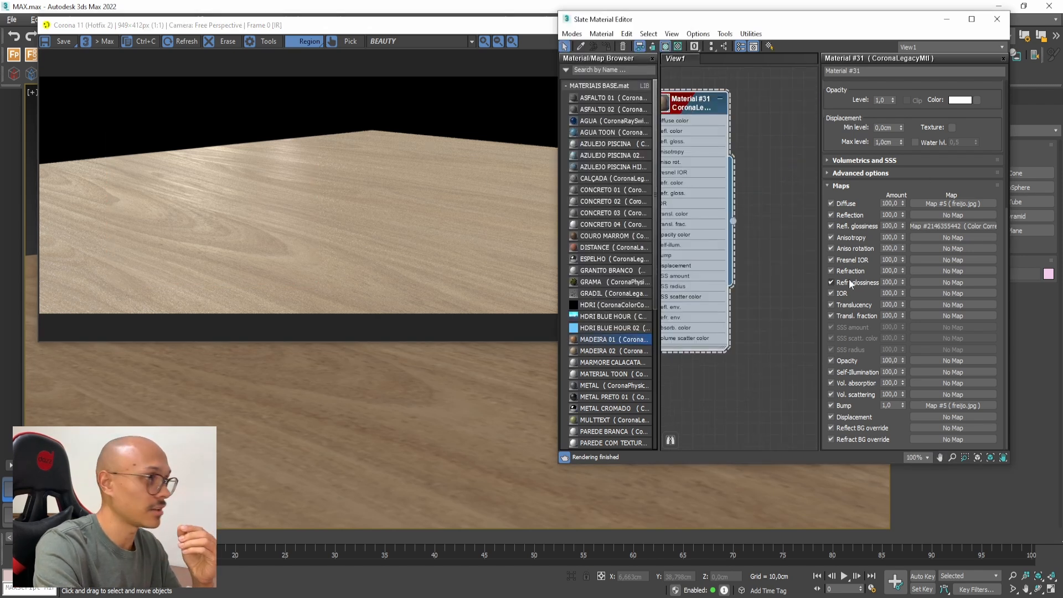
double_click(889, 405)
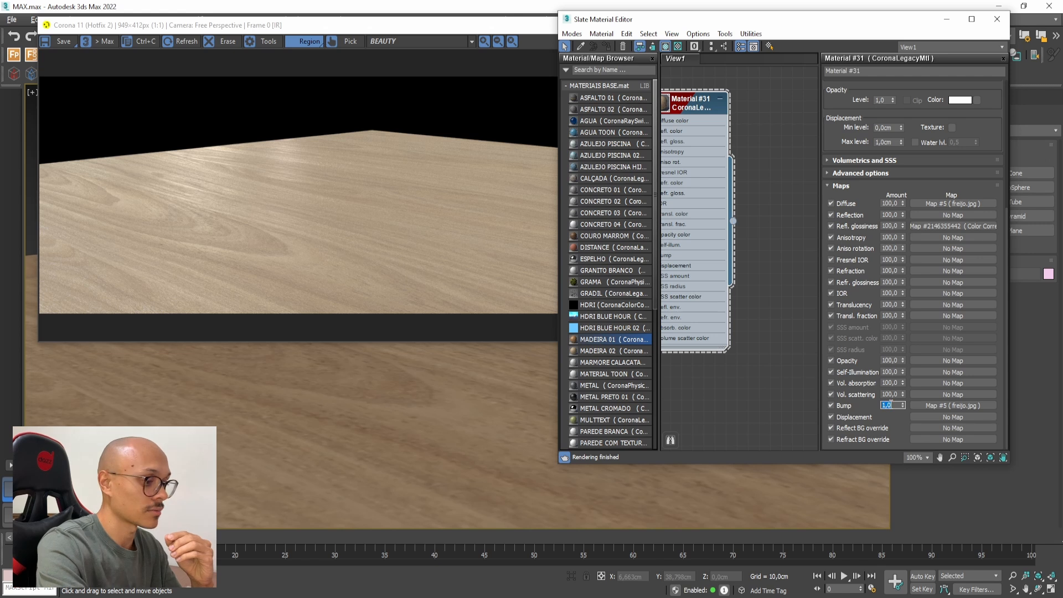
text(5)
key(Return)
Step: Compare the stored render with the current render using the frame buffer's A/B split line
click(243, 250)
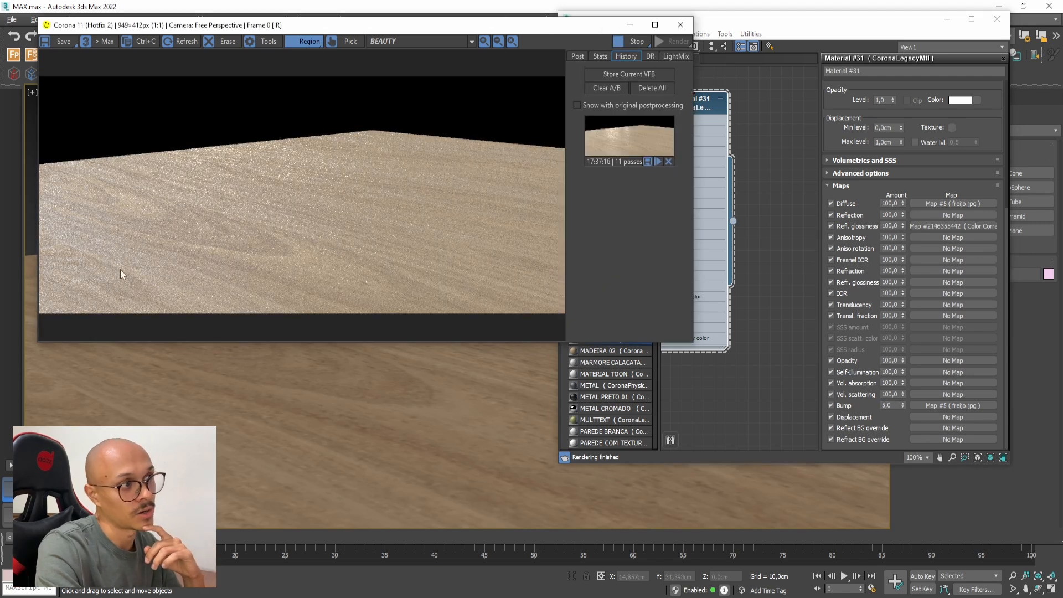
click(618, 142)
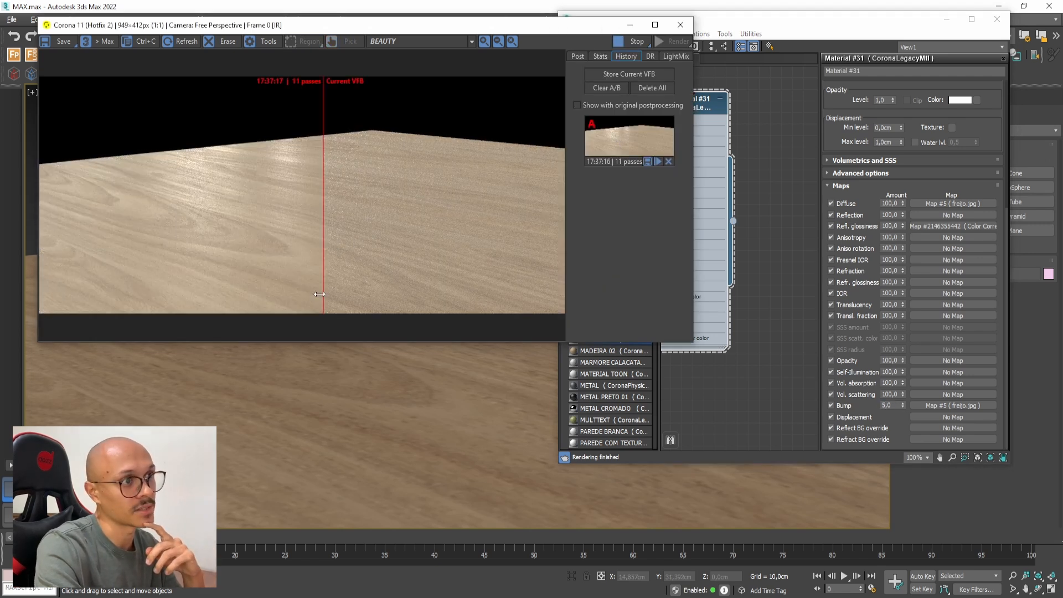
drag(325, 294, 126, 247)
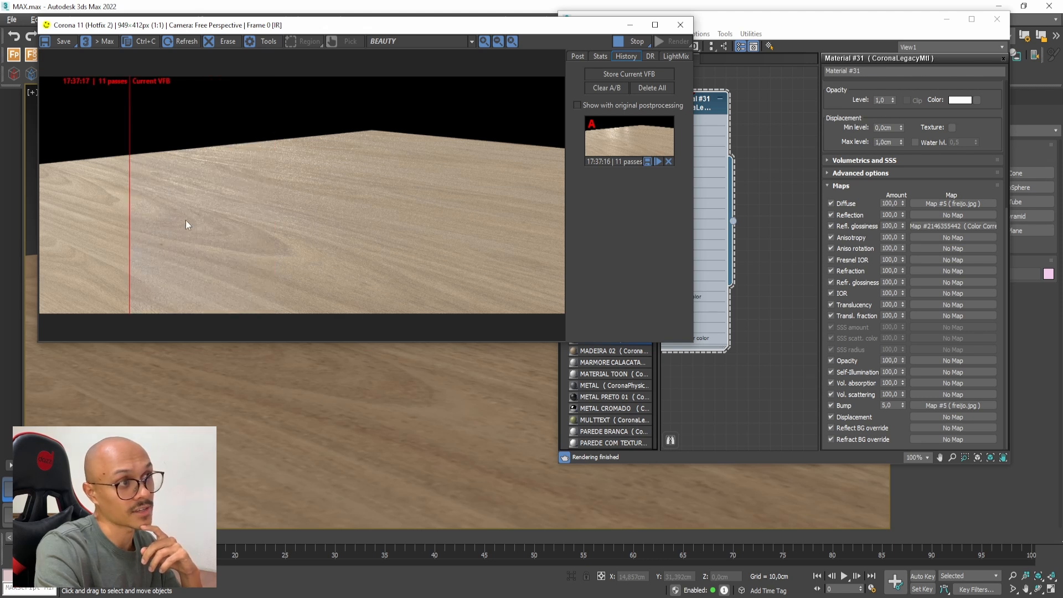
Step: Set the Bump amount to 2 and compare it against the stored render with the A/B split line
double_click(889, 406)
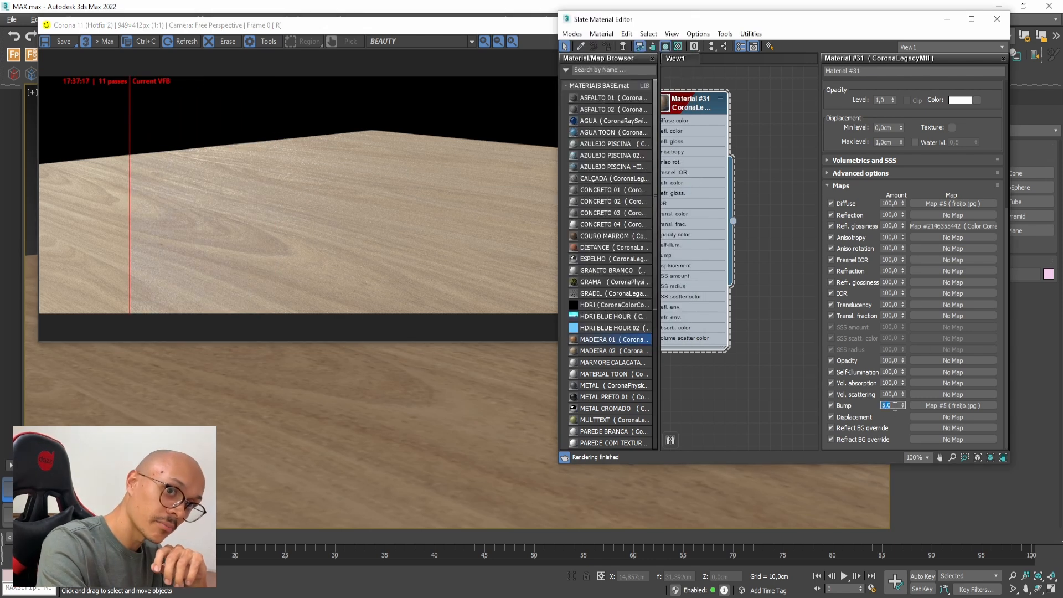
text(2)
key(Return)
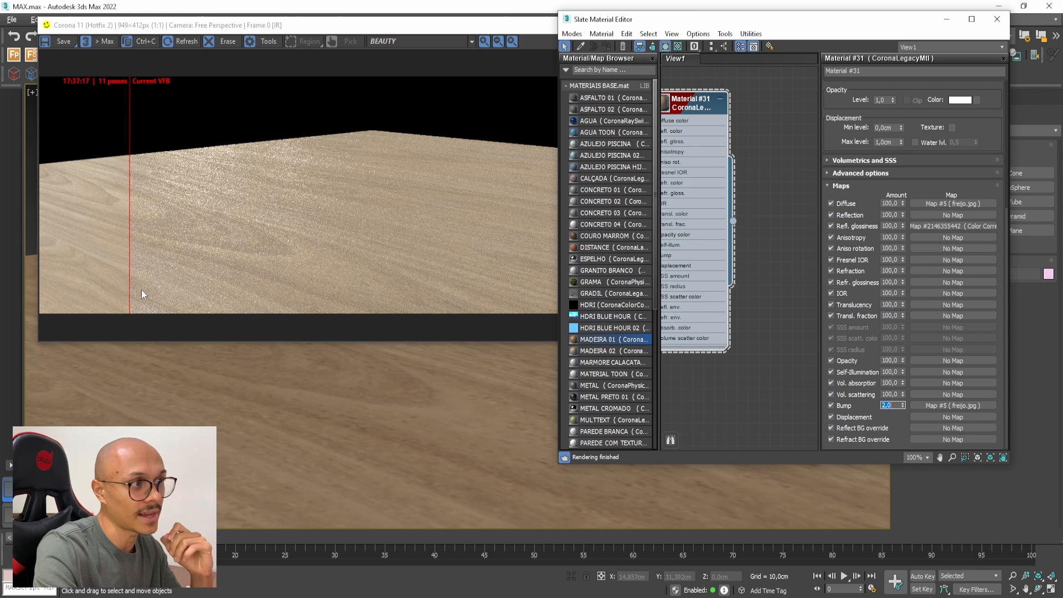
drag(130, 291, 113, 259)
Step: Open the glossiness Color Correction map and set its brightness to about 38.9 and contrast to about 17.6
click(762, 149)
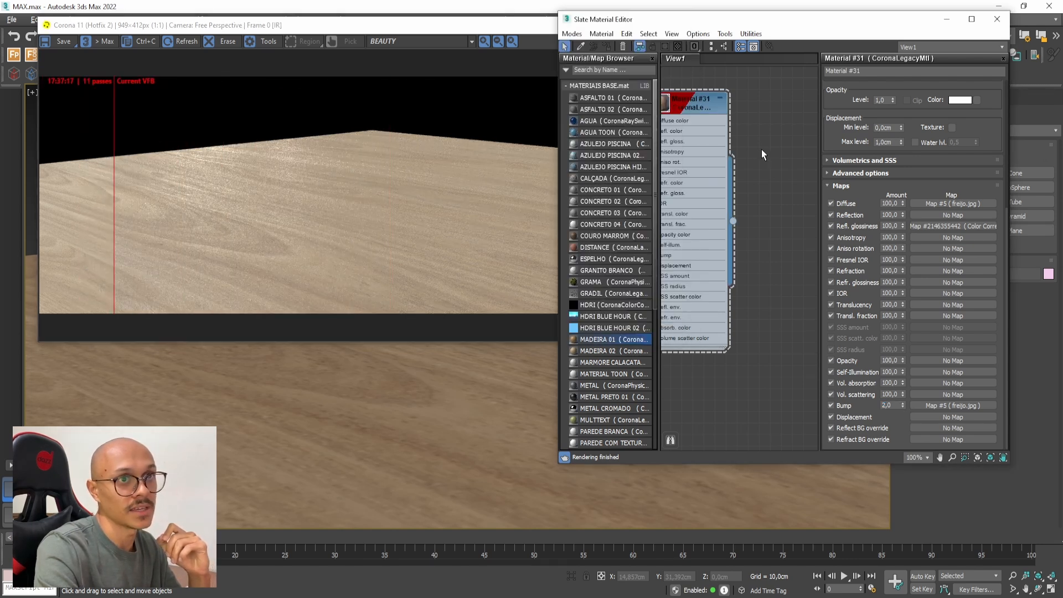
click(470, 122)
click(633, 132)
click(765, 128)
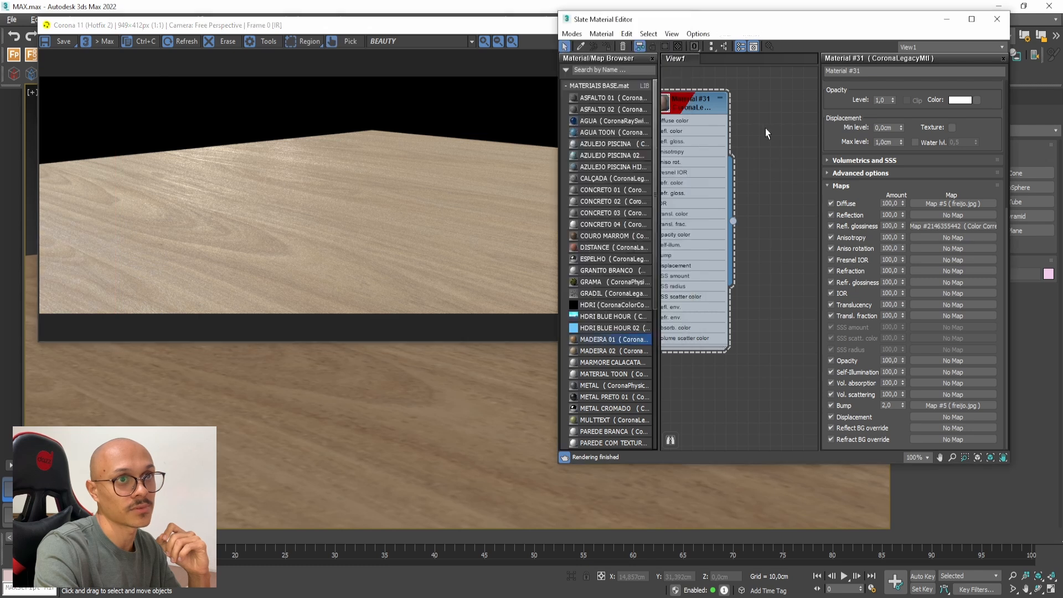
scroll(725, 115, down, 3)
middle_drag(693, 111, 798, 121)
scroll(795, 121, up, 2)
double_click(714, 171)
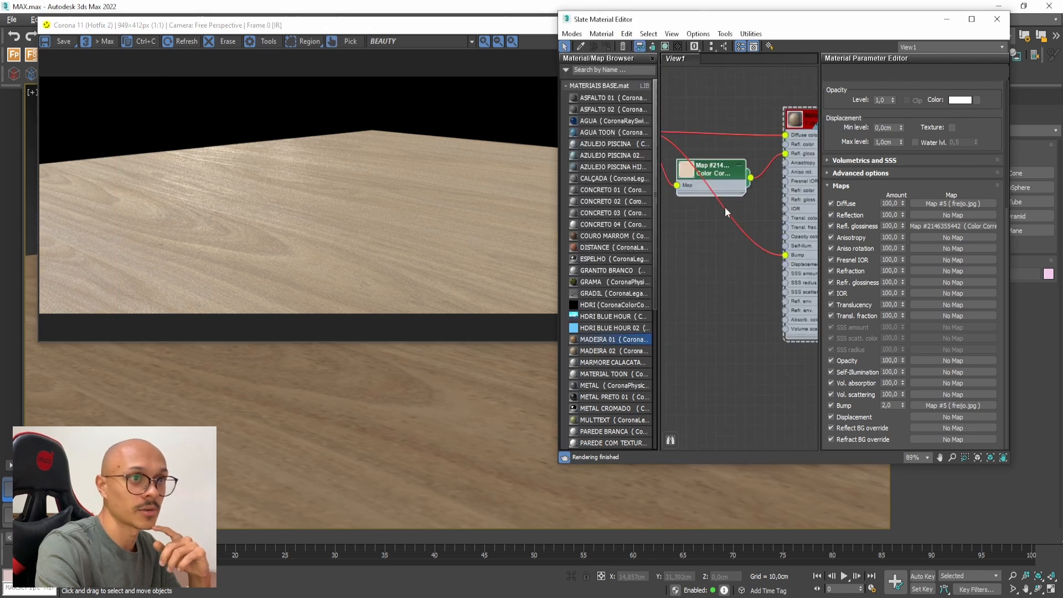
double_click(718, 180)
drag(941, 340, 953, 344)
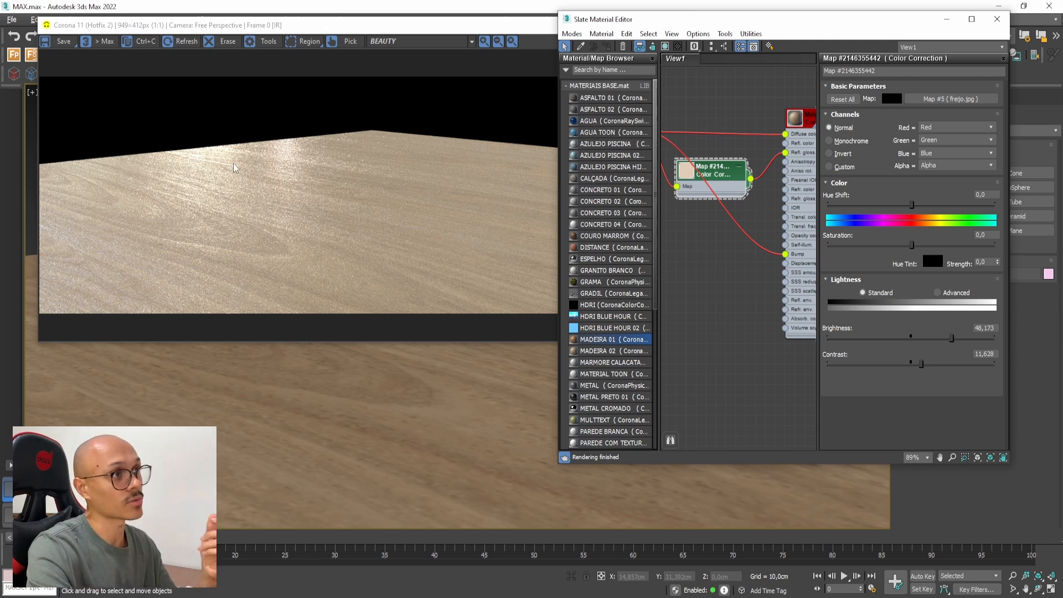
click(944, 339)
click(933, 364)
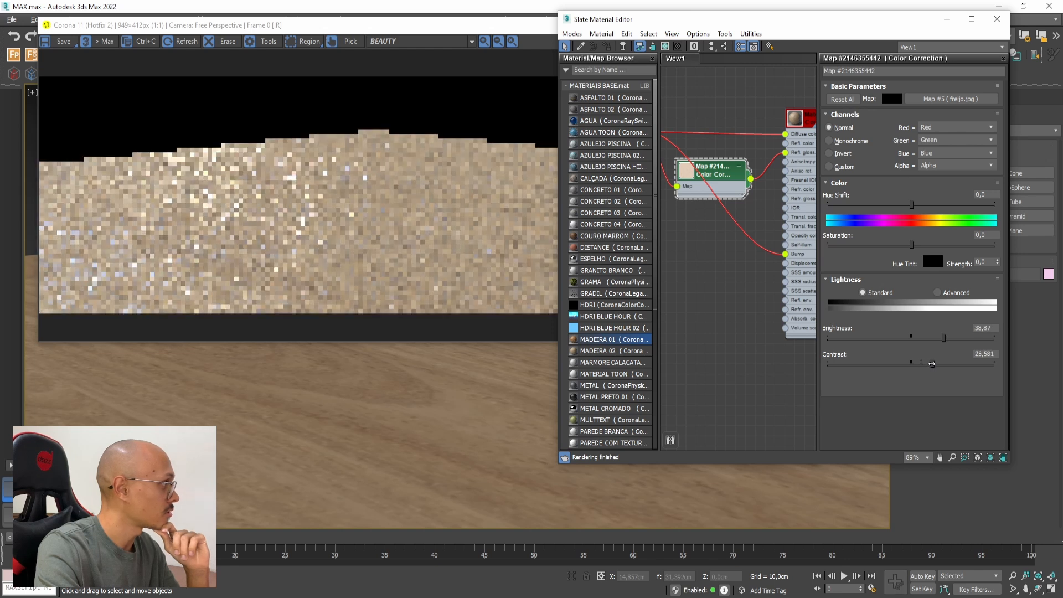
drag(934, 365, 926, 365)
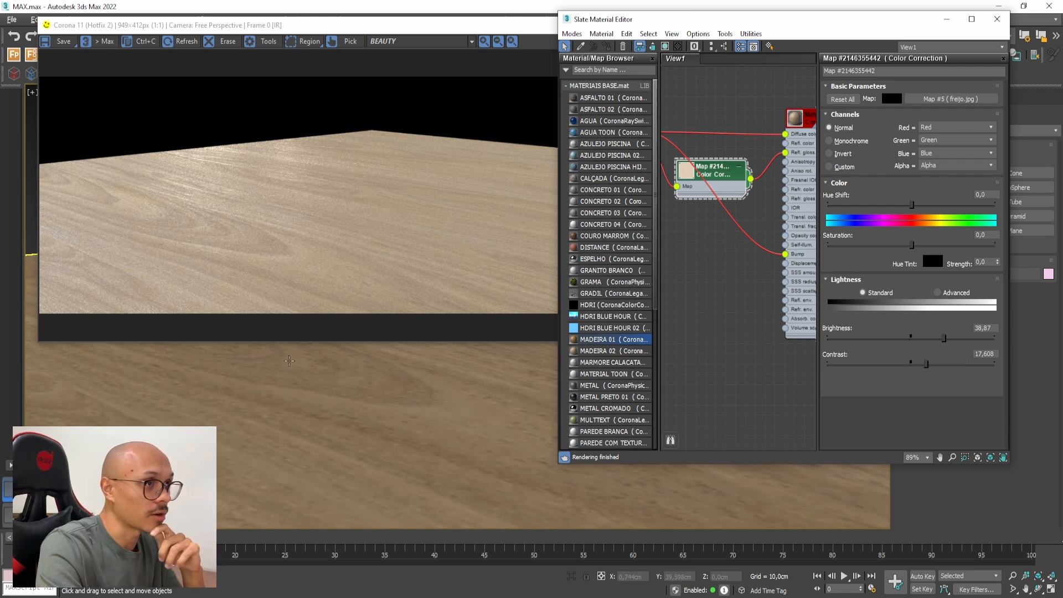
Step: Zoom the viewport out to see the whole floor plane in the interactive render
click(322, 369)
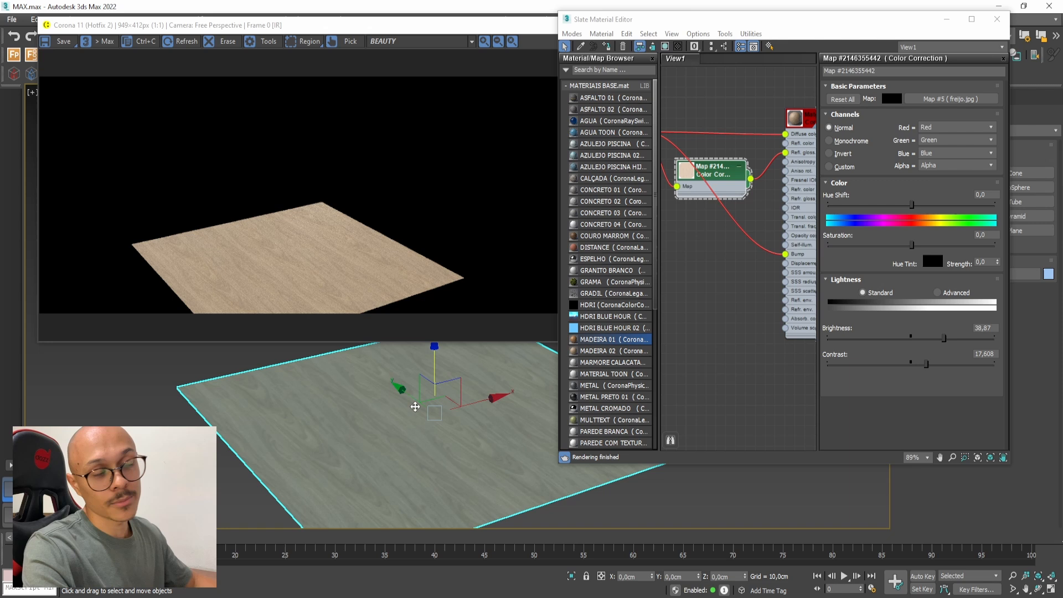
scroll(416, 408, up, 5)
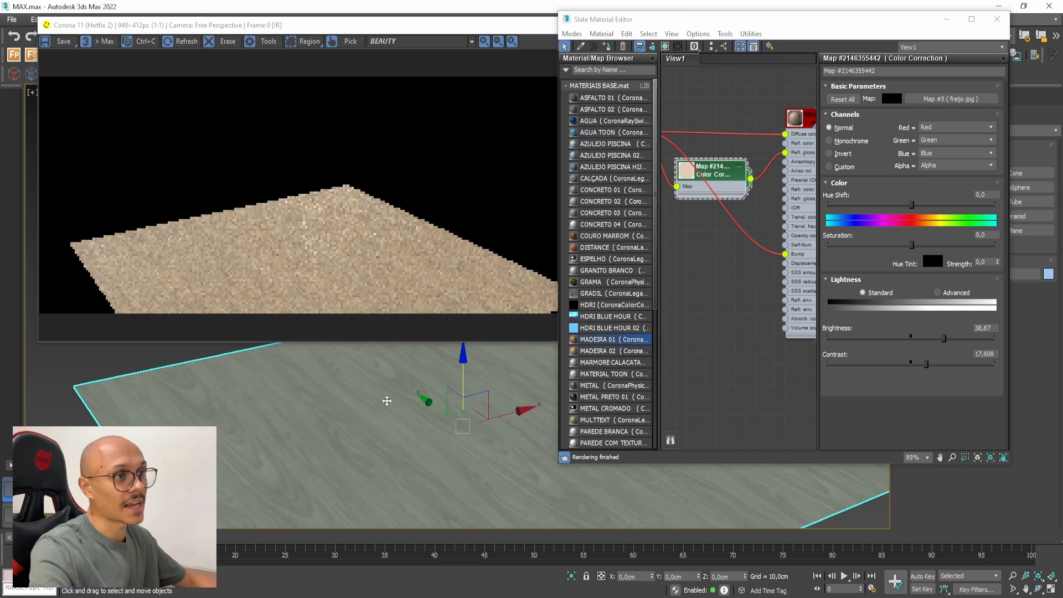
mouse_move(397, 409)
alt+middle_down()
mouse_move(375, 382)
mouse_move(406, 394)
alt+middle_up()
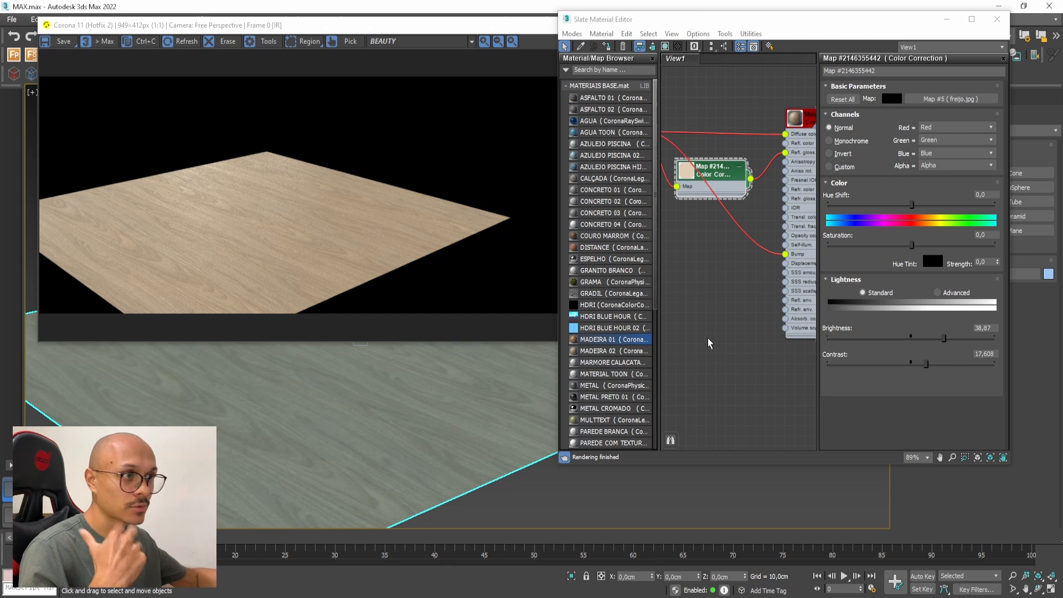
Step: Create a CoronaColorCorrect map node in the Slate node view
click(473, 132)
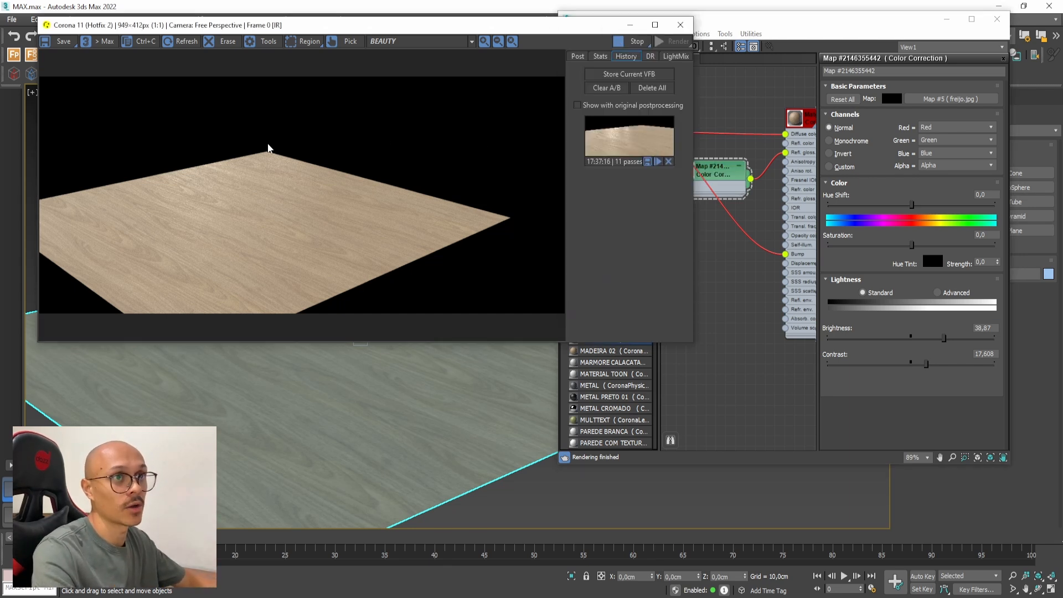
click(753, 98)
scroll(722, 126, down, 3)
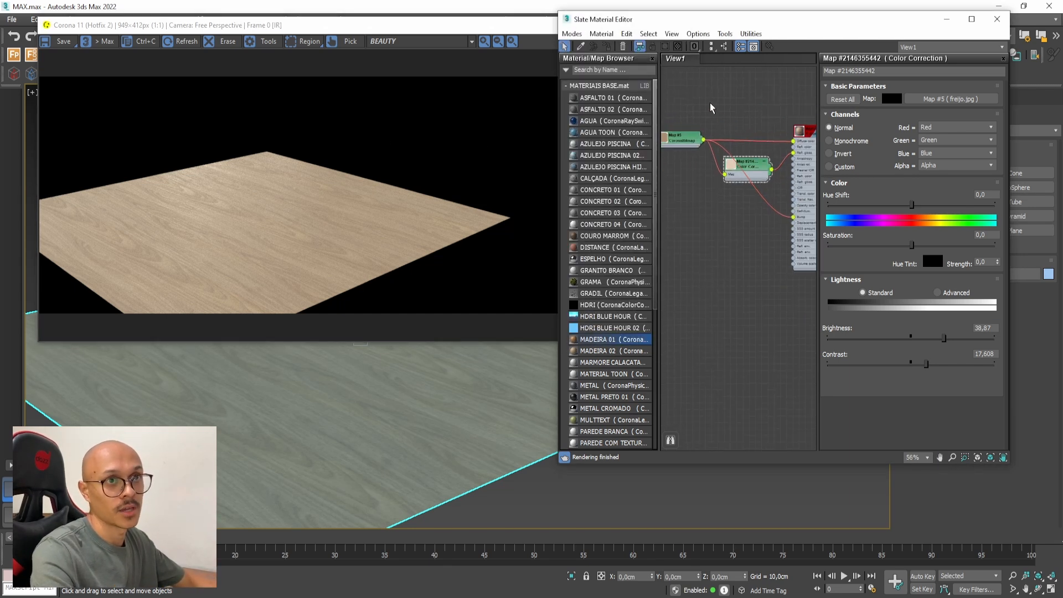
right_click(695, 98)
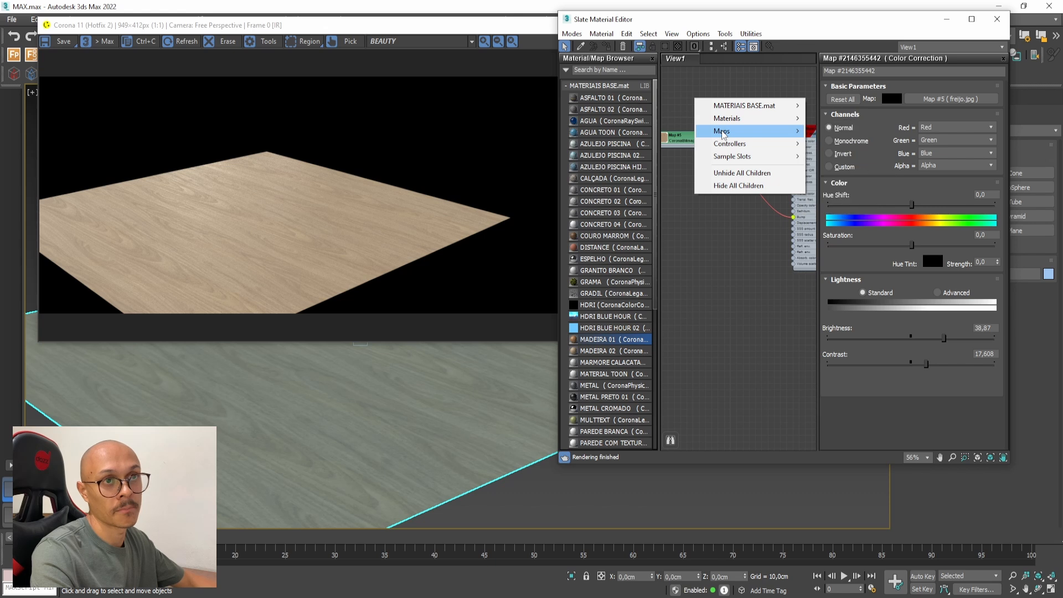
mouse_move(722, 133)
mouse_move(848, 157)
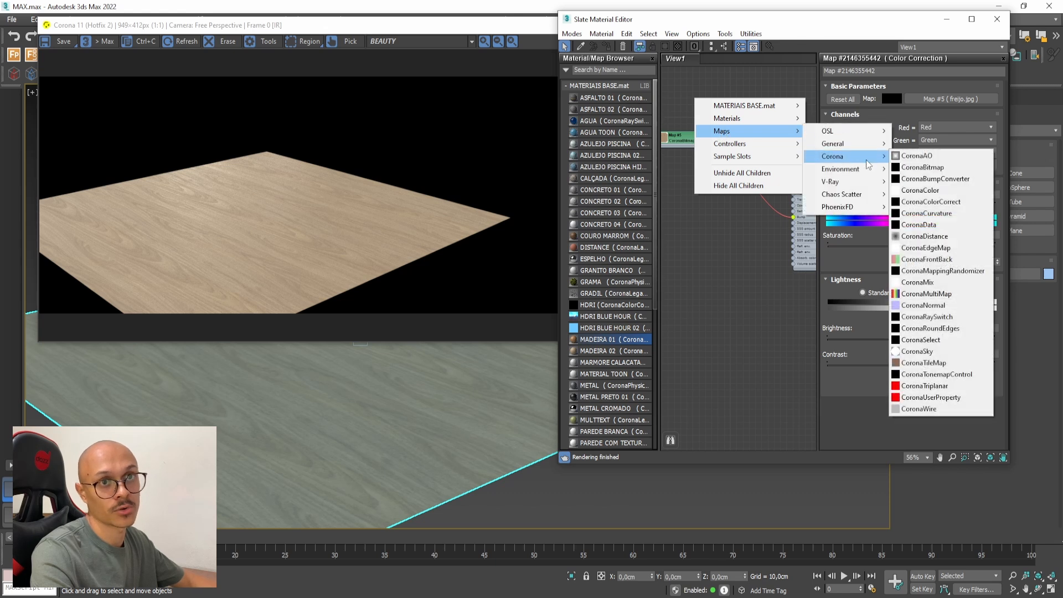
click(931, 201)
scroll(736, 139, up, 2)
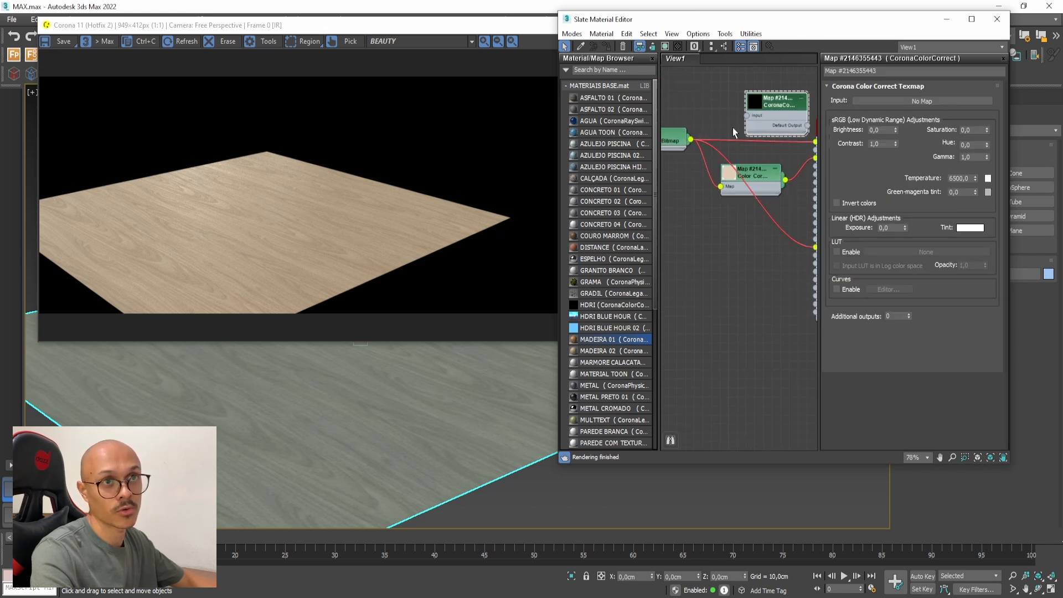
Step: Connect the frejo.jpg bitmap to the CoronaColorCorrect input and its output to Material #31's Diffuse color
drag(763, 115, 729, 107)
middle_drag(719, 124, 731, 124)
drag(690, 144, 665, 143)
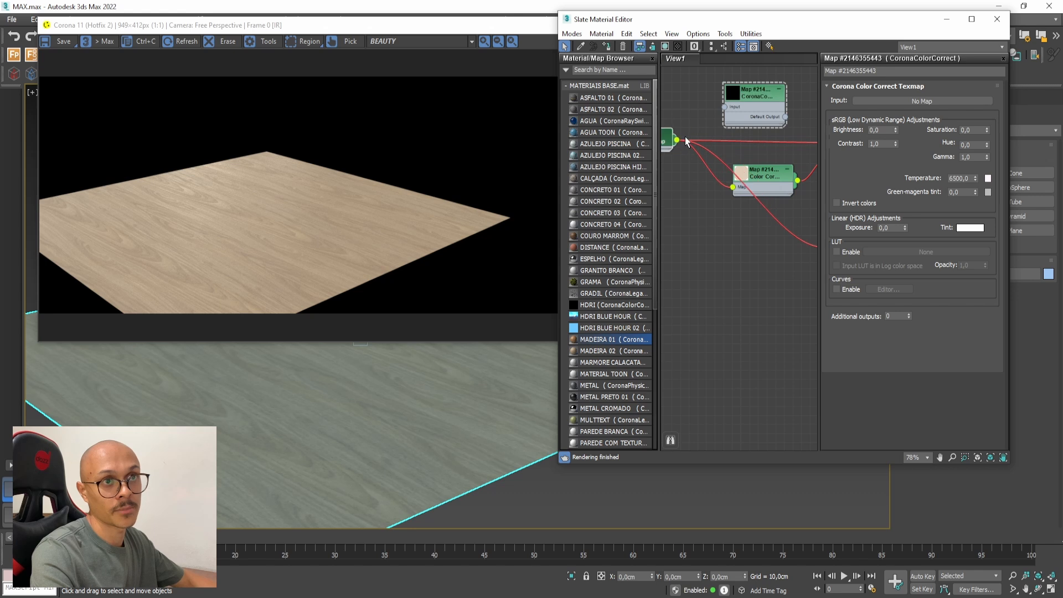
drag(726, 108, 725, 107)
middle_drag(770, 124, 706, 125)
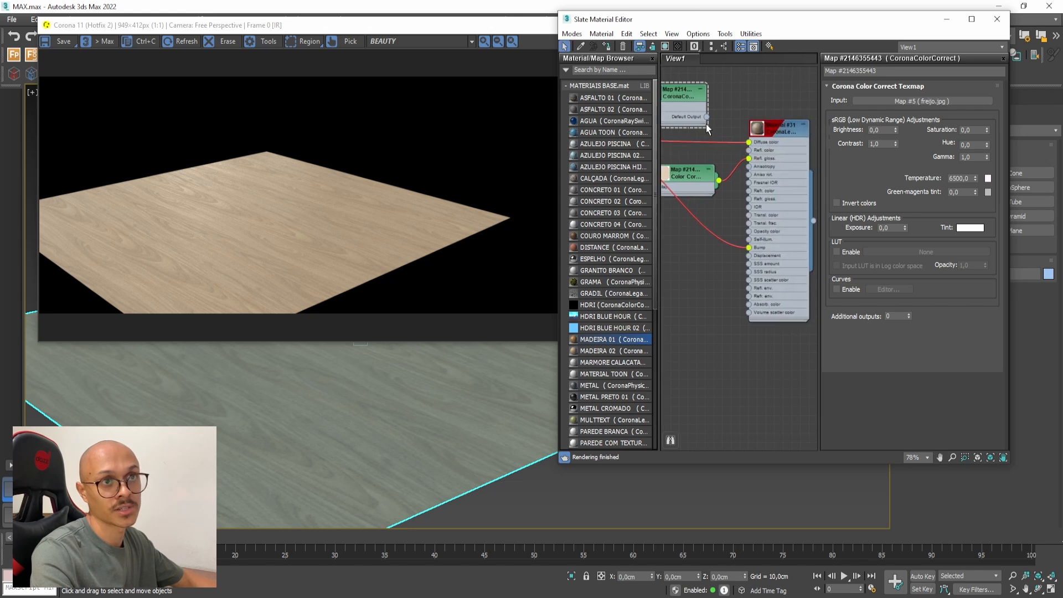
drag(710, 116, 749, 142)
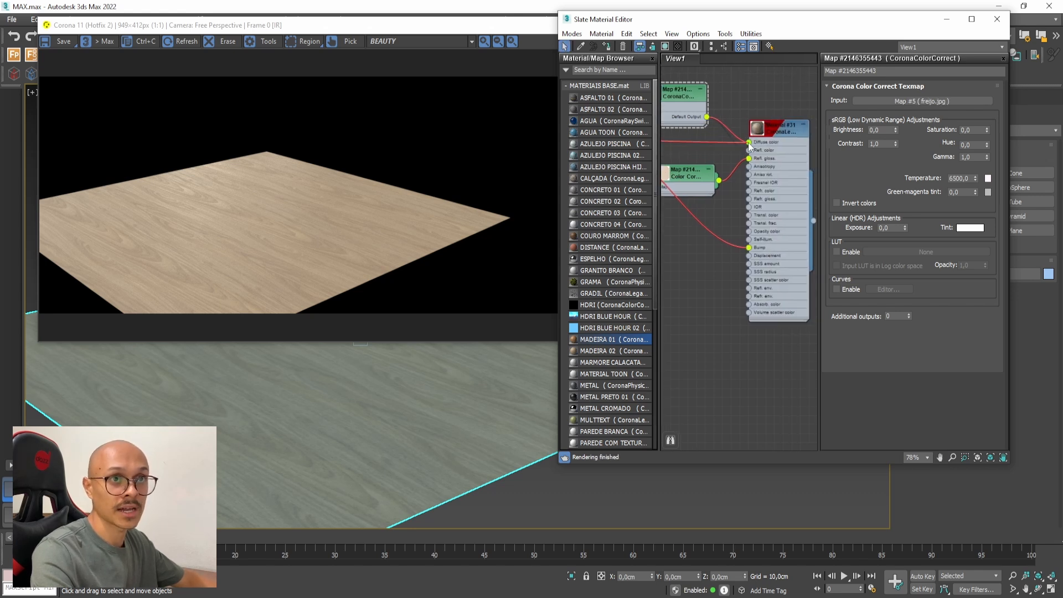
Step: Rearrange the node view and editor windows and stop the interactive render
scroll(694, 139, up, 2)
middle_drag(694, 140, 729, 139)
scroll(726, 117, up, 2)
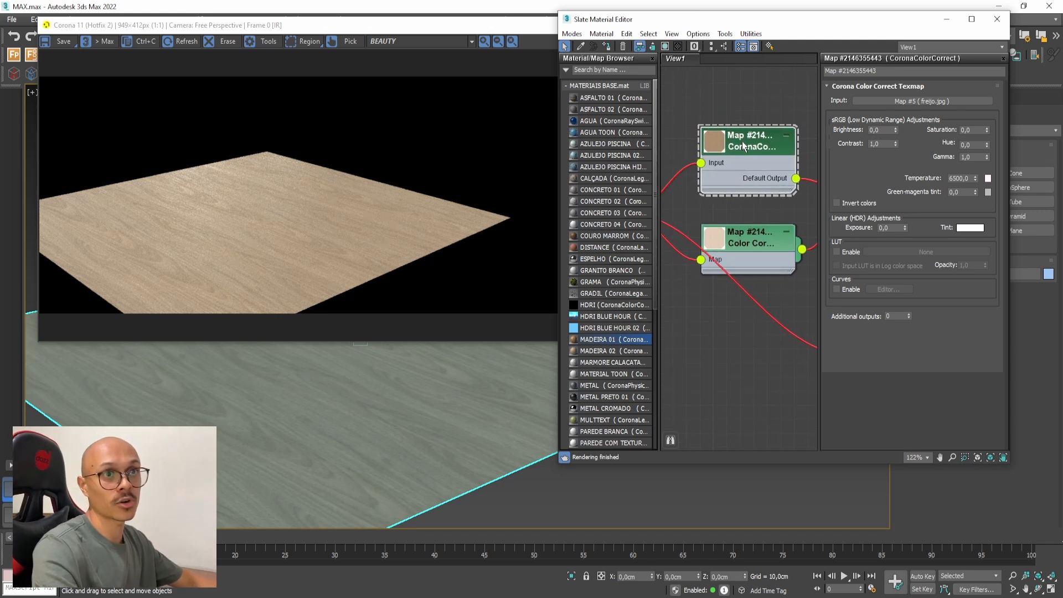
drag(488, 30, 472, 26)
drag(706, 19, 713, 20)
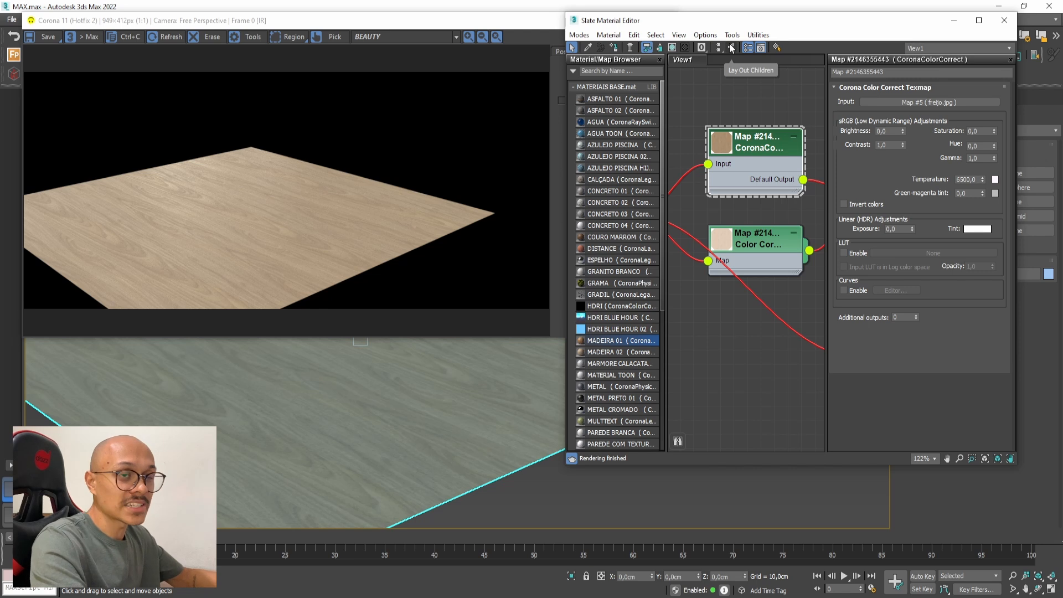
click(559, 83)
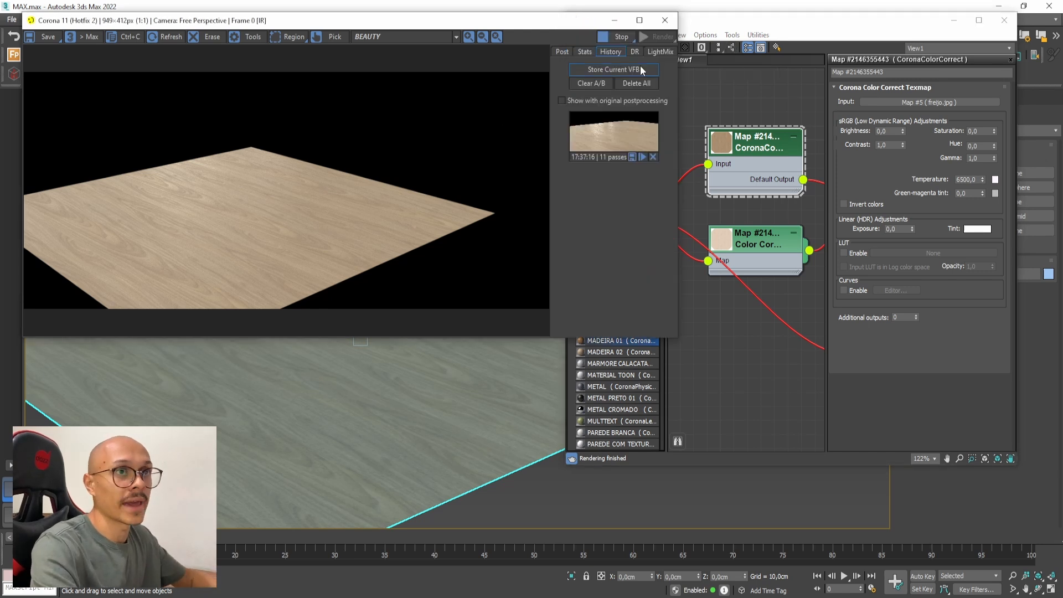
click(621, 38)
click(726, 85)
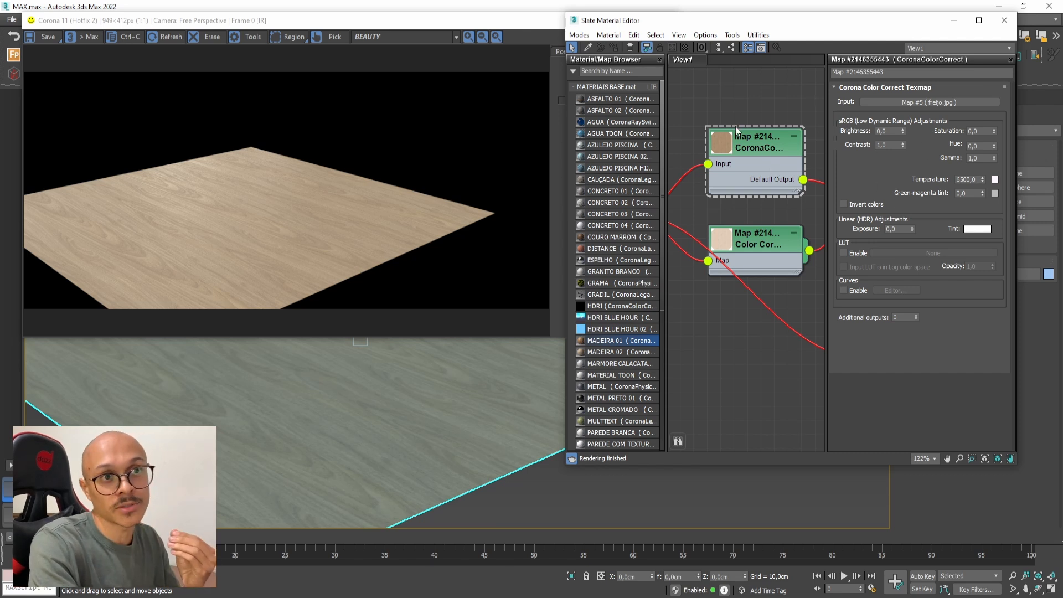
Step: Raise the glossiness Color Correction map's brightness to about 42.9
click(760, 234)
drag(749, 21, 362, 23)
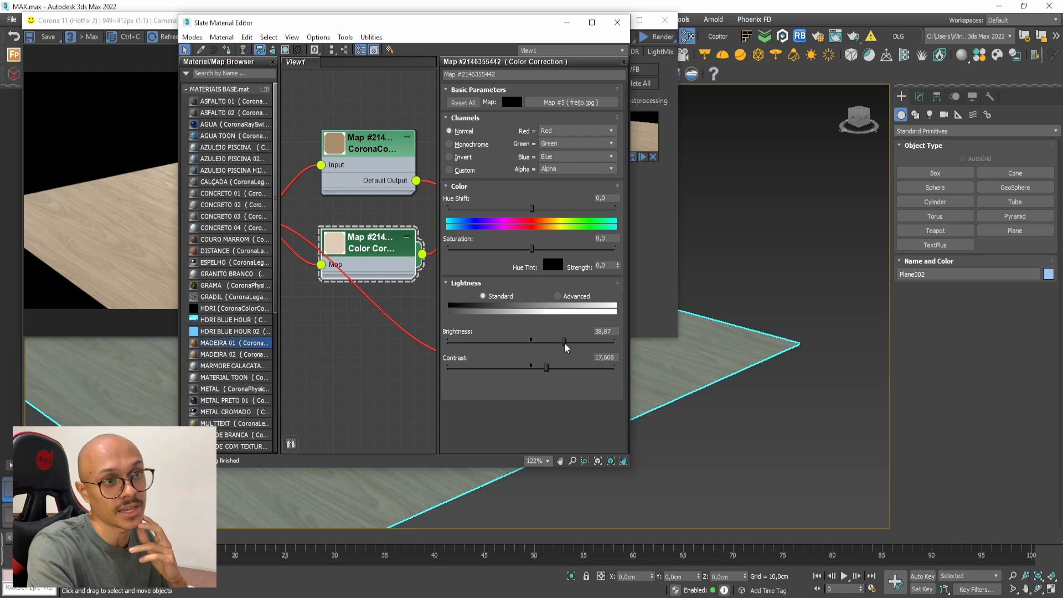
mouse_move(565, 346)
mouse_down()
mouse_move(580, 344)
mouse_move(547, 343)
mouse_move(569, 349)
mouse_up()
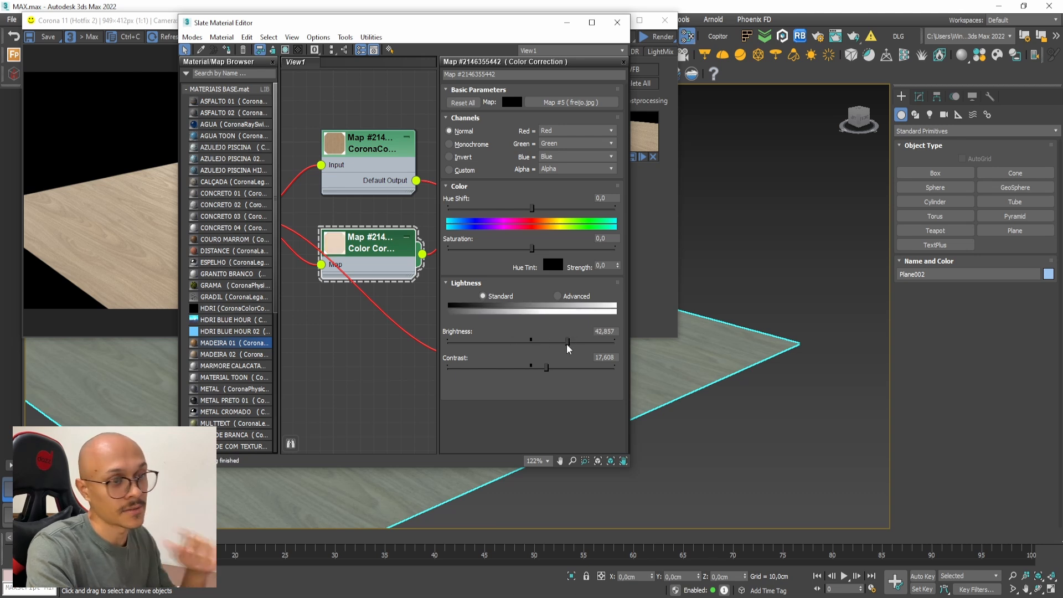
Step: Try changing the CoronaColorCorrect brightness value
click(374, 141)
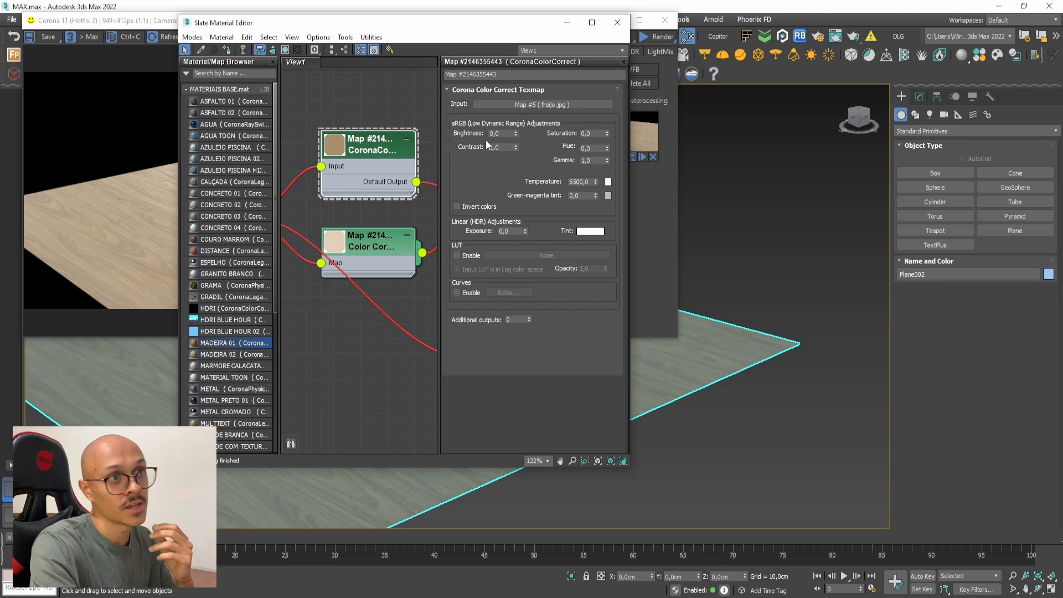
double_click(505, 134)
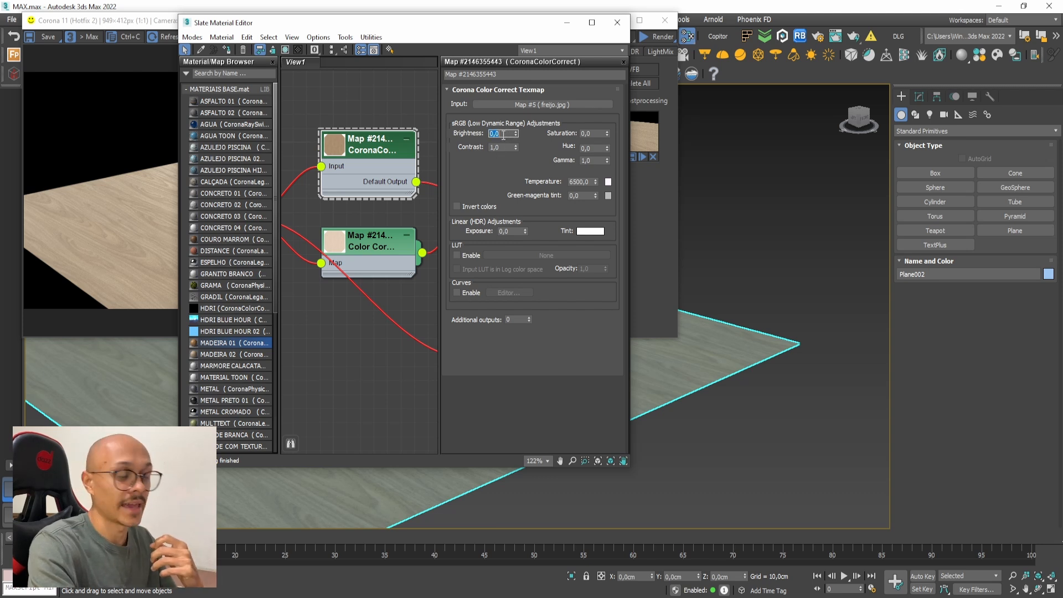
text(1)
key(Return)
text(2)
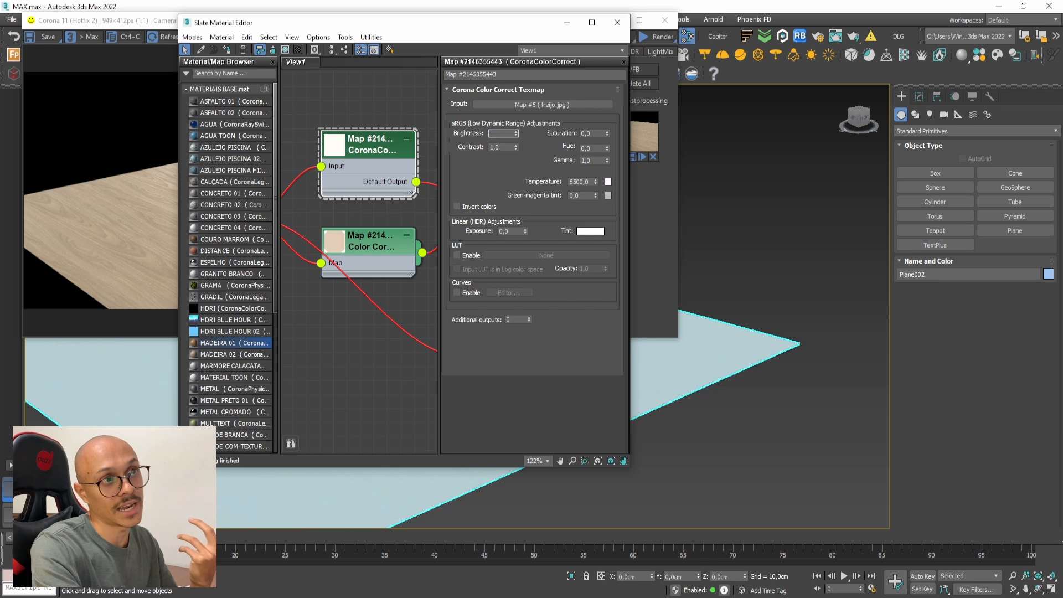
text(0)
key(Return)
Step: Try a gamma of 0.76 on the CoronaColorCorrect map, then return it to 1
double_click(599, 159)
text(0,76)
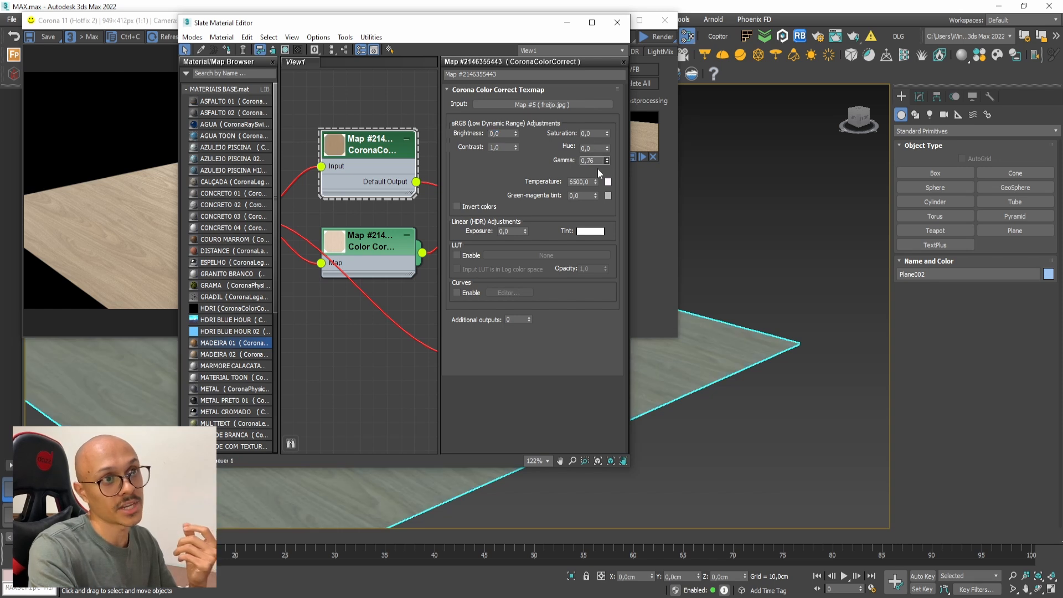
key(Return)
text(1)
key(Return)
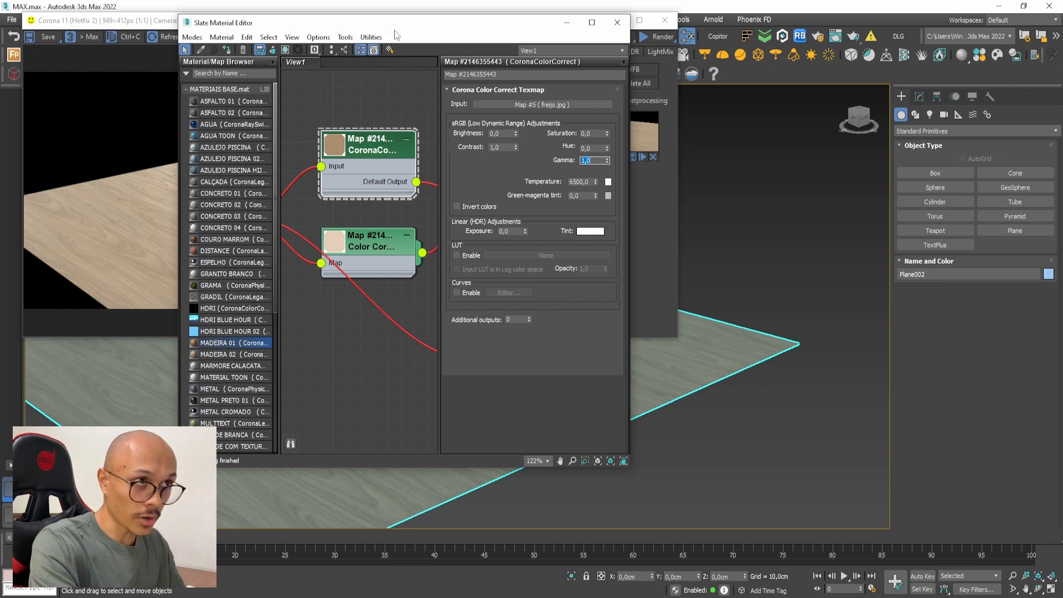
Step: Reposition the Slate Material Editor so the interactive render stays visible beside it
drag(387, 22, 767, 30)
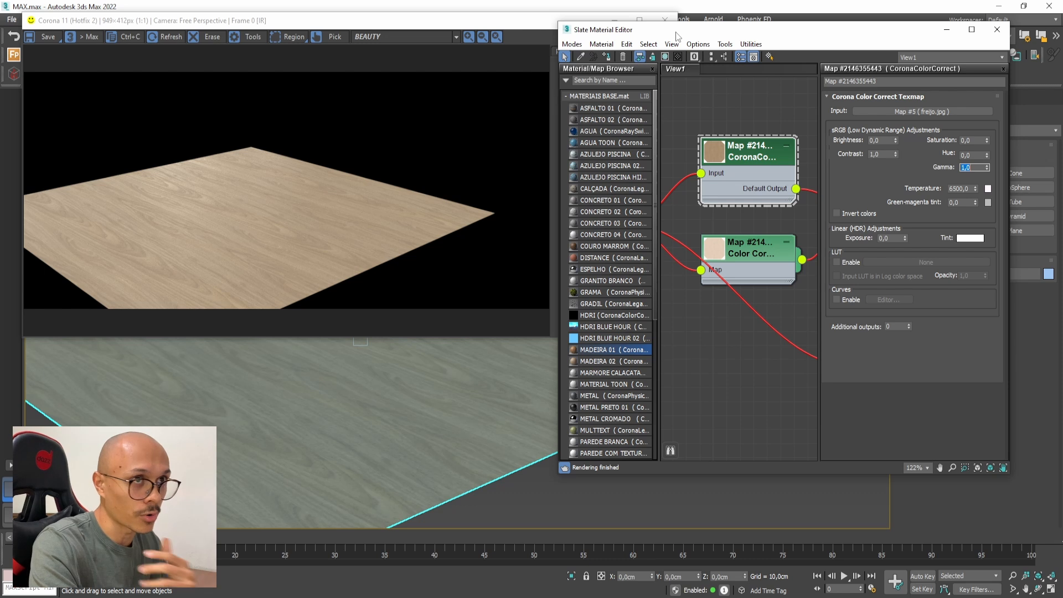
drag(672, 28, 640, 24)
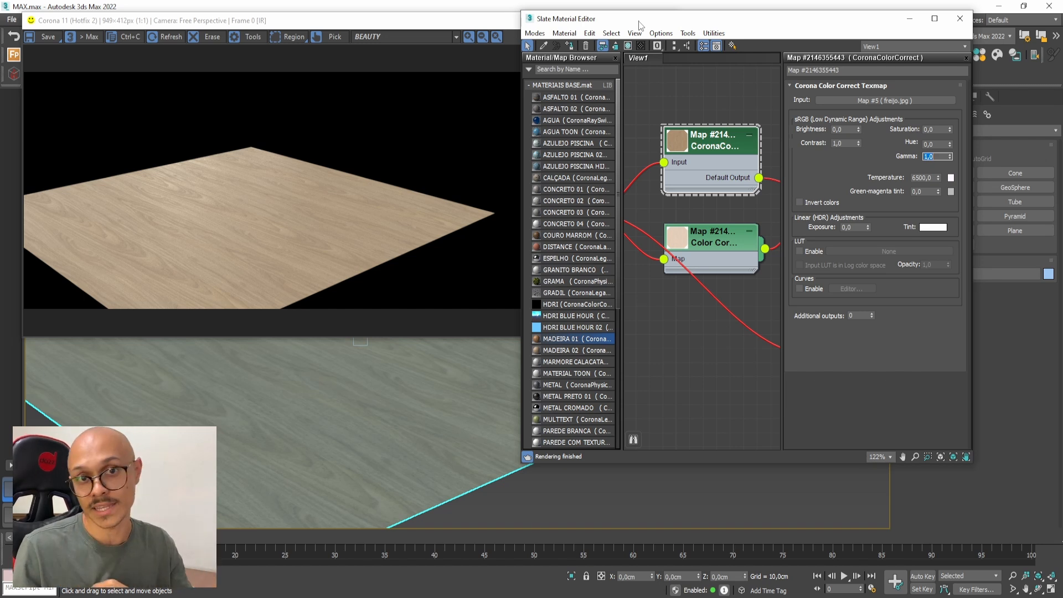
drag(640, 25, 607, 26)
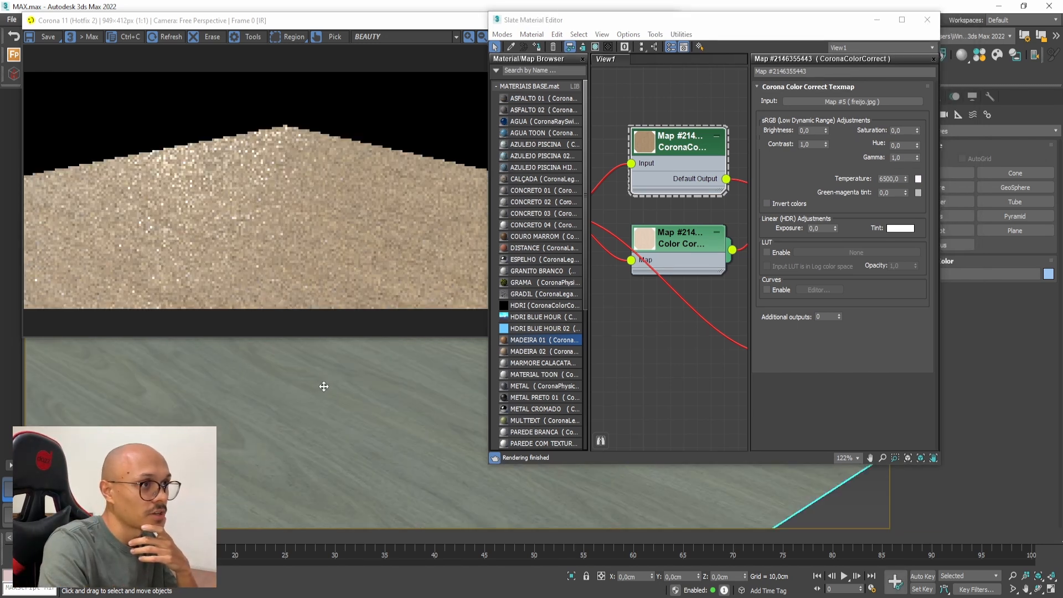
scroll(273, 387, down, 4)
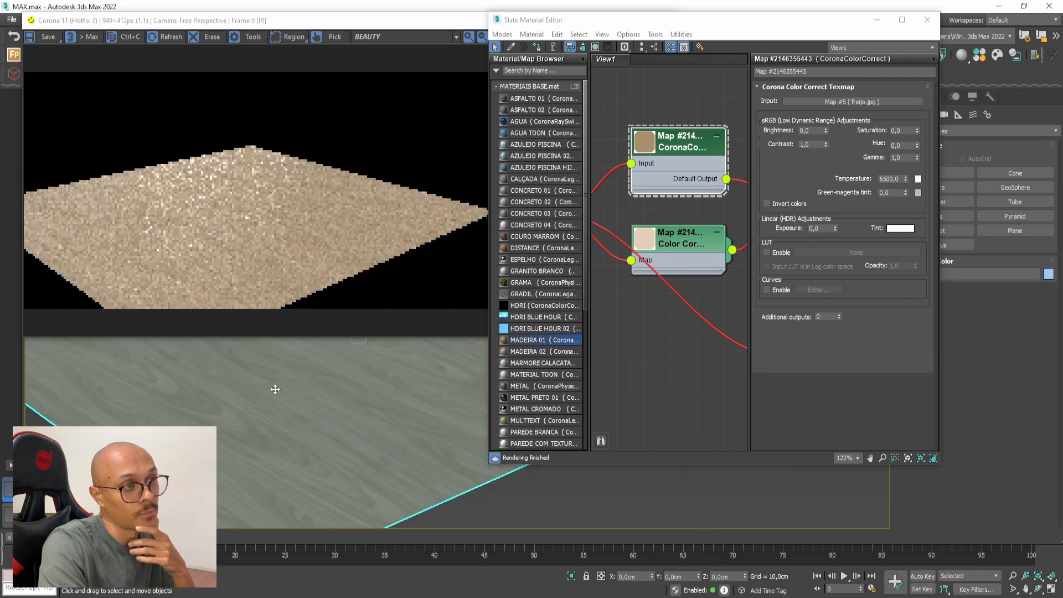
scroll(290, 418, up, 2)
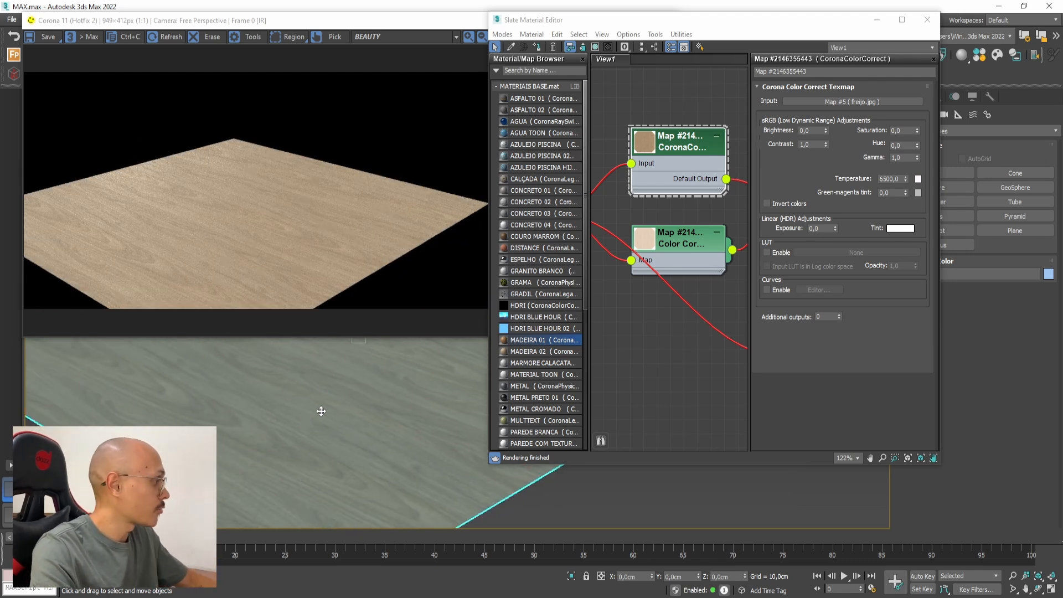
drag(705, 25, 691, 25)
Step: Try contrast values of 5 and 10 on the CoronaColorCorrect map
double_click(801, 143)
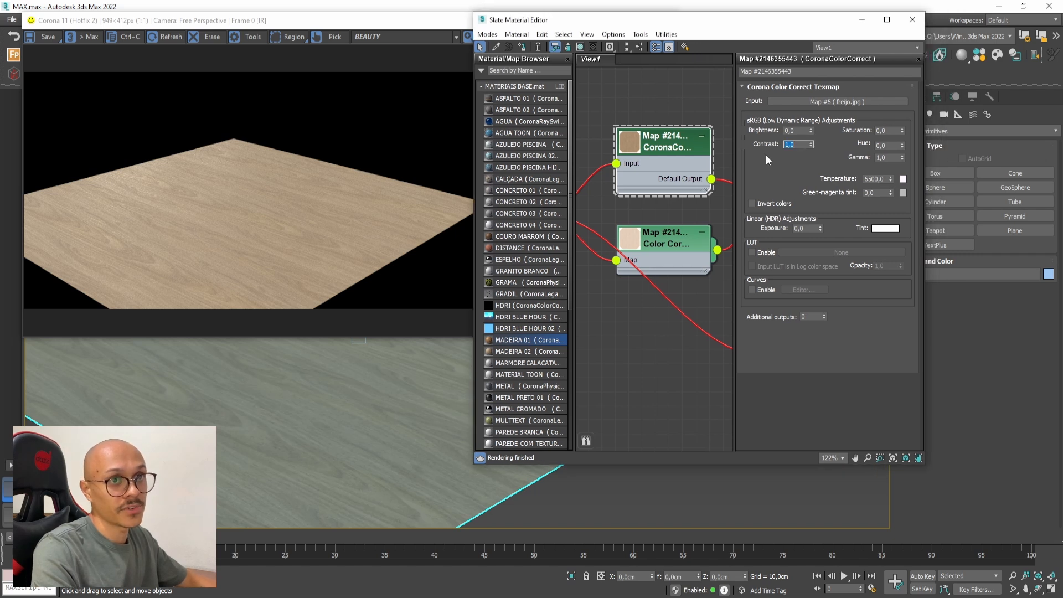
text(5)
key(Return)
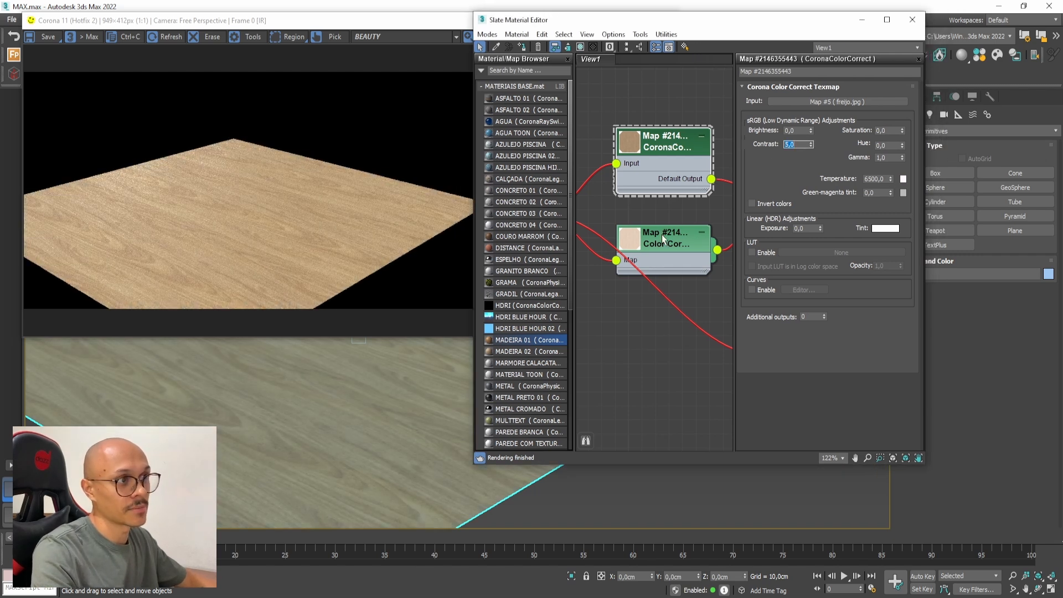
text(10)
key(Return)
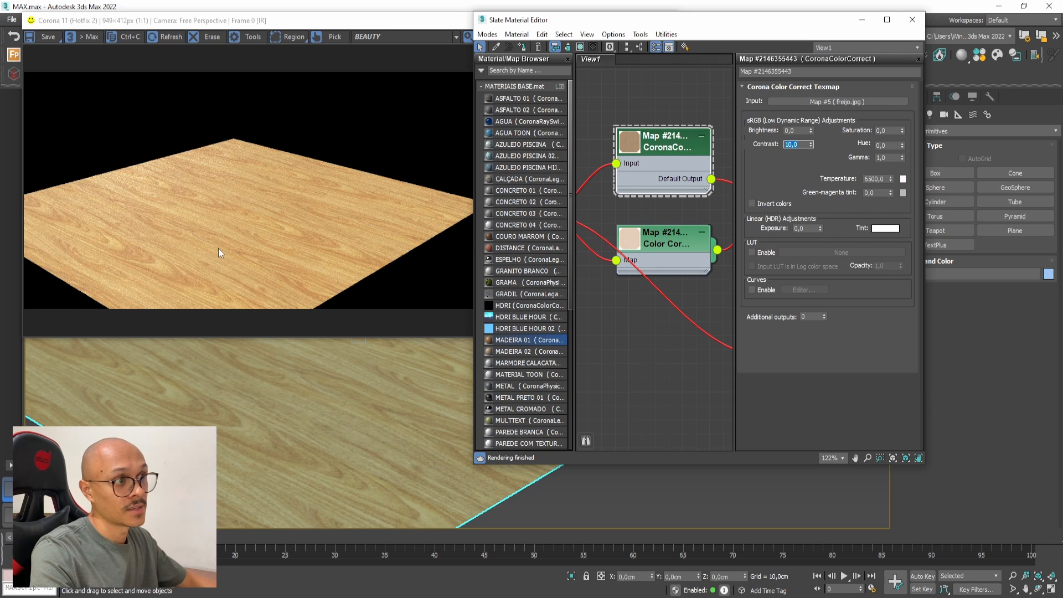
text(5)
key(Return)
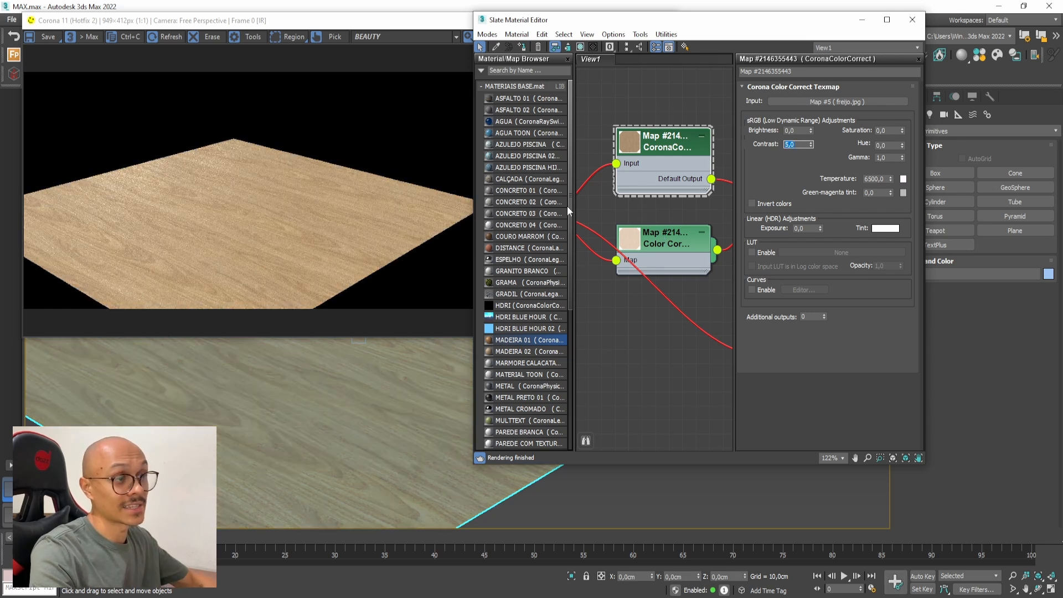
Step: Reset the CoronaColorCorrect saturation to 0 and contrast to 1
double_click(893, 131)
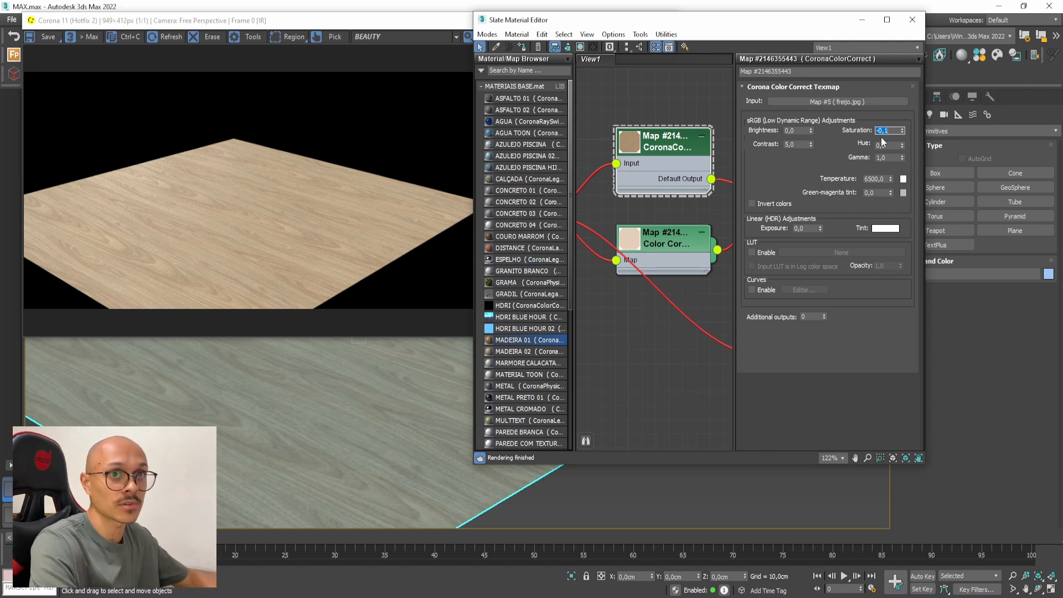
text(0)
key(Return)
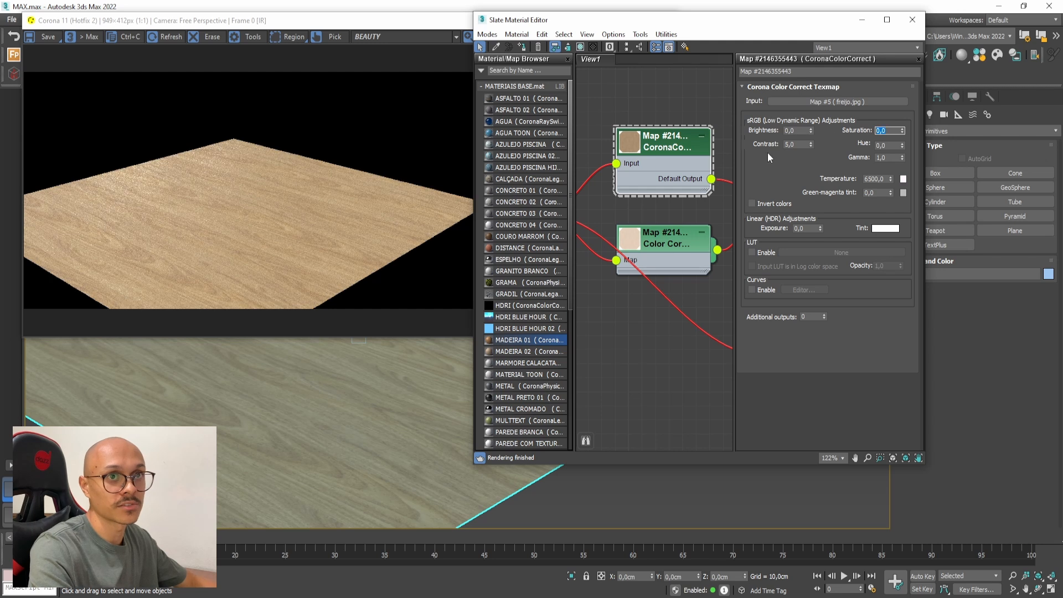
click(806, 144)
text(1)
key(Return)
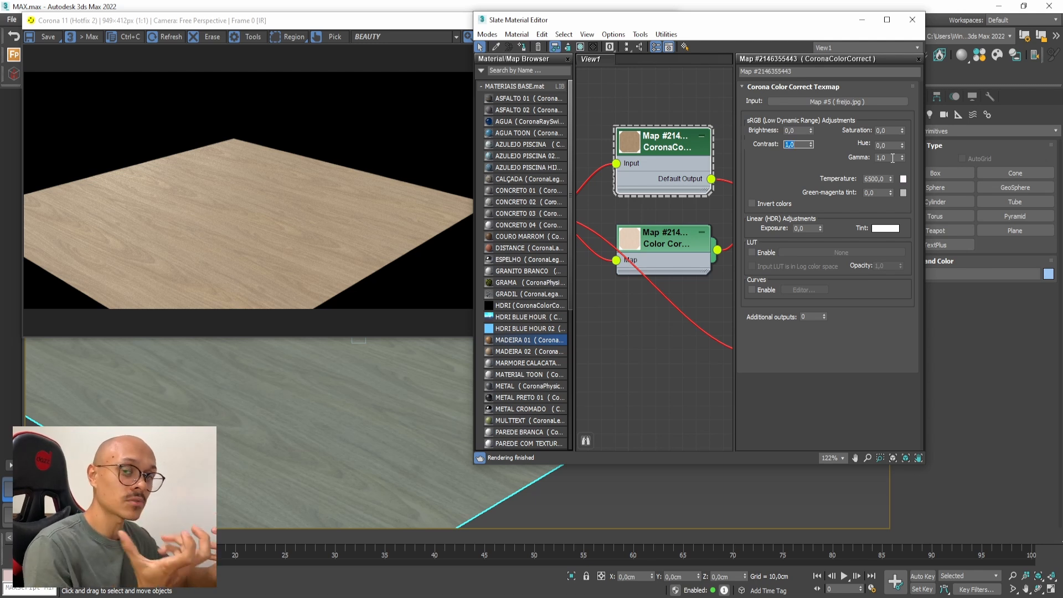
Step: Set the CoronaColorCorrect gamma to 0.7 and brightness to 0.1
click(893, 158)
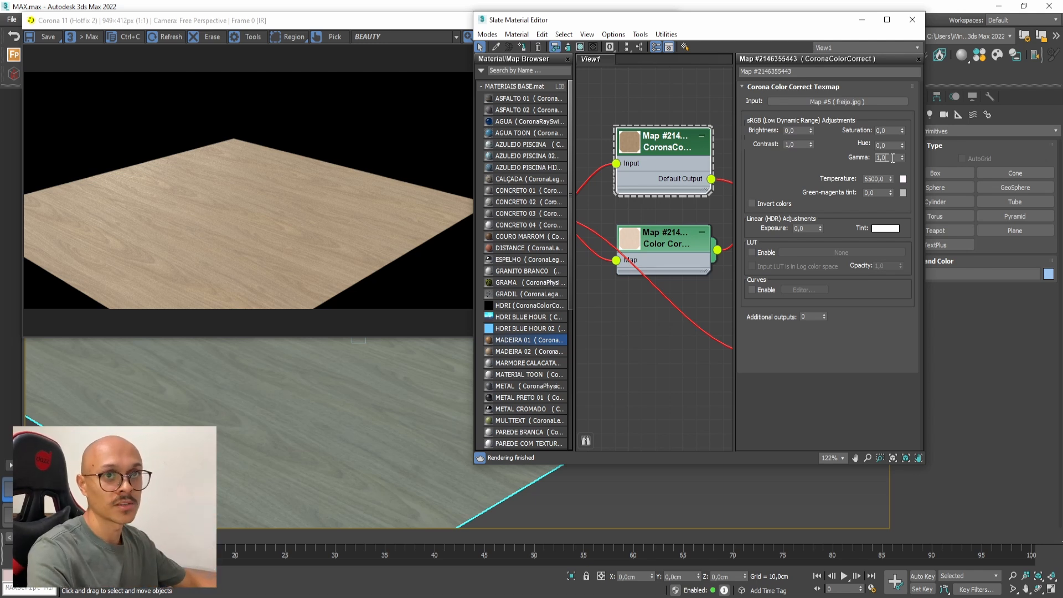
text(0,7)
key(Return)
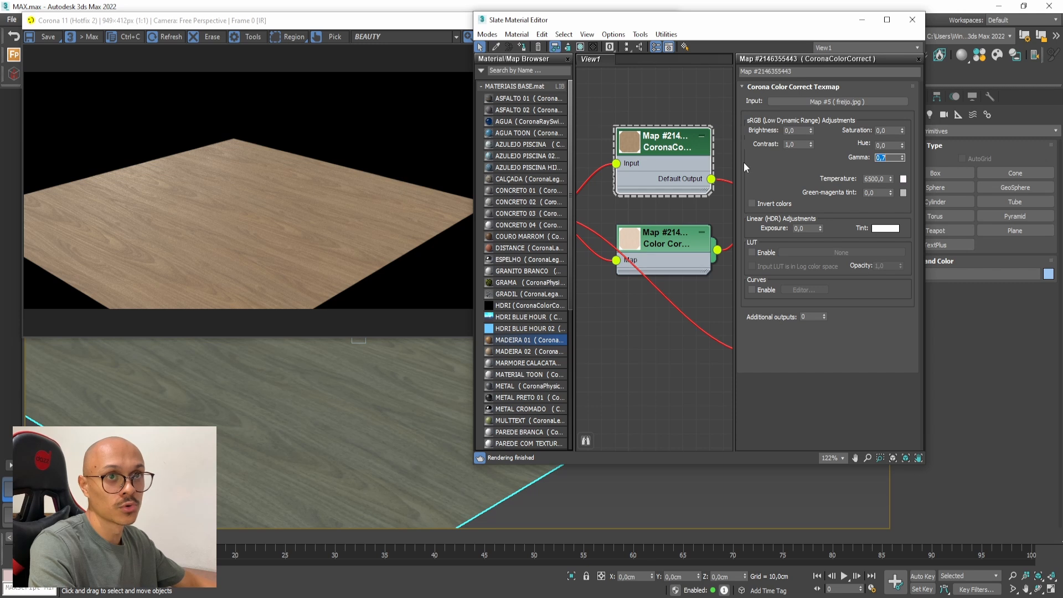
double_click(797, 131)
text(0,1)
key(Return)
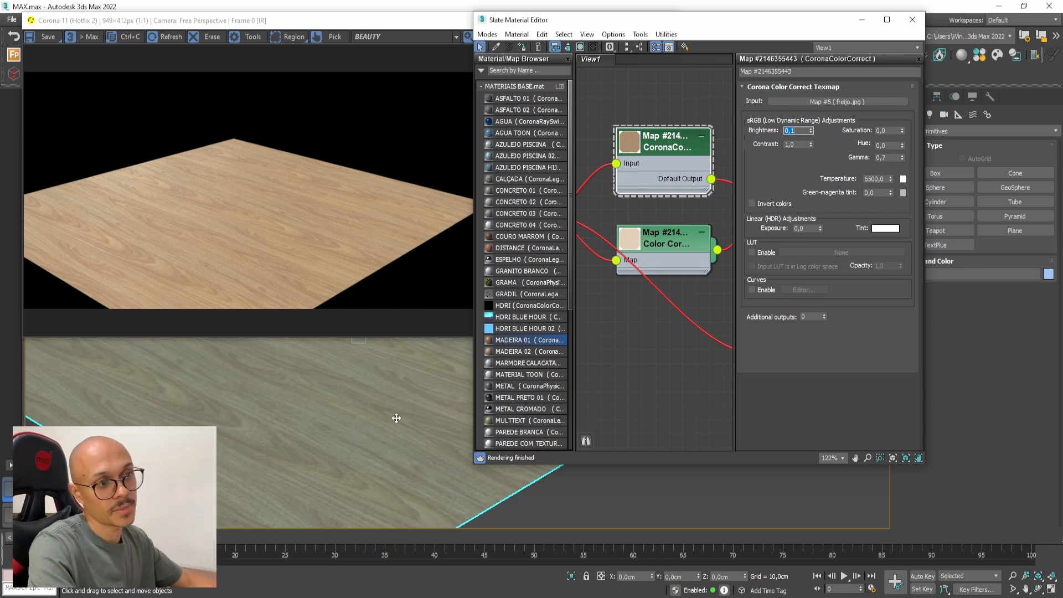
Step: Set the CoronaColorCorrect saturation to 0.2
mouse_move(397, 417)
alt+middle_down()
mouse_move(387, 411)
mouse_move(401, 420)
alt+middle_up()
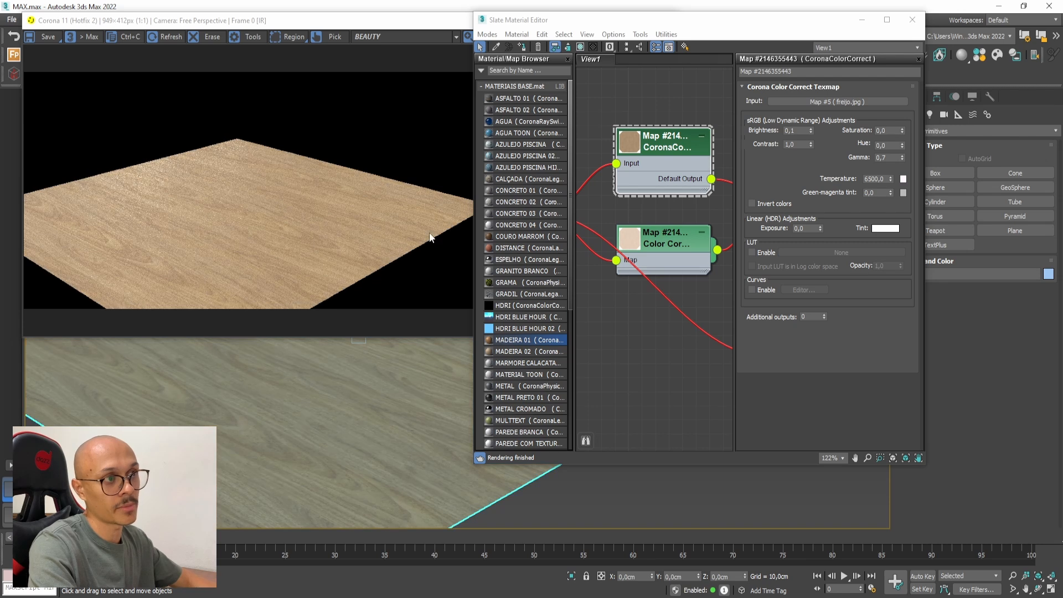
double_click(892, 130)
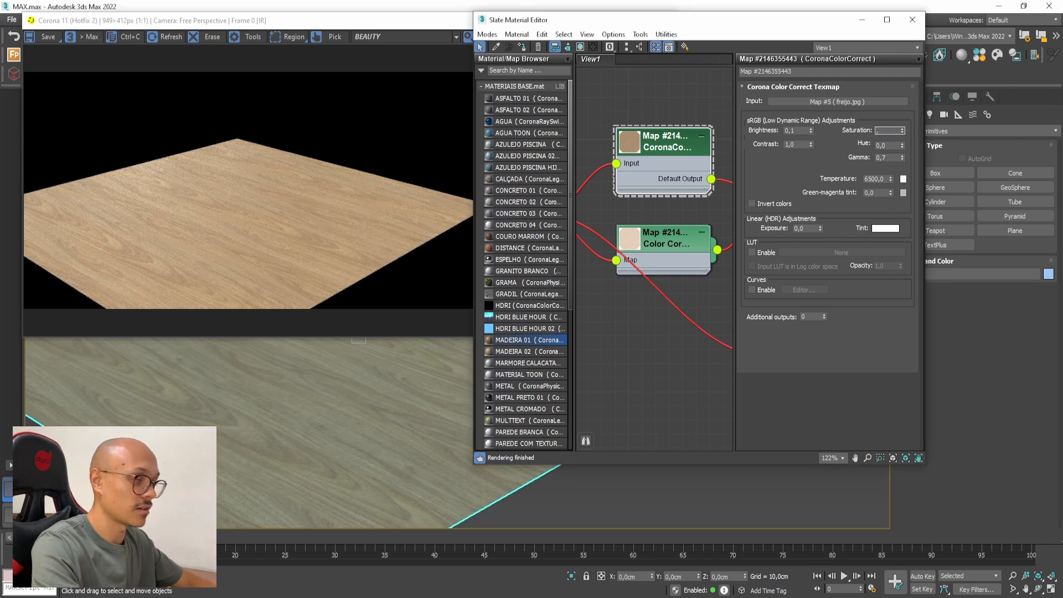
text(0,2)
key(Return)
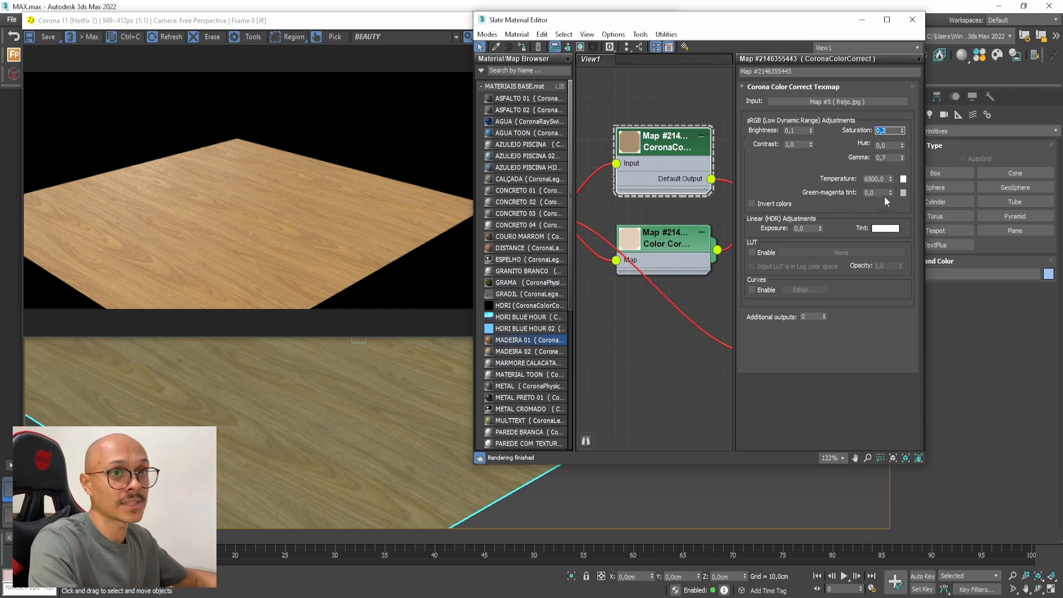
Step: Try hue values of 10, 5, -5 and -10, then reset the hue to 0
double_click(888, 146)
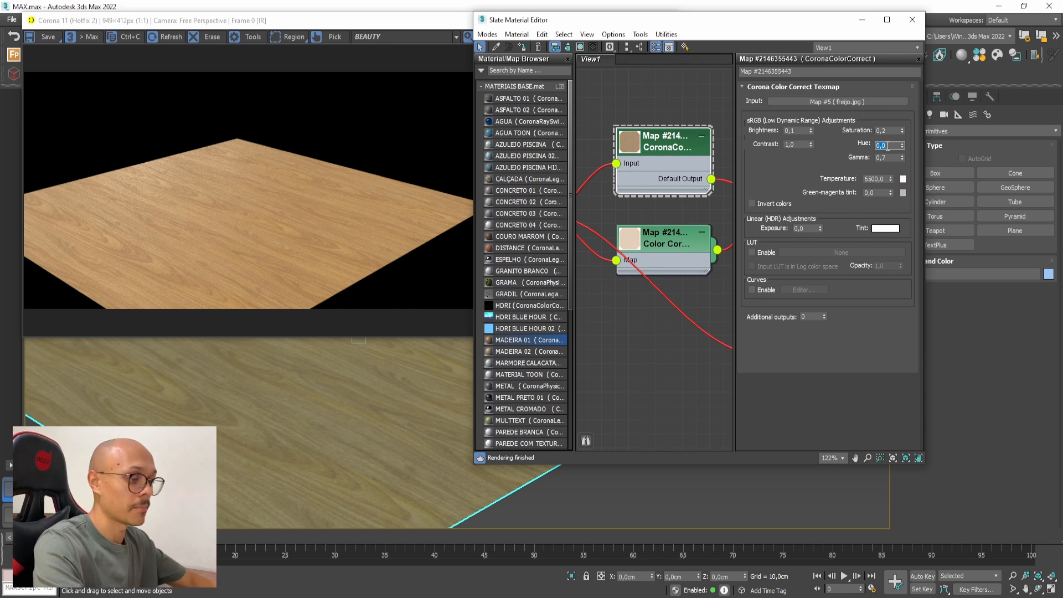
text(10)
key(Return)
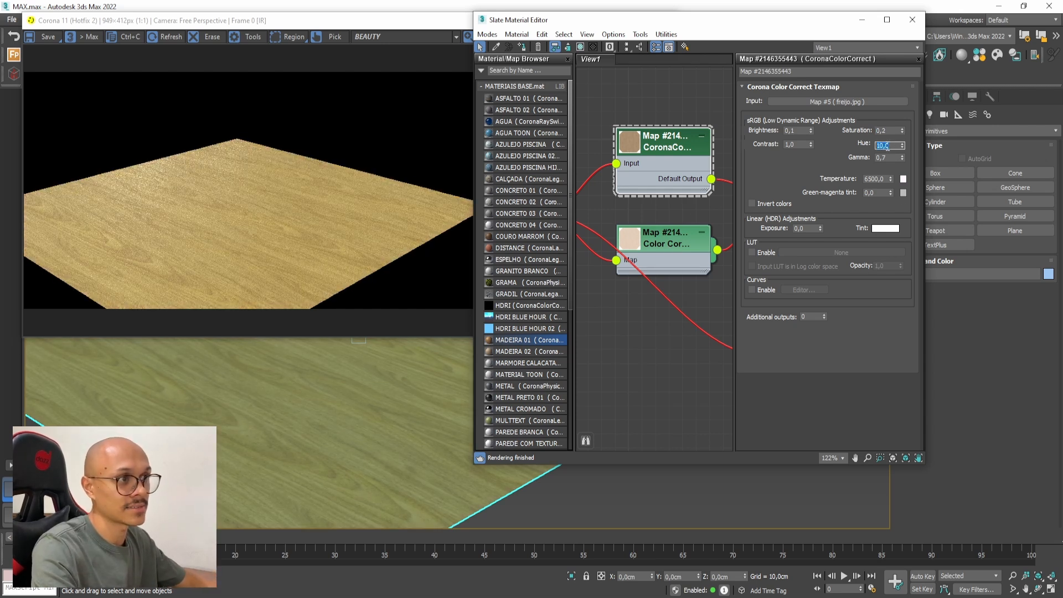
text(5)
key(Return)
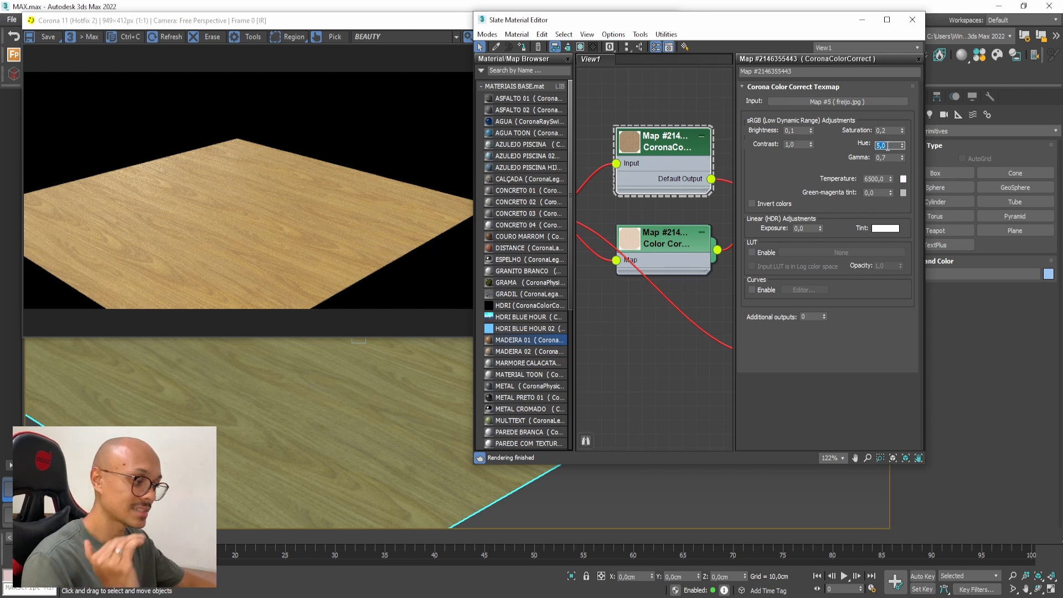
text(-5)
key(Return)
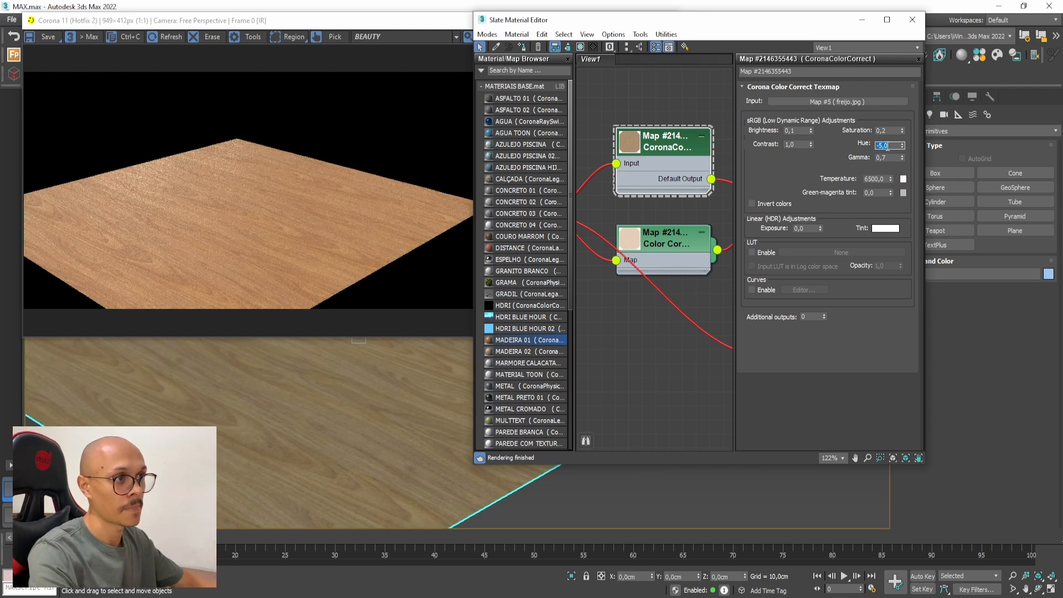
text(-10)
key(Return)
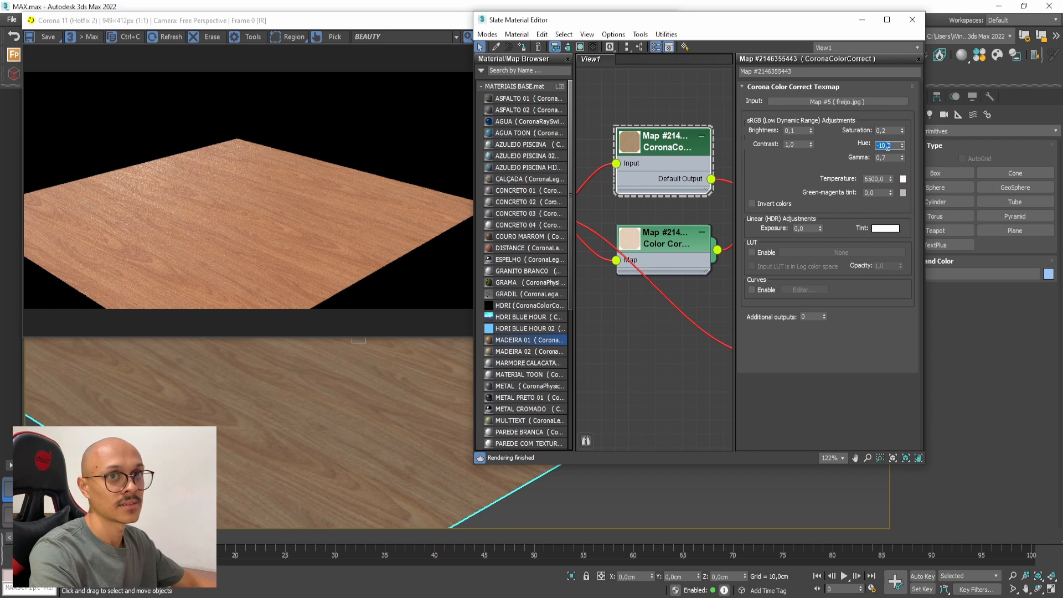
text(0)
key(Return)
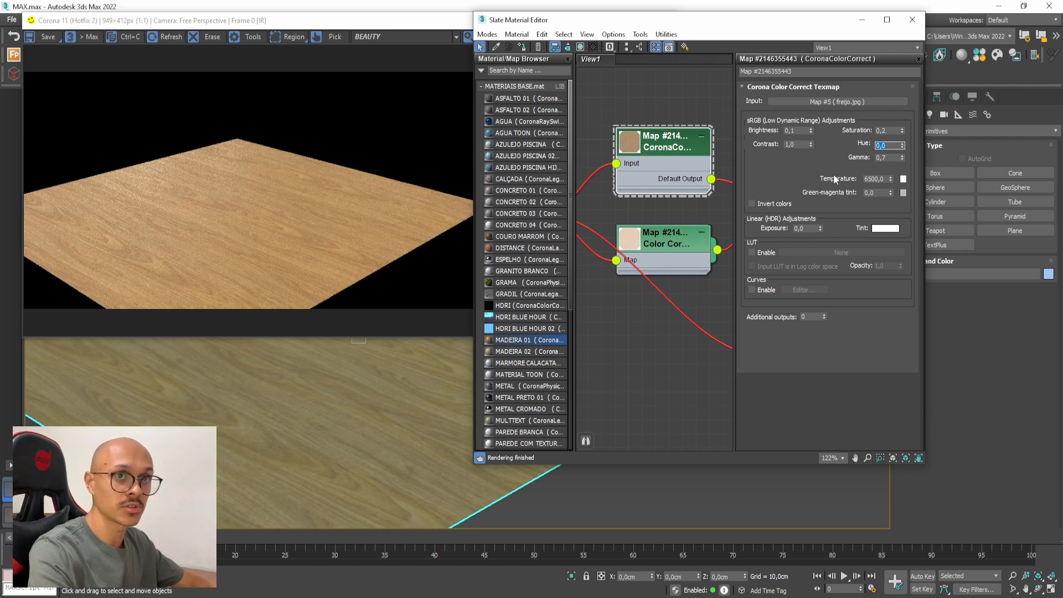
Step: Try a temperature of 9500, then return it to 6500
double_click(874, 179)
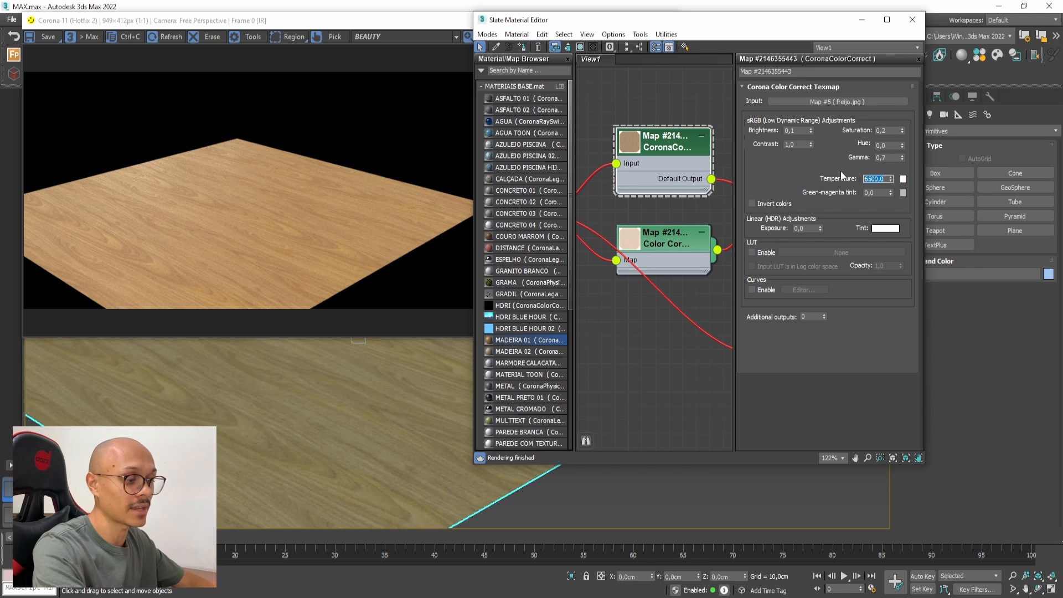
text(9500)
key(Return)
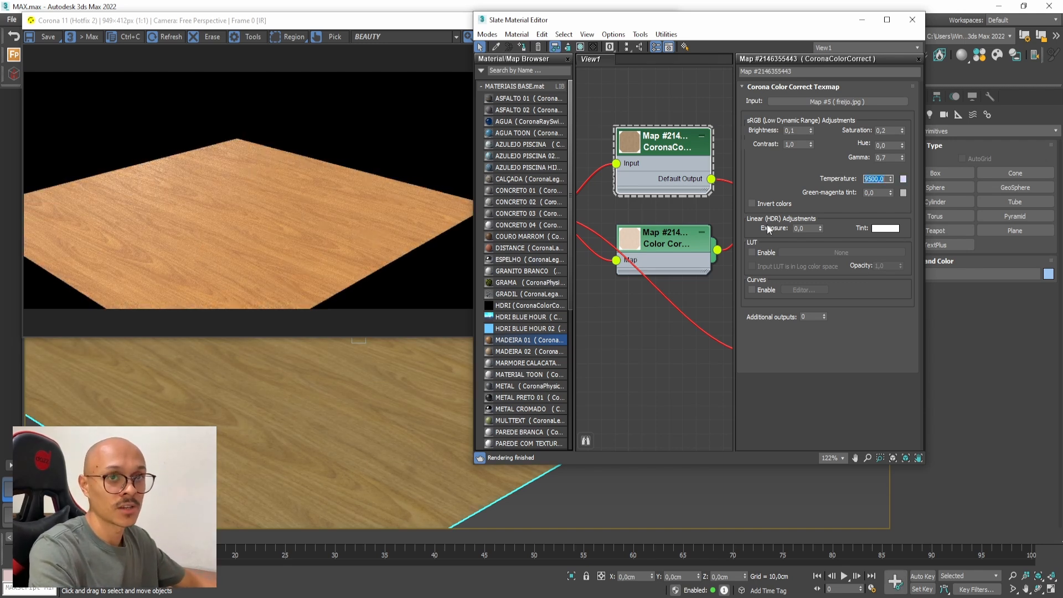
text(6500)
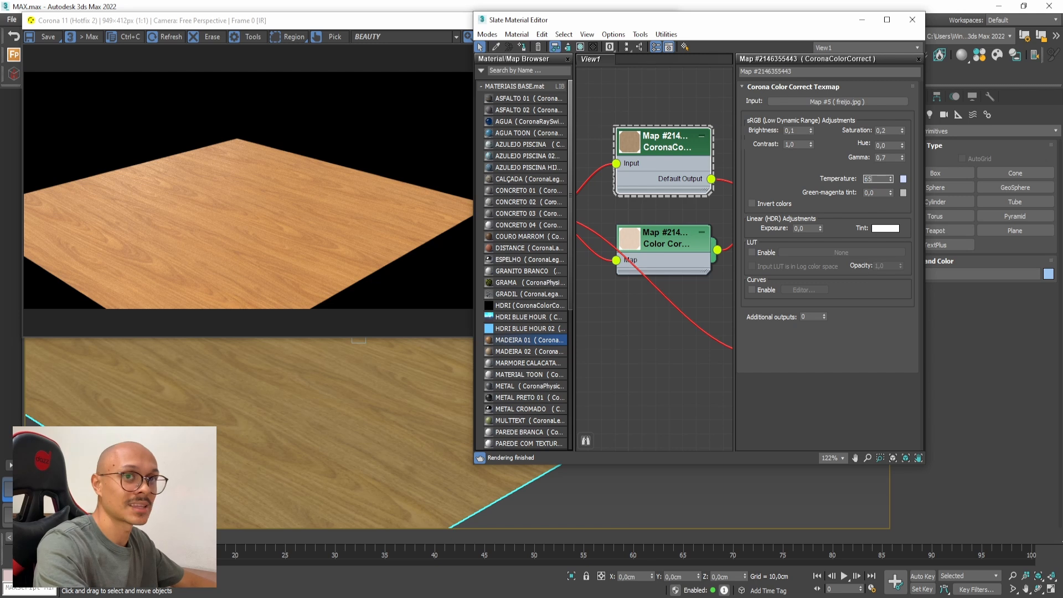
key(Return)
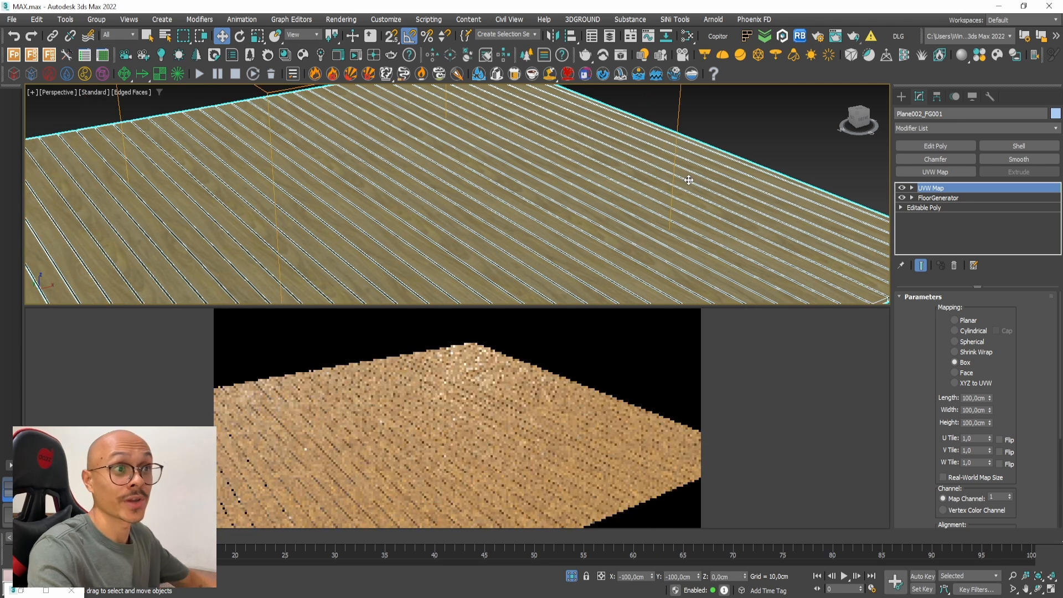
Step: Select the floor generator plane and open the Slate Material Editor
middle_drag(659, 159, 673, 148)
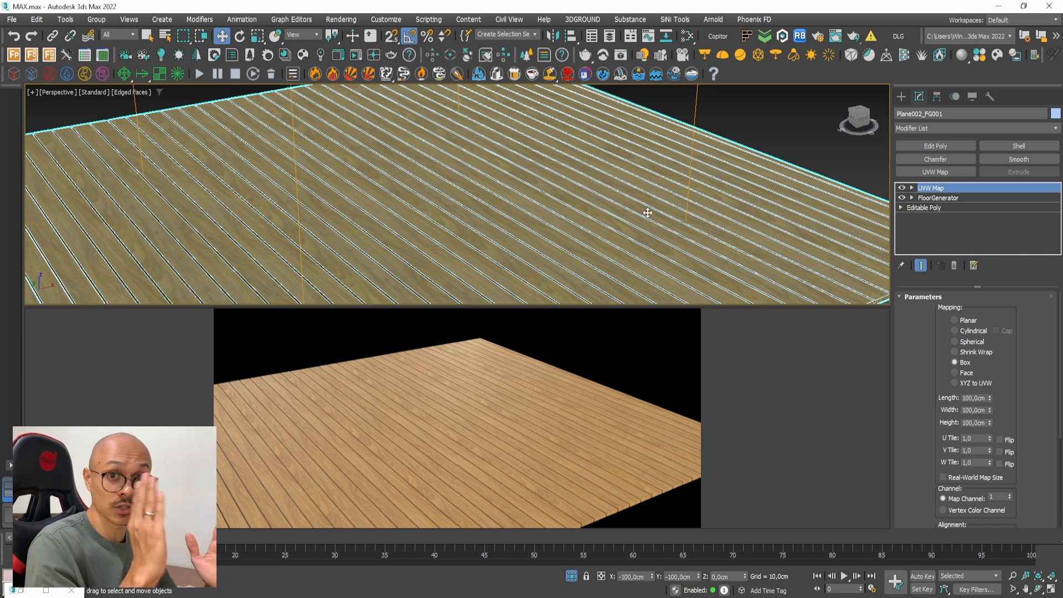
click(775, 109)
key(m)
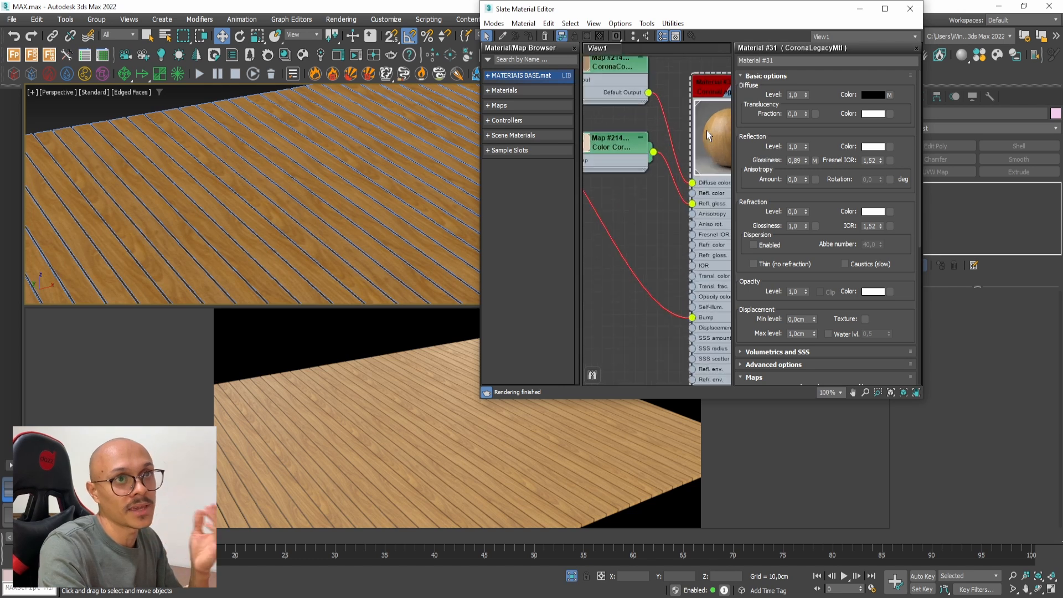
Step: Add a CoronaMultiMap node to the material graph
scroll(299, 222, up, 3)
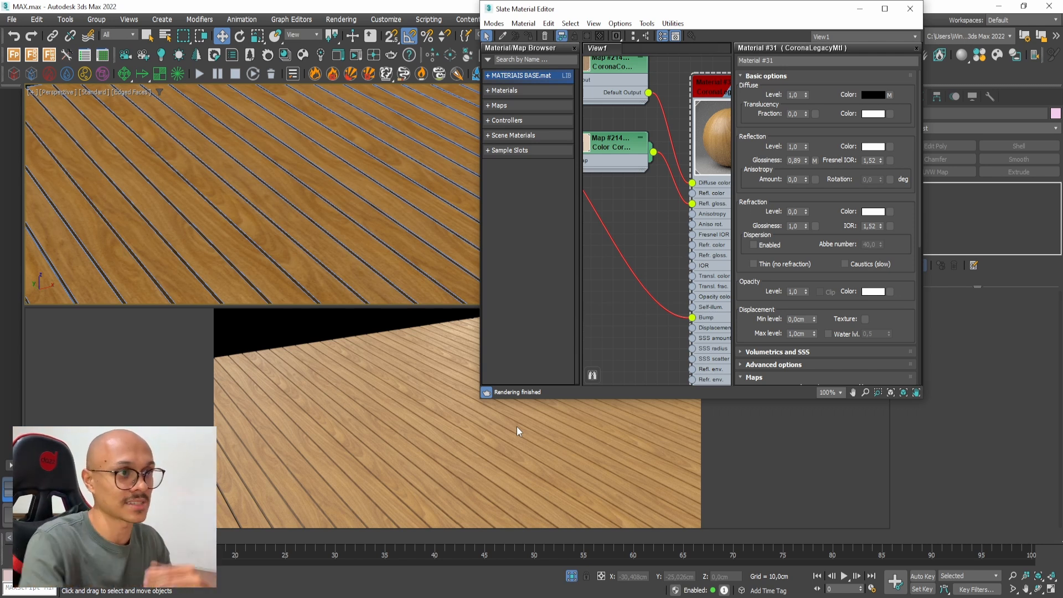
middle_drag(661, 69, 682, 94)
scroll(682, 93, down, 2)
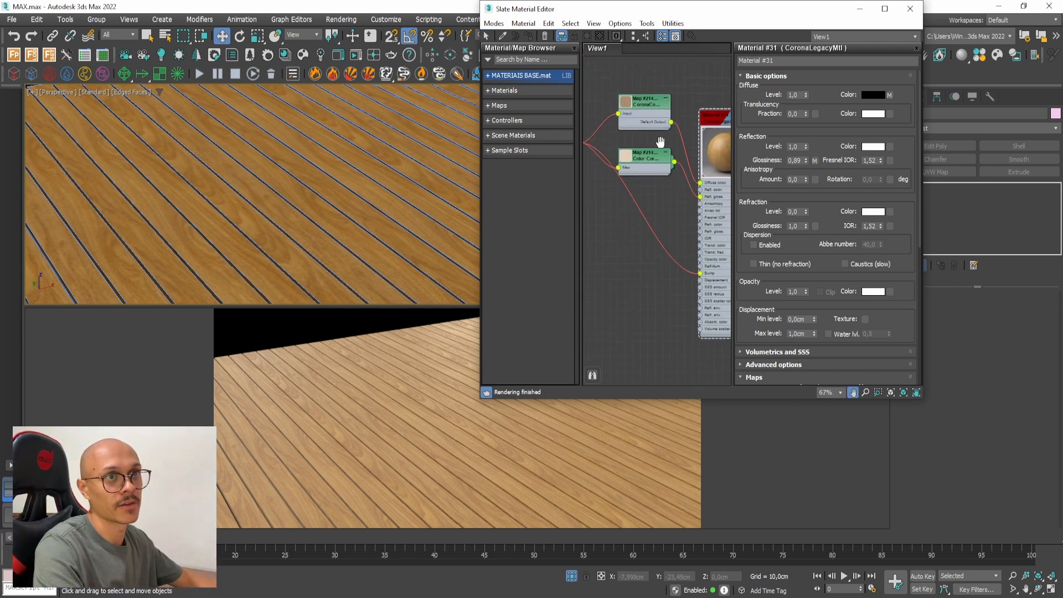
right_click(618, 128)
mouse_move(644, 168)
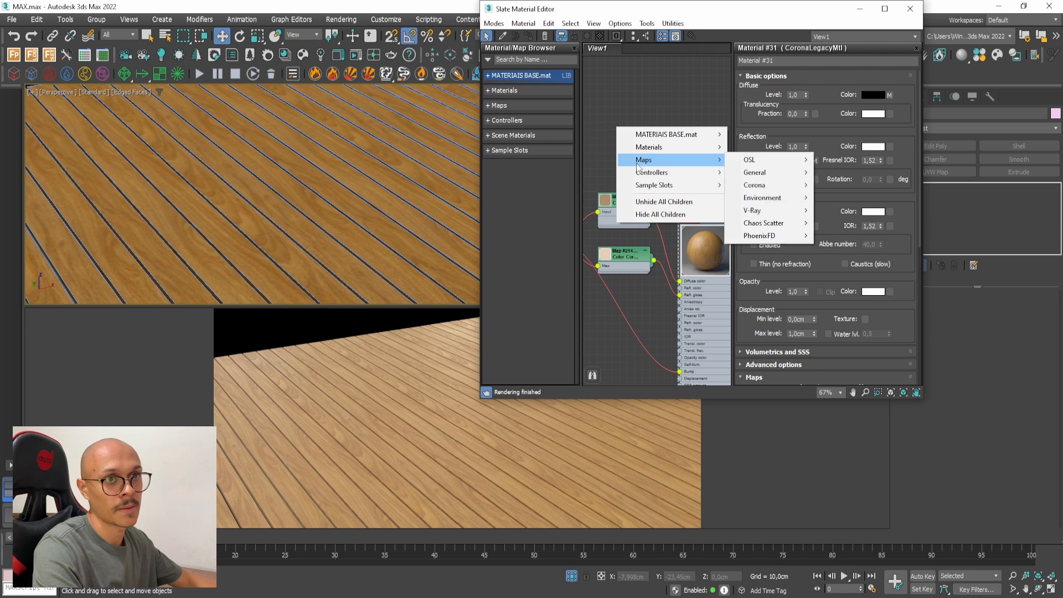
mouse_move(773, 188)
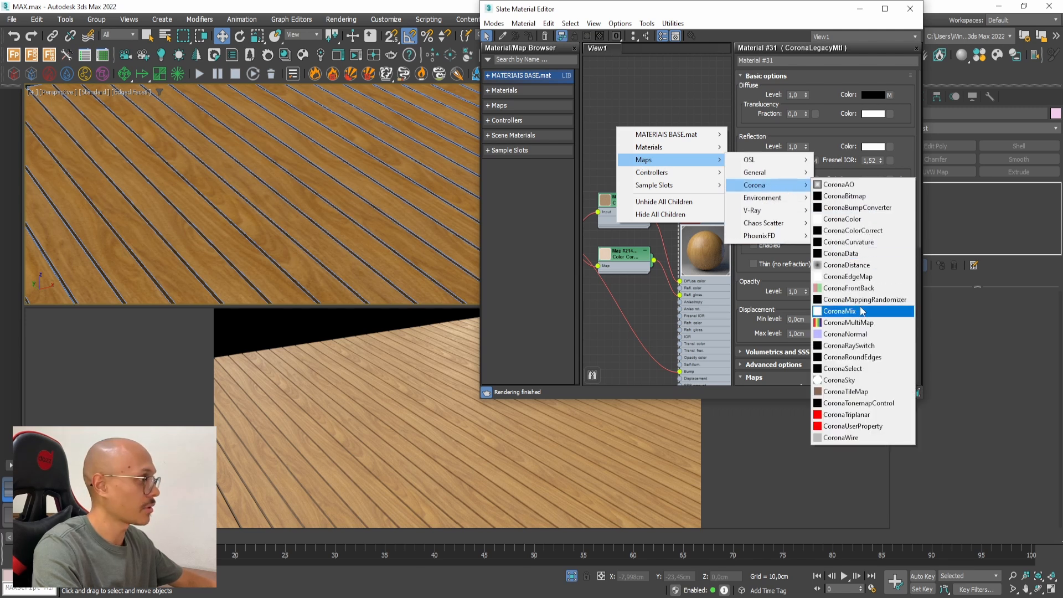
click(846, 322)
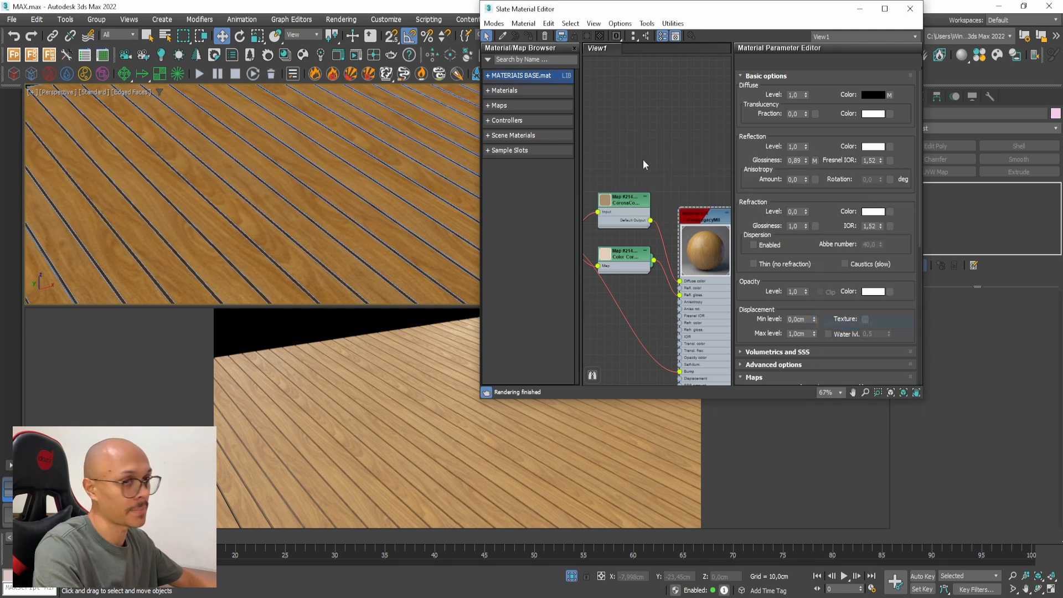
Step: Connect the wood bitmap to all six color slots of the CoronaMultiMap and wire the multimap into the material chain
scroll(654, 169, down, 2)
middle_drag(653, 170, 692, 157)
scroll(650, 169, up, 2)
drag(667, 186, 595, 180)
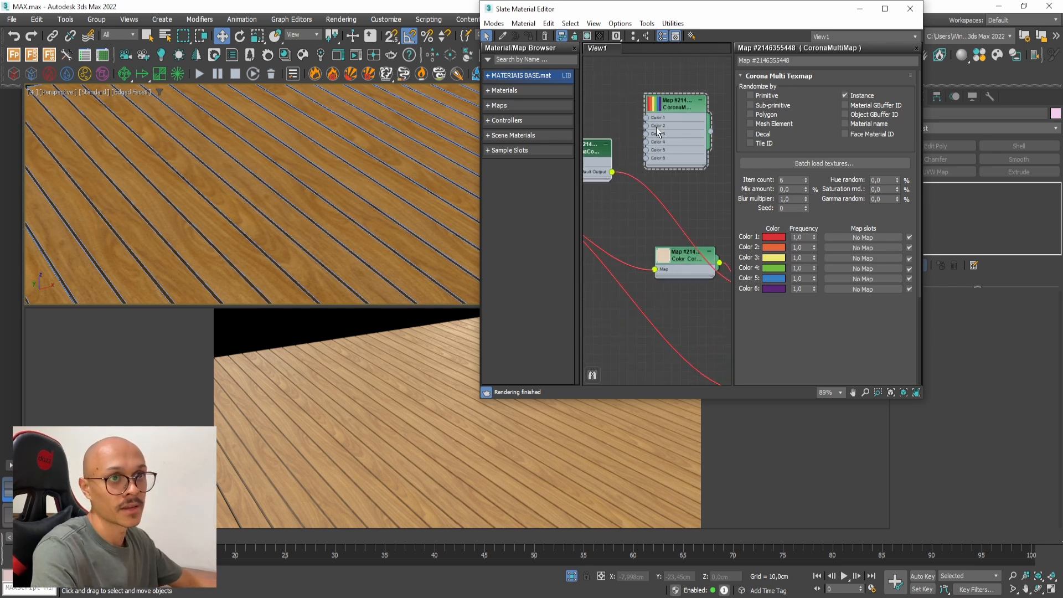
scroll(662, 114, up, 3)
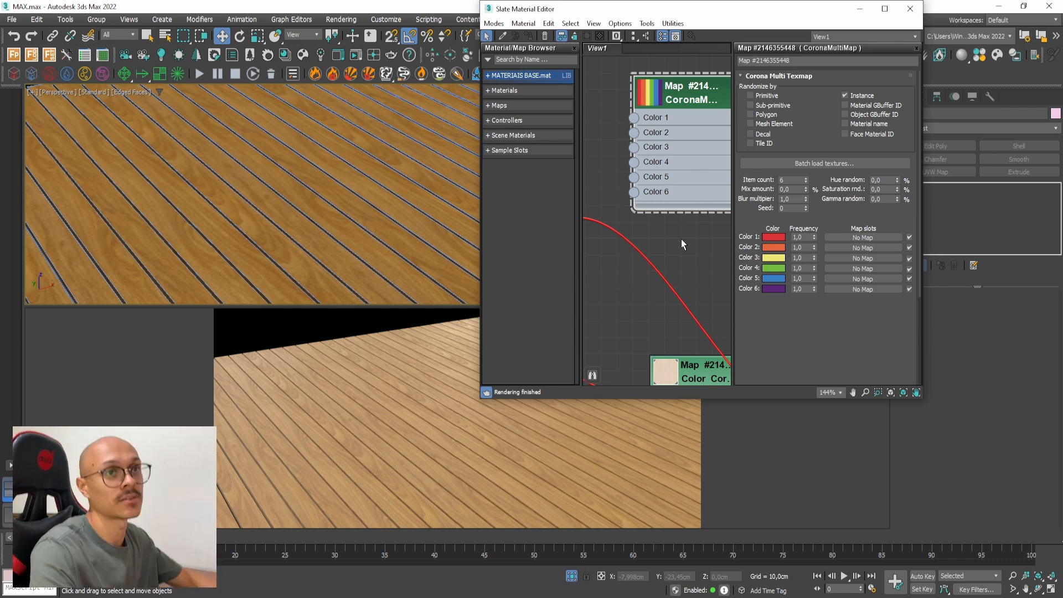
scroll(681, 172, down, 1)
scroll(644, 171, down, 2)
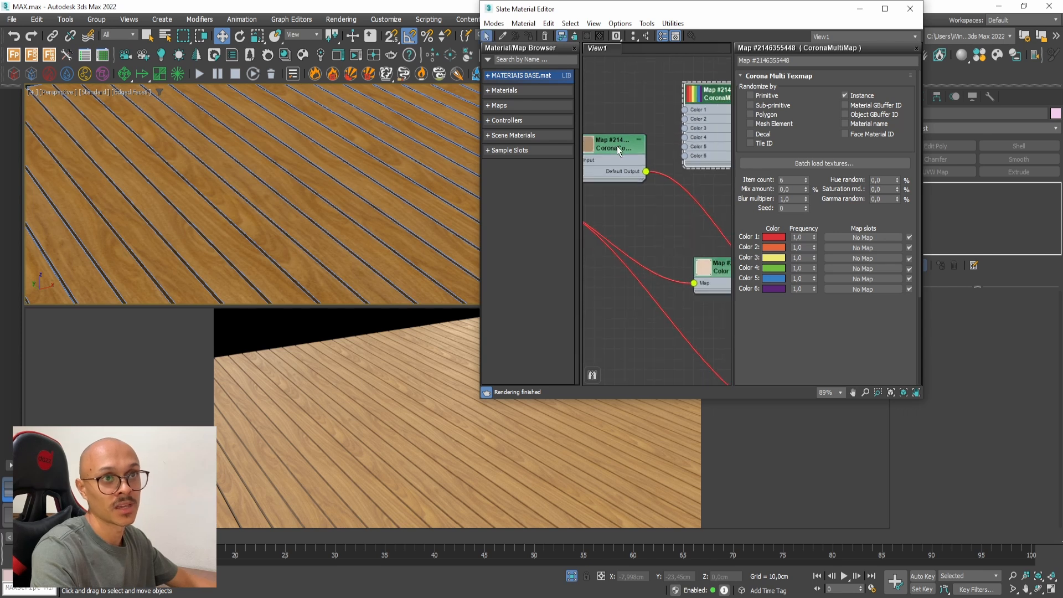
middle_drag(675, 147, 632, 150)
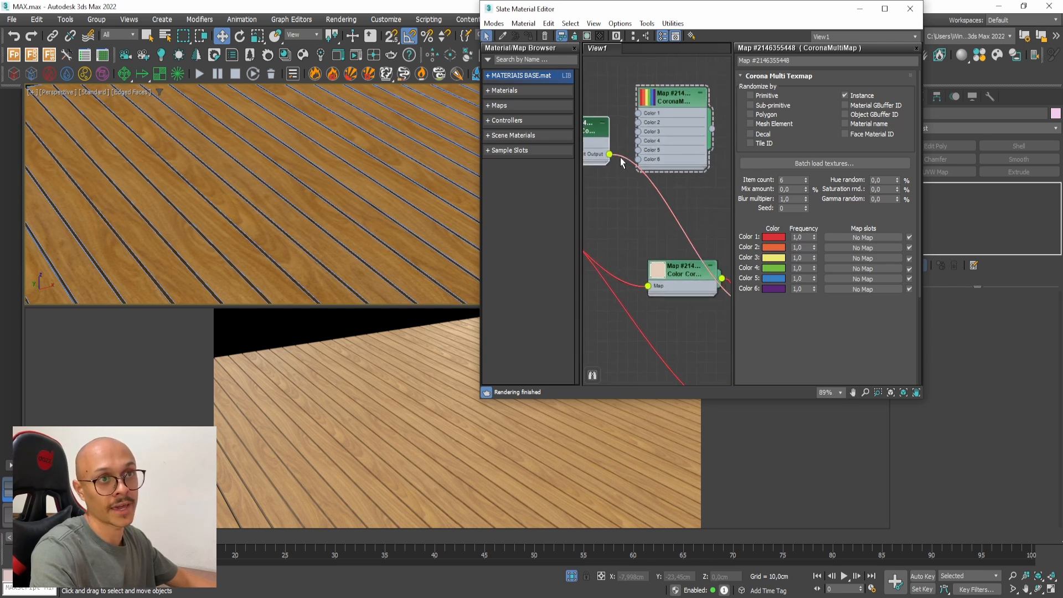
drag(604, 146, 638, 159)
scroll(696, 154, down, 3)
middle_drag(697, 154, 675, 119)
drag(646, 122, 646, 153)
middle_drag(651, 224, 663, 192)
drag(659, 187, 607, 201)
drag(659, 115, 615, 140)
middle_drag(644, 131, 638, 119)
scroll(641, 117, down, 3)
drag(637, 116, 689, 167)
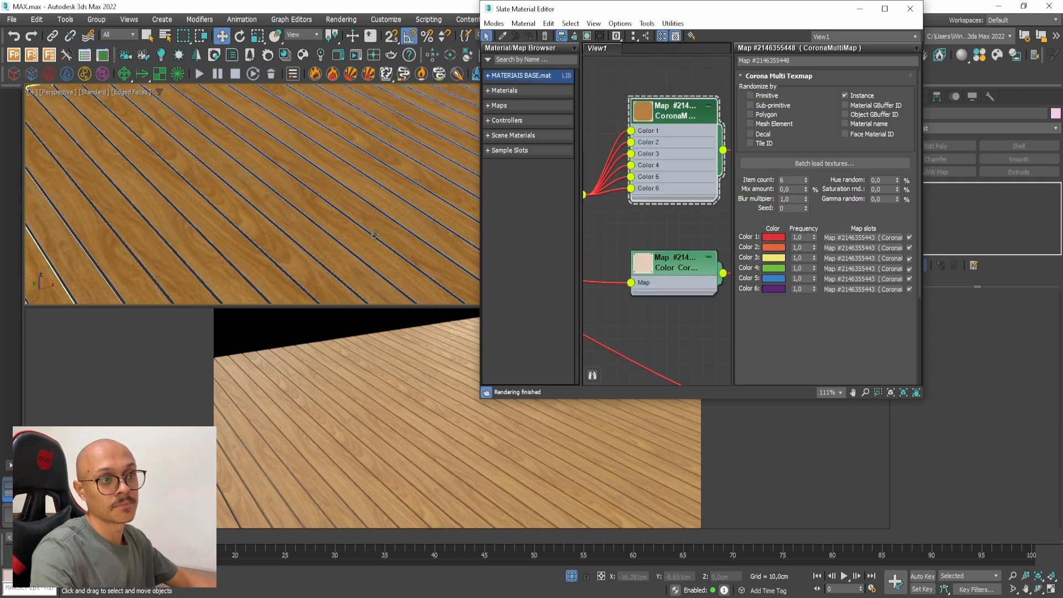
scroll(332, 205, down, 4)
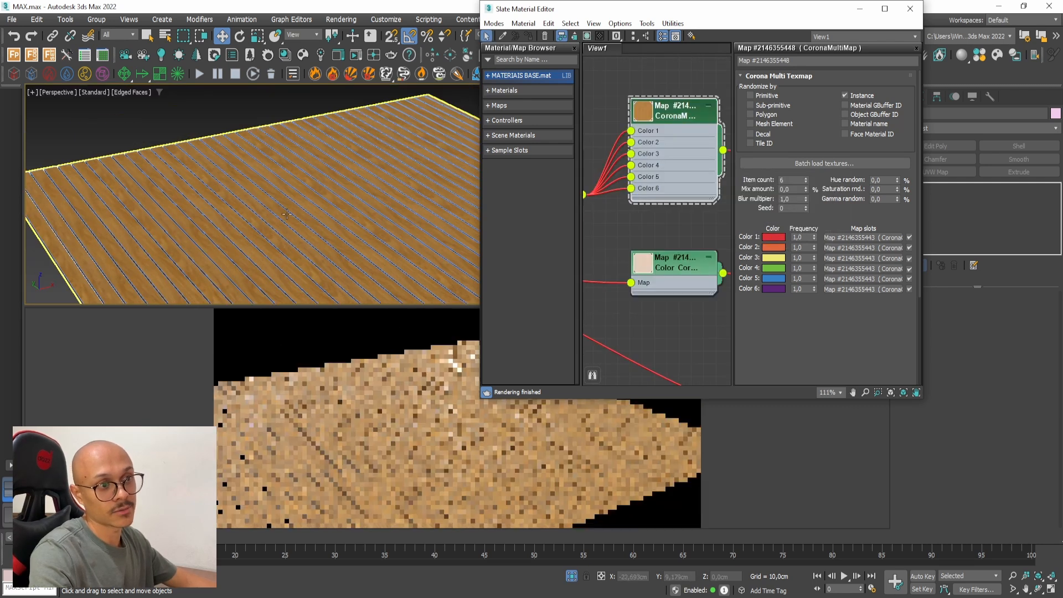
Step: Select the floor, restart the interactive render in the frame buffer and store the current render in its history
middle_drag(277, 183, 373, 225)
scroll(294, 199, up, 2)
click(310, 209)
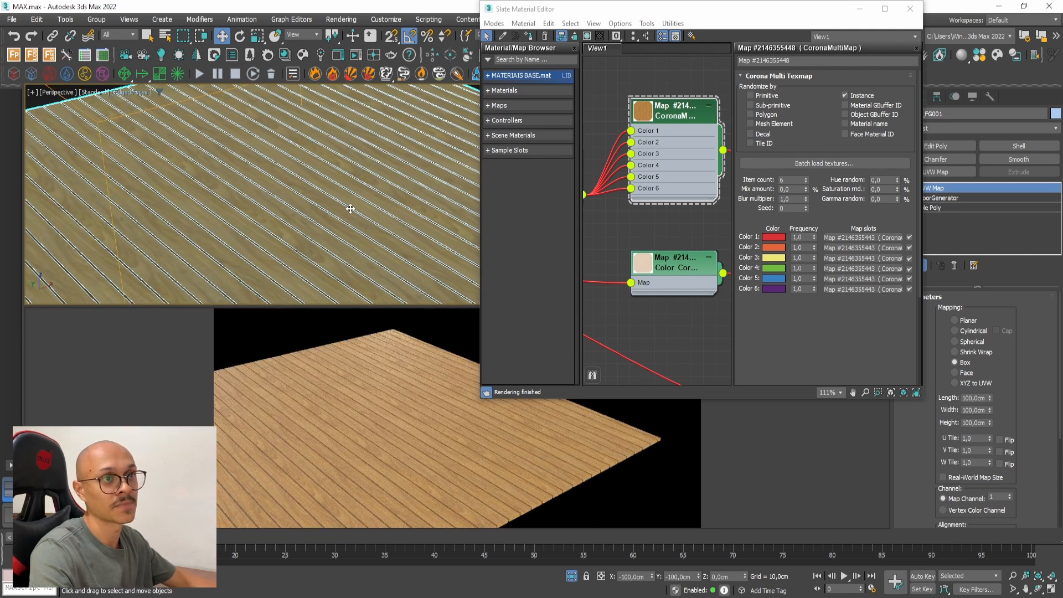
right_click(294, 378)
click(311, 420)
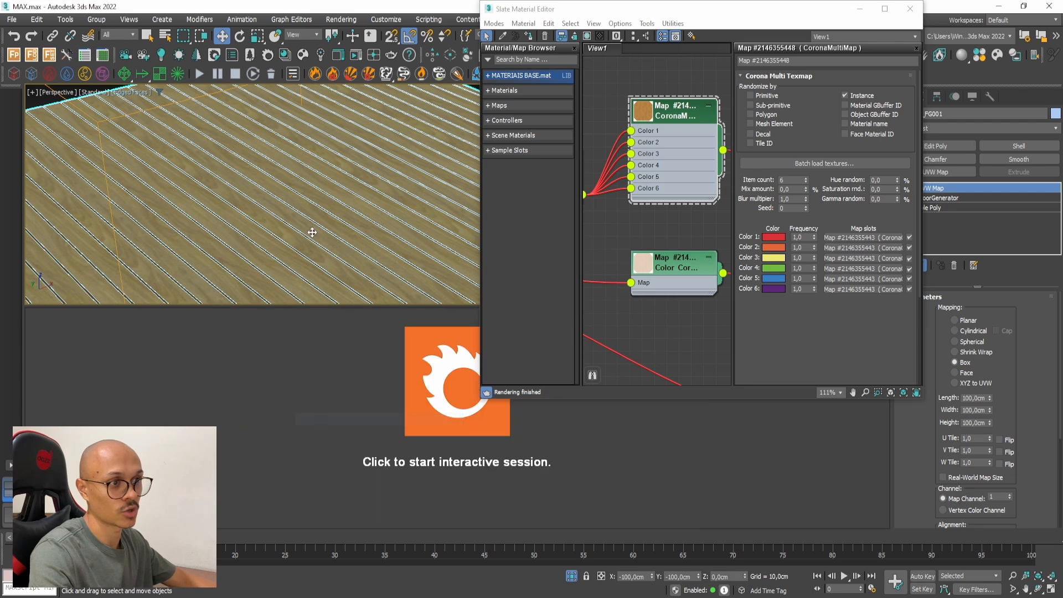
key(z)
key(alt+w)
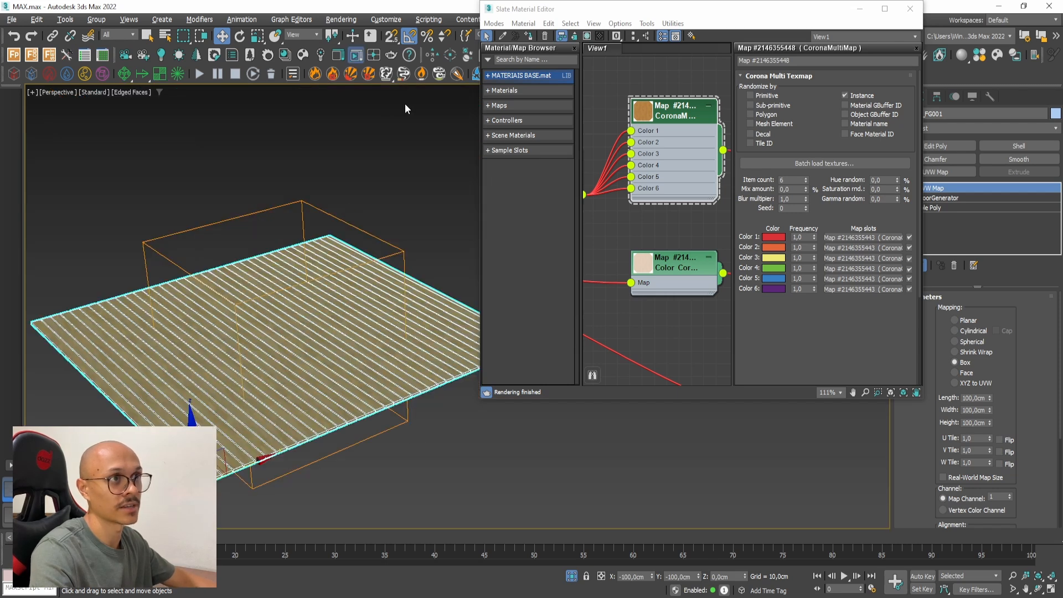
click(356, 54)
drag(722, 21, 841, 24)
alt+middle_drag(423, 401, 572, 441)
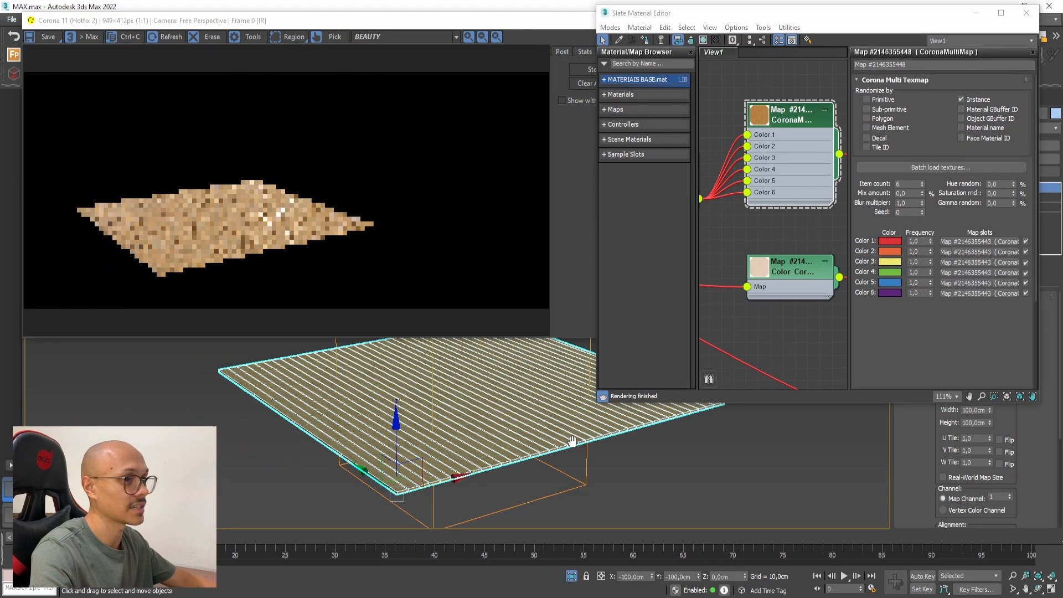
scroll(554, 421, up, 5)
click(463, 23)
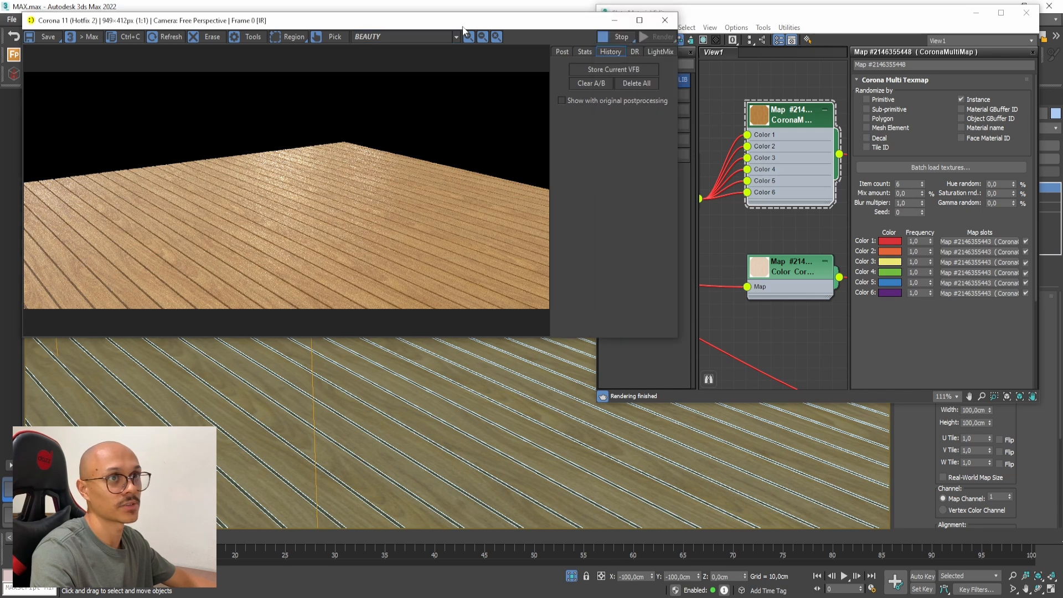
click(616, 72)
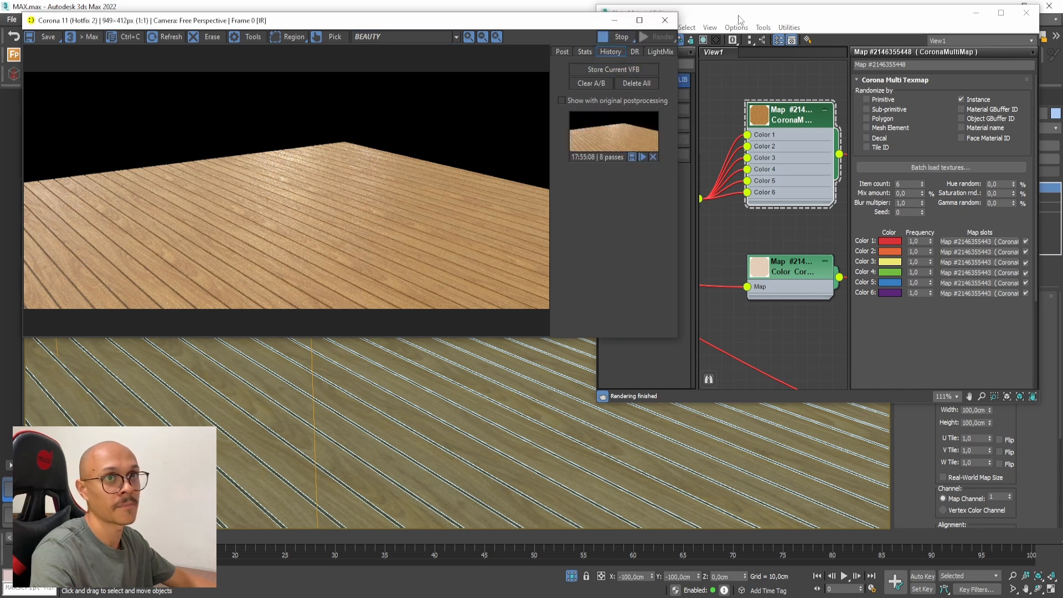
Step: Set the CoronaMultiMap to randomize by mesh element
drag(738, 15, 634, 25)
scroll(659, 142, down, 3)
middle_drag(659, 141, 660, 113)
scroll(660, 113, up, 3)
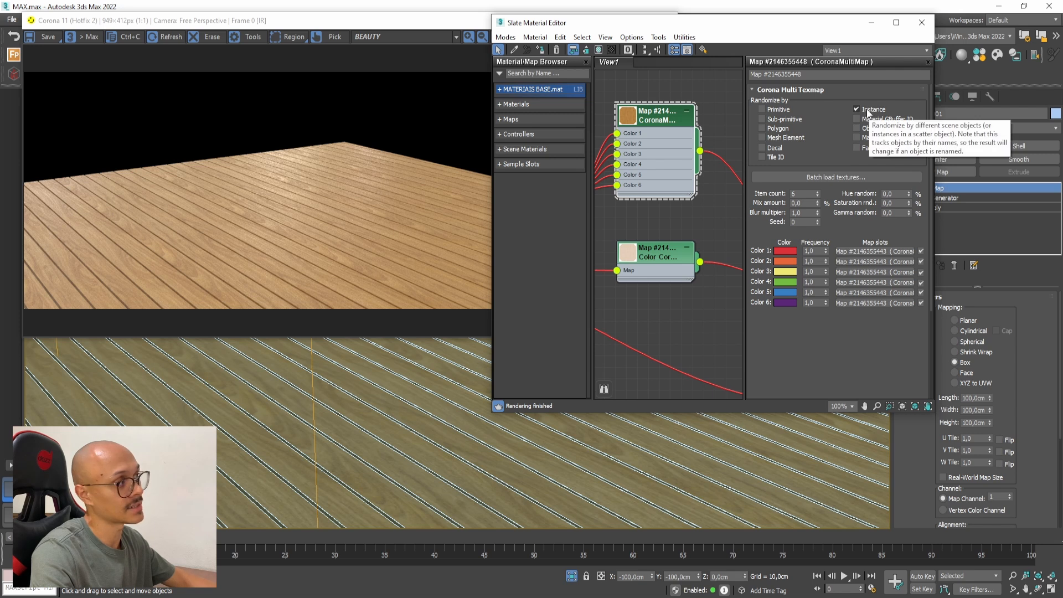
click(782, 135)
drag(709, 28, 682, 23)
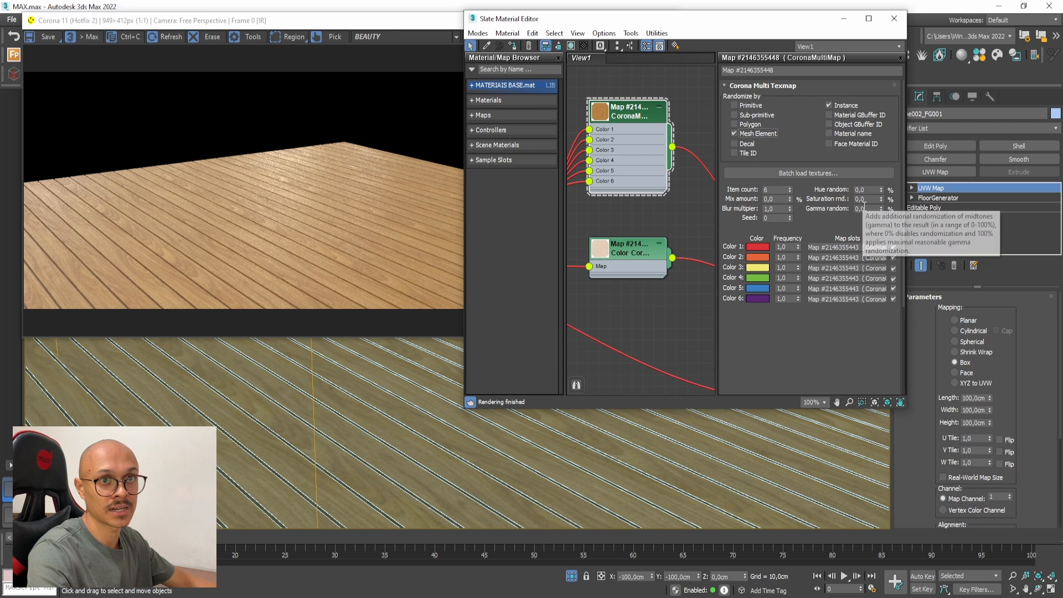
Step: Set the multimap's gamma randomization to 1, then to 3
double_click(867, 209)
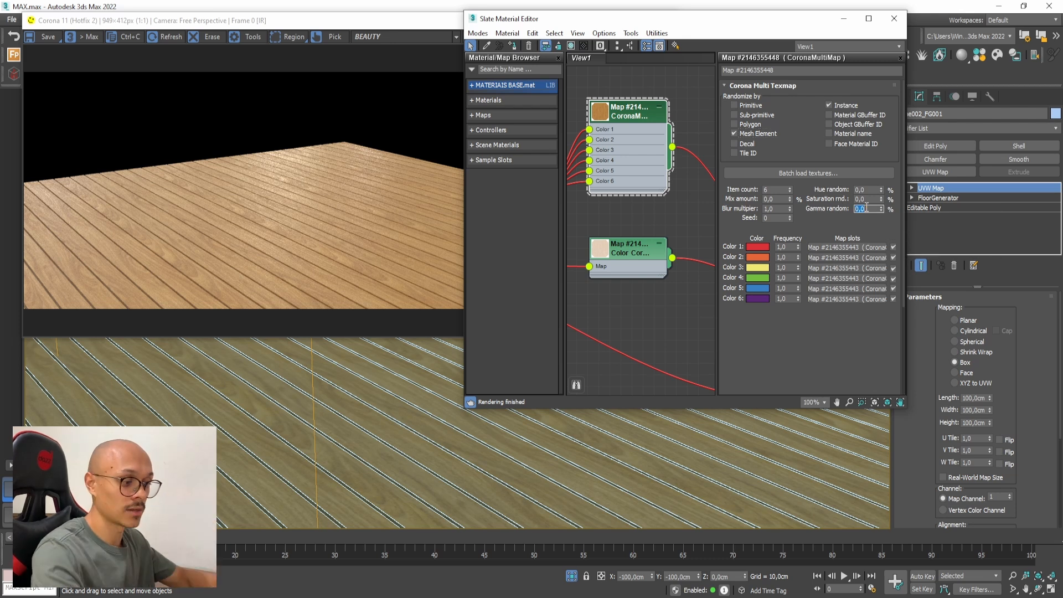
text(1)
key(Return)
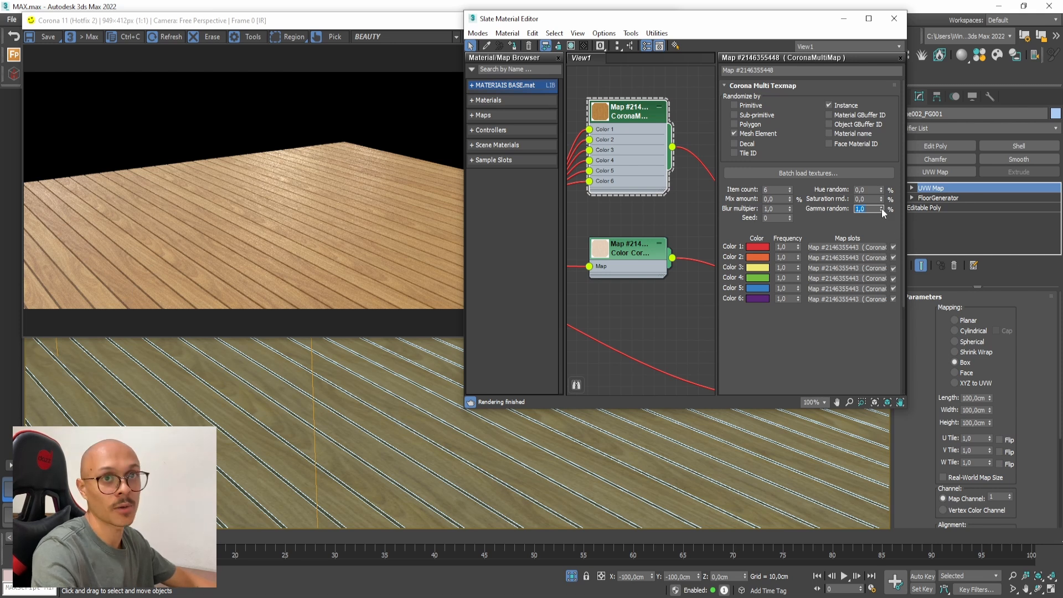
text(3)
key(Return)
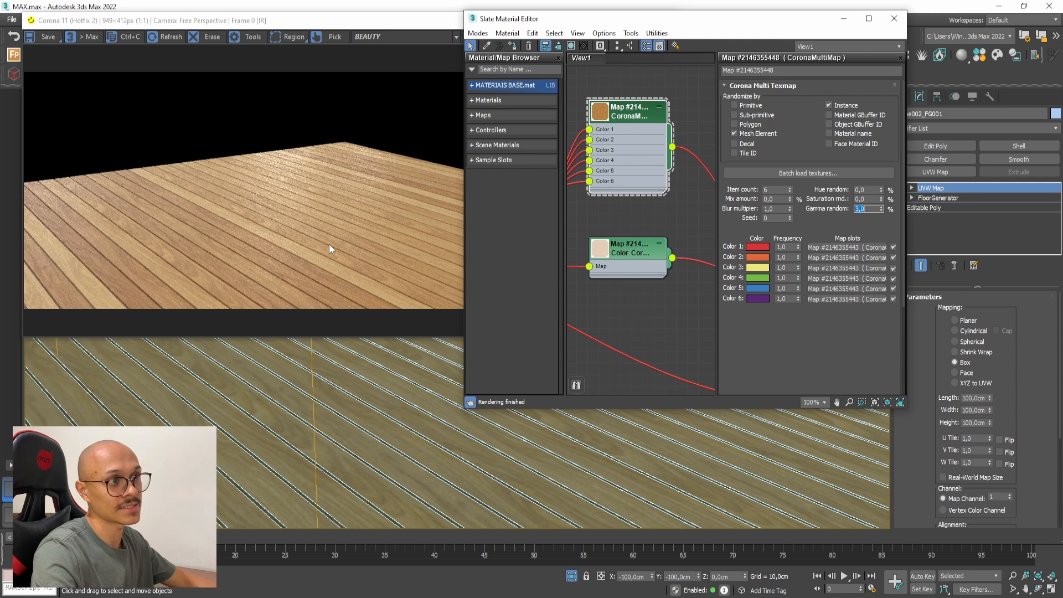
Step: Compare the current render with the stored history render using the A/B split slider
click(417, 159)
click(584, 142)
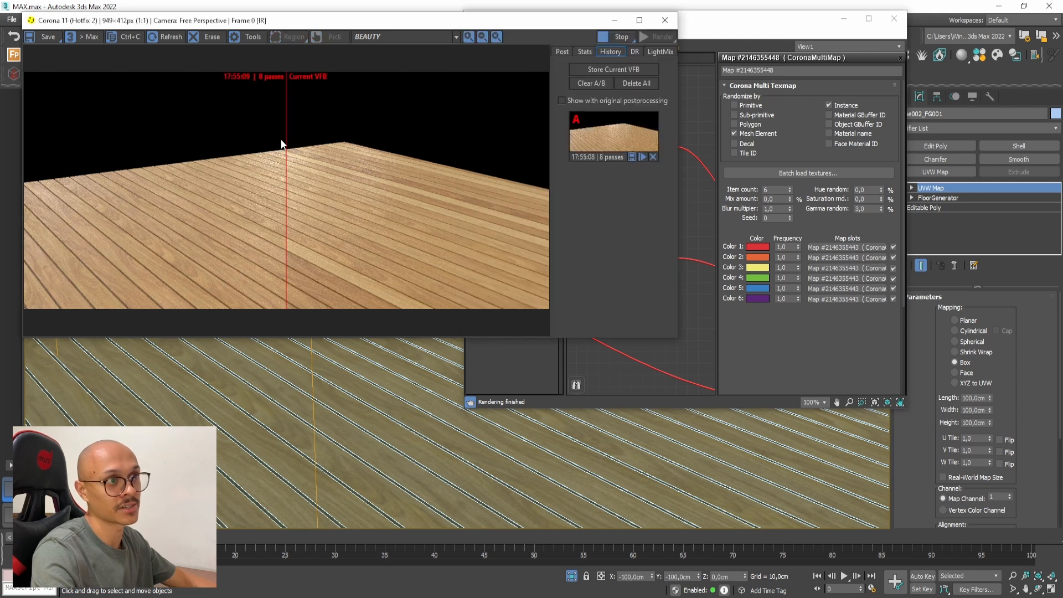
drag(281, 144, 59, 136)
Step: Set the multimap's gamma randomization to 5
double_click(874, 209)
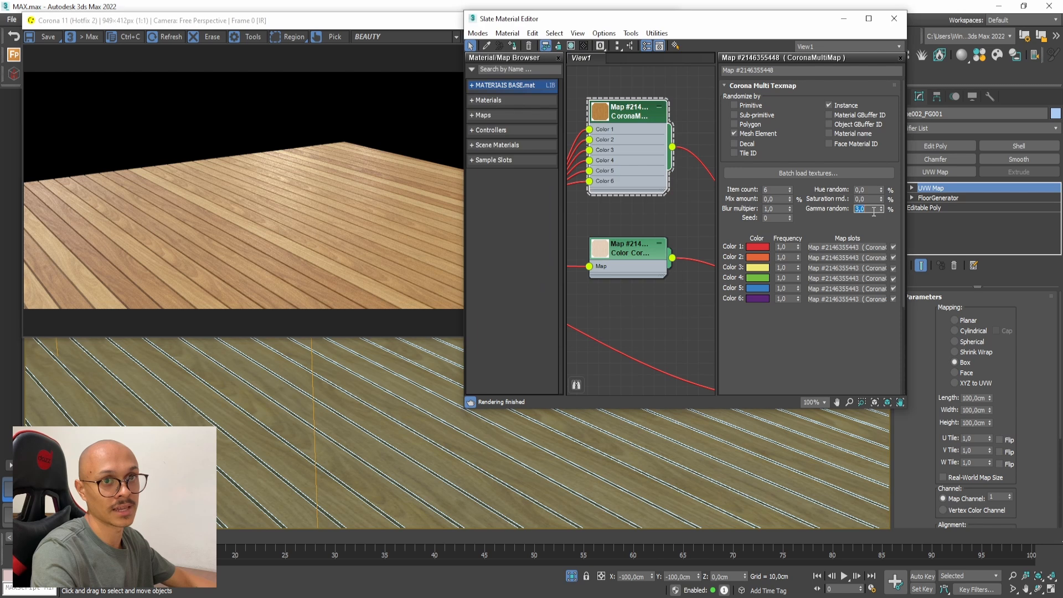
text(5)
key(Return)
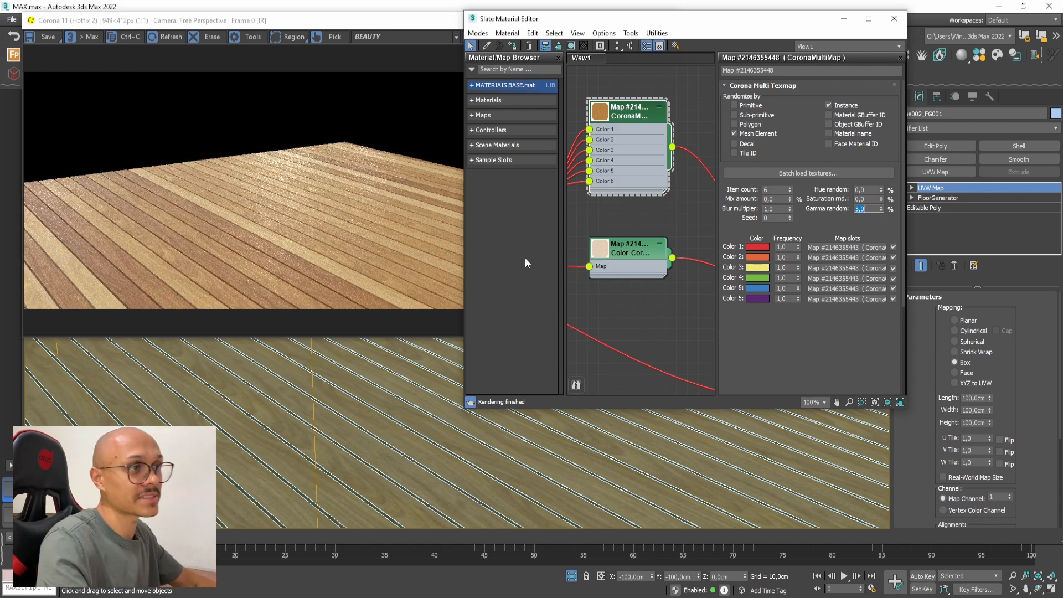
Step: Examine the tile floor's modifier stack and compare its render against the stored history version
click(307, 446)
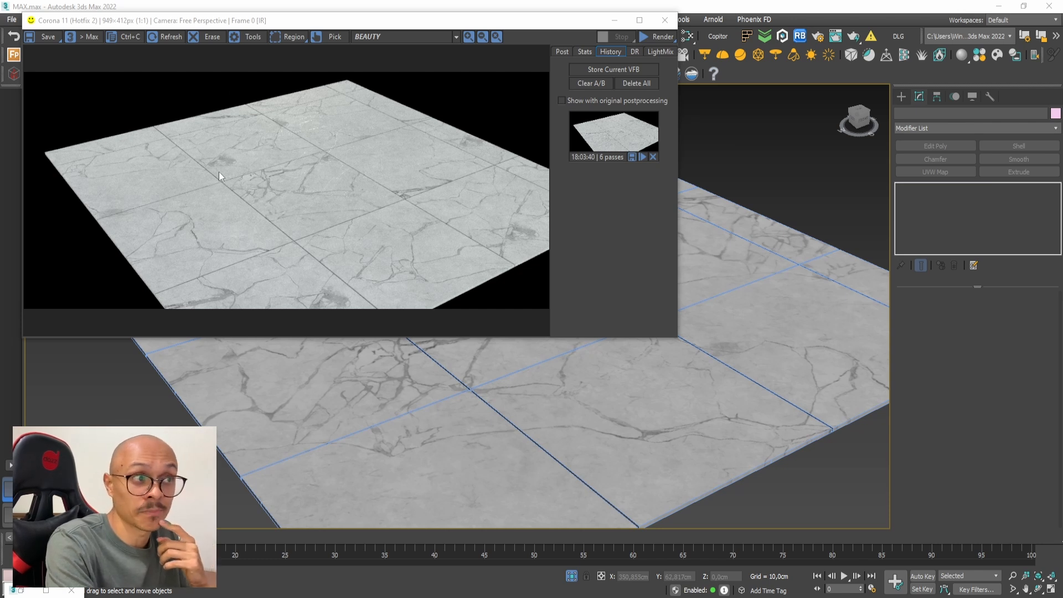
click(469, 419)
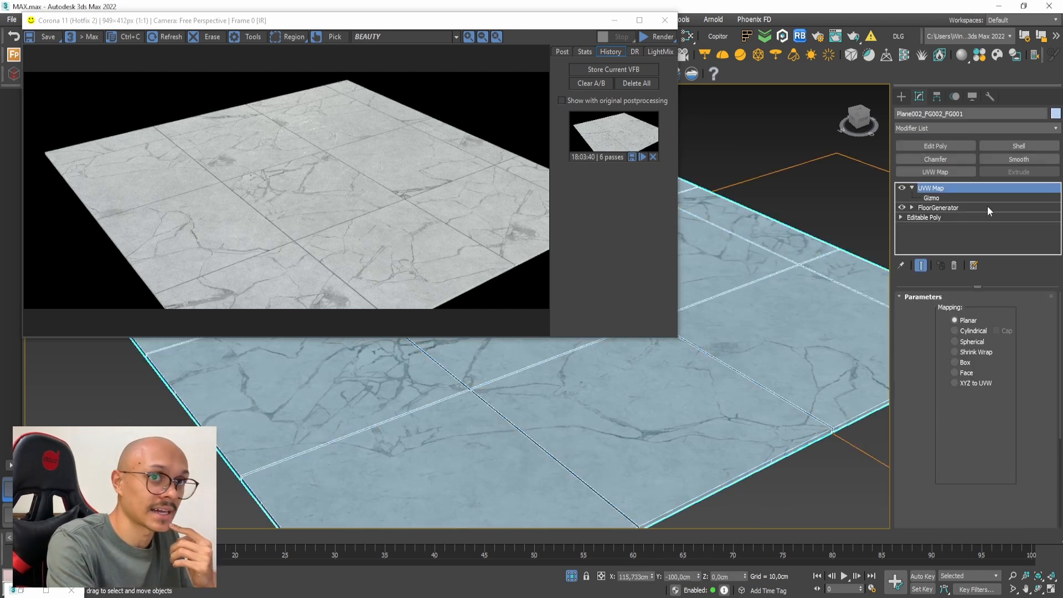
click(946, 207)
click(808, 168)
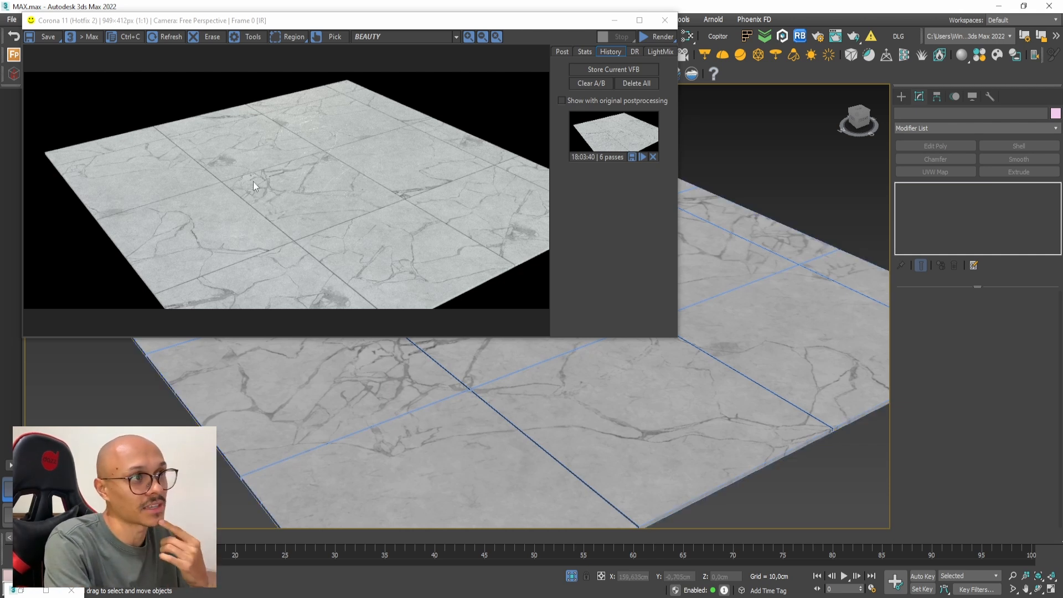
click(602, 139)
drag(290, 283, 579, 287)
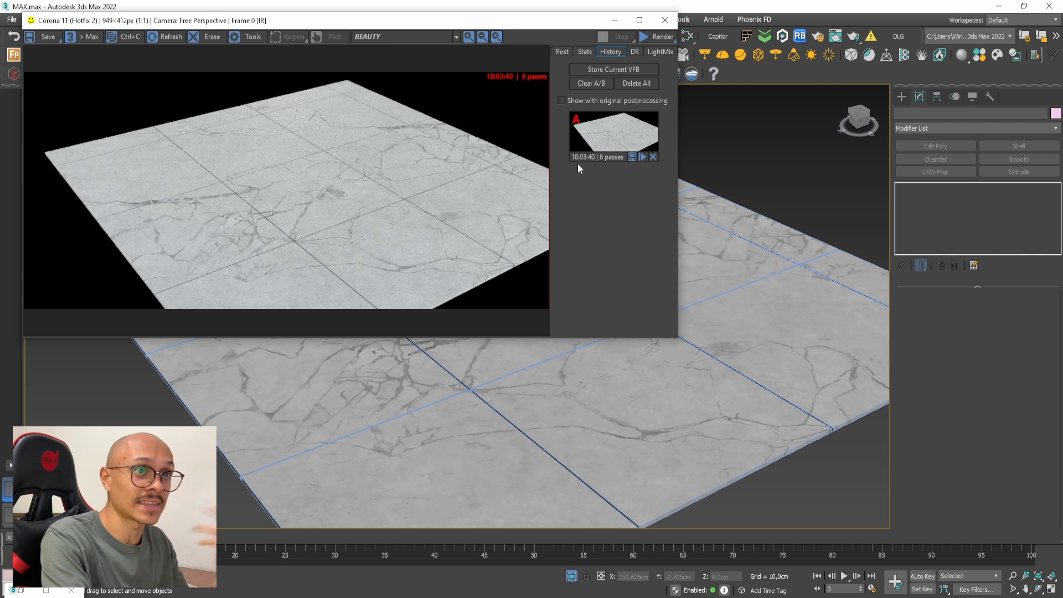
click(624, 135)
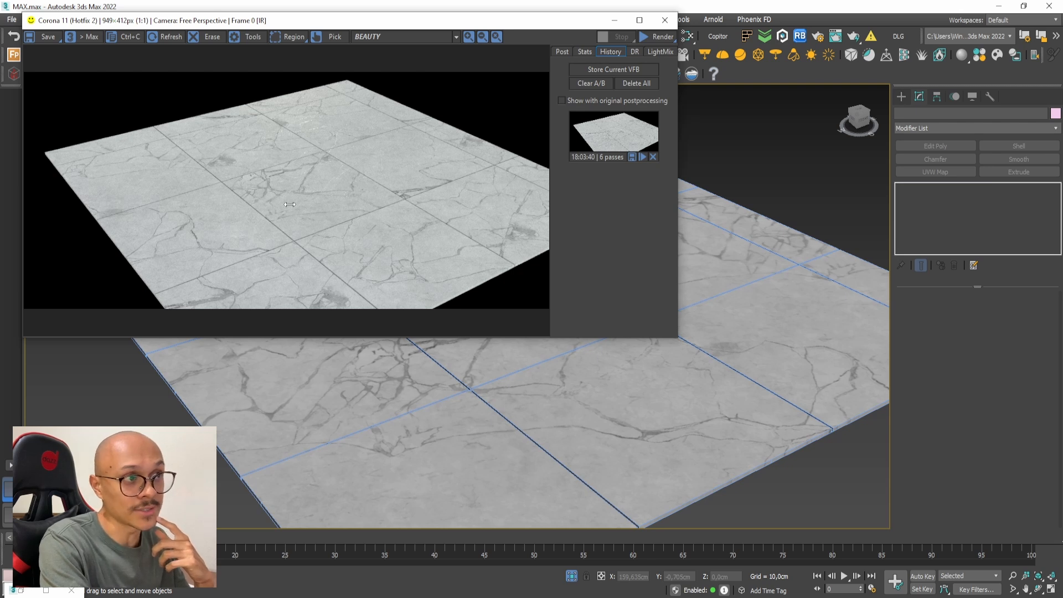
click(722, 144)
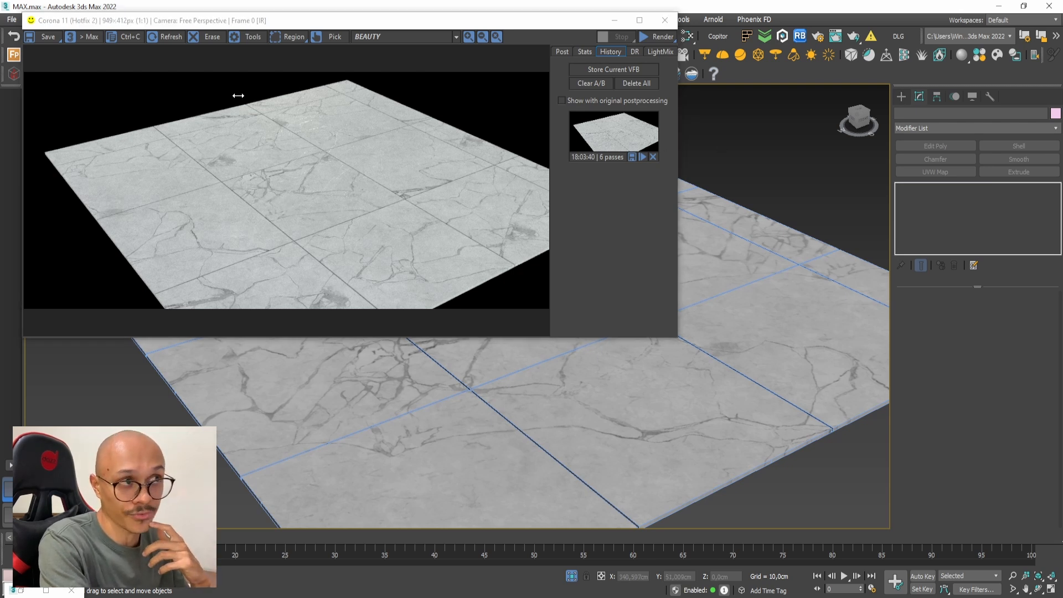
Step: Open the Slate Material Editor and examine the tile material's CoronaMappingRandomizer node setup
key(m)
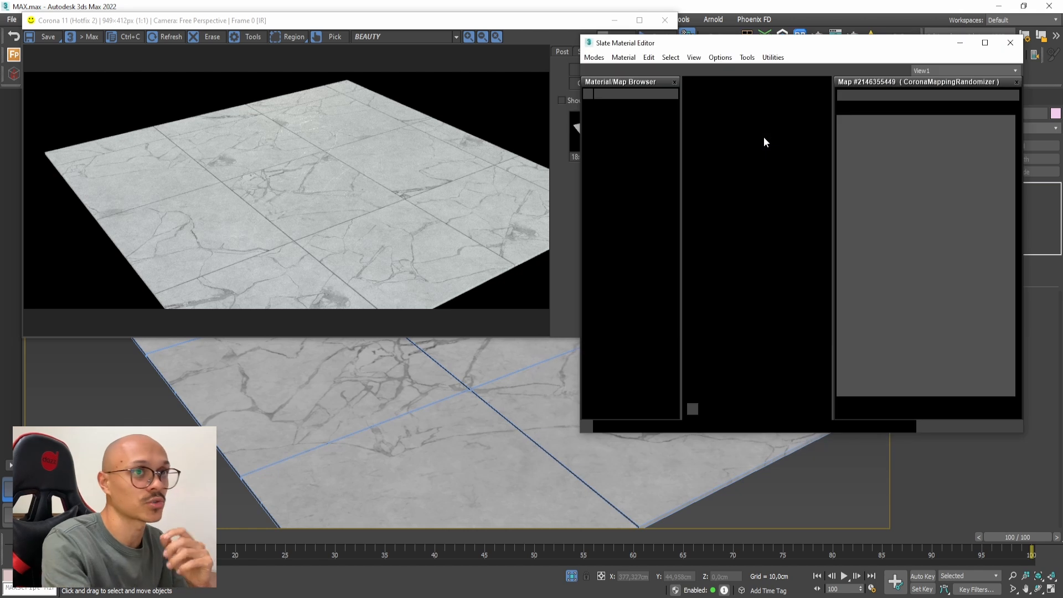
middle_drag(699, 108, 775, 127)
scroll(728, 144, up, 1)
scroll(727, 142, down, 2)
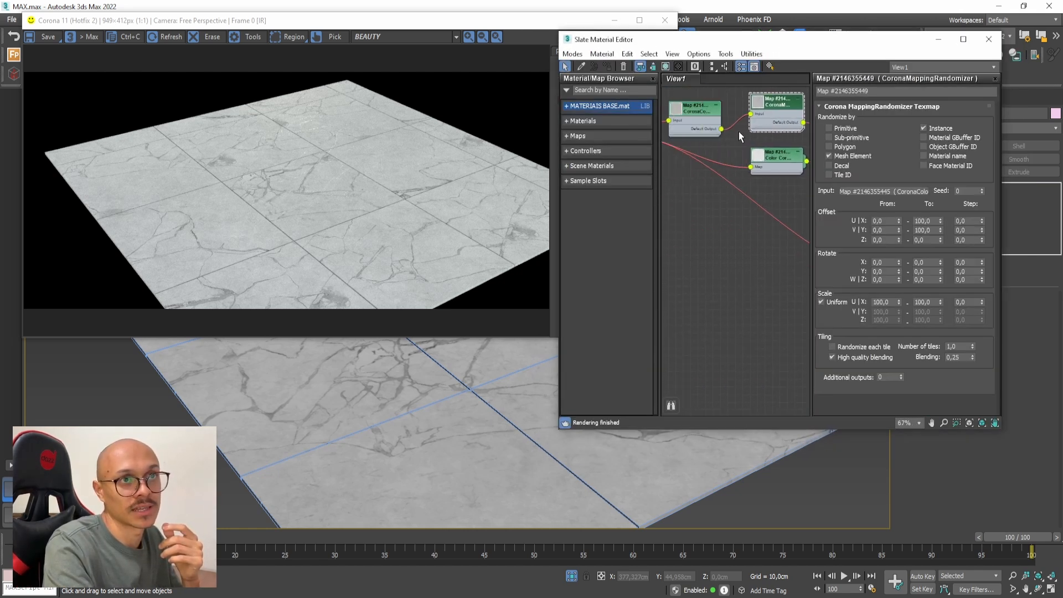
scroll(739, 133, down, 3)
scroll(703, 134, up, 2)
middle_drag(780, 169, 660, 160)
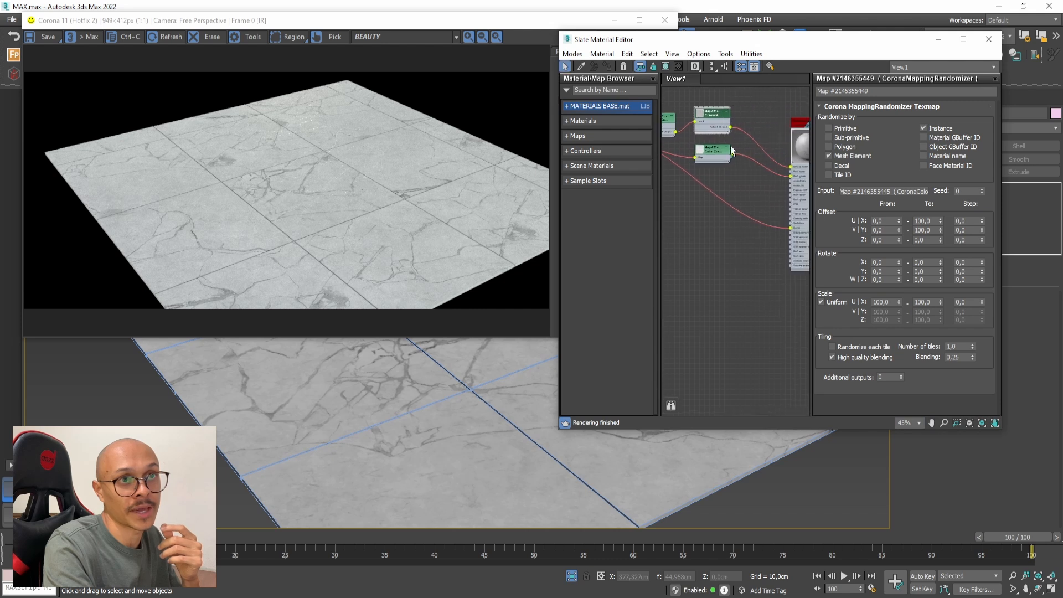
scroll(773, 135, up, 1)
mouse_move(739, 126)
middle_down()
mouse_move(697, 121)
mouse_move(732, 131)
middle_up()
scroll(691, 115, up, 4)
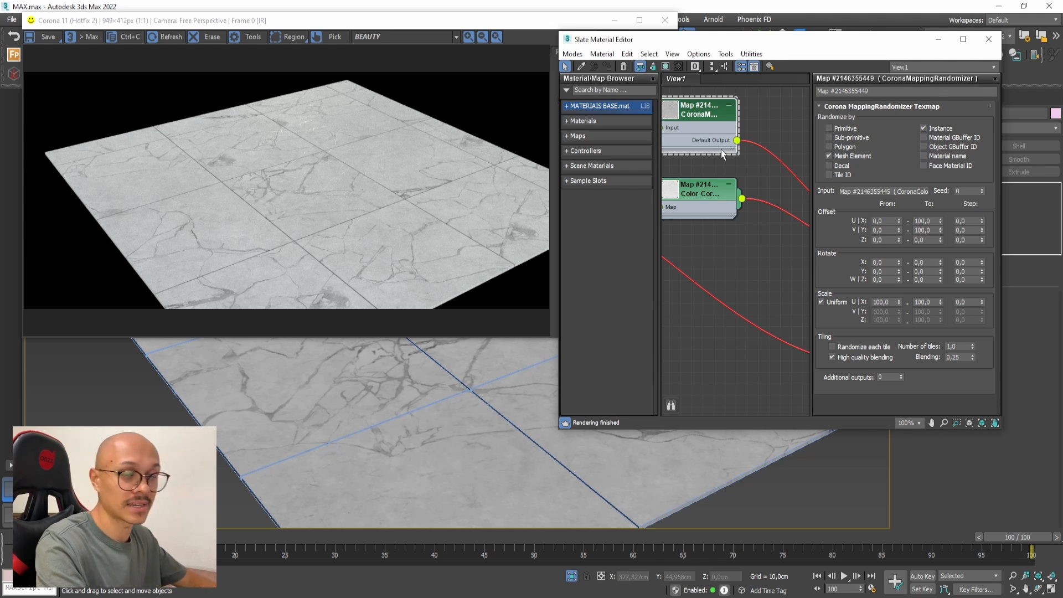
scroll(719, 154, down, 2)
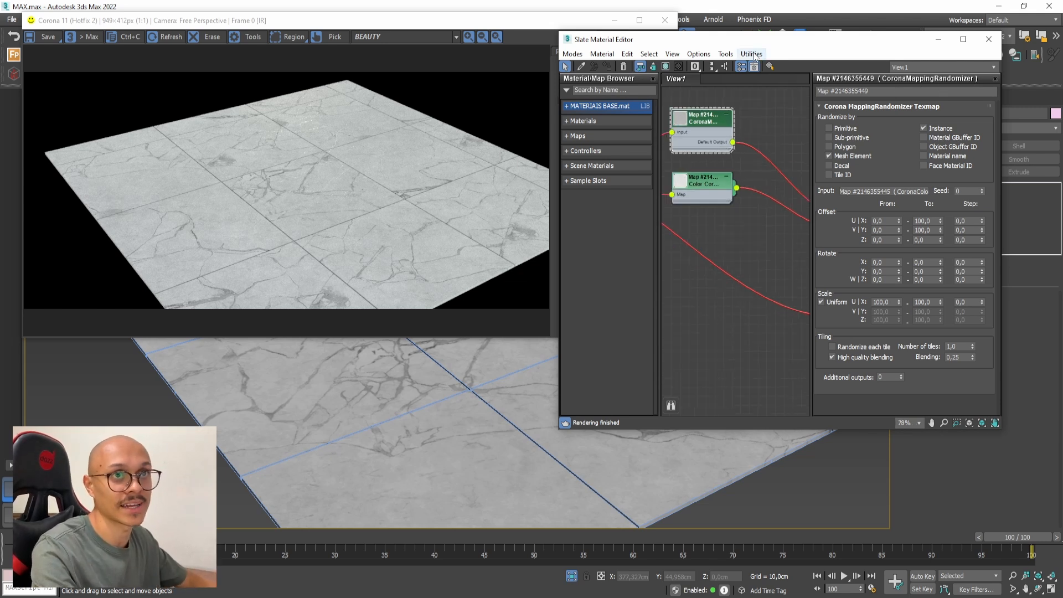
Step: Try setting the mapping randomizer's U and V offset To values to 0
drag(770, 39, 714, 18)
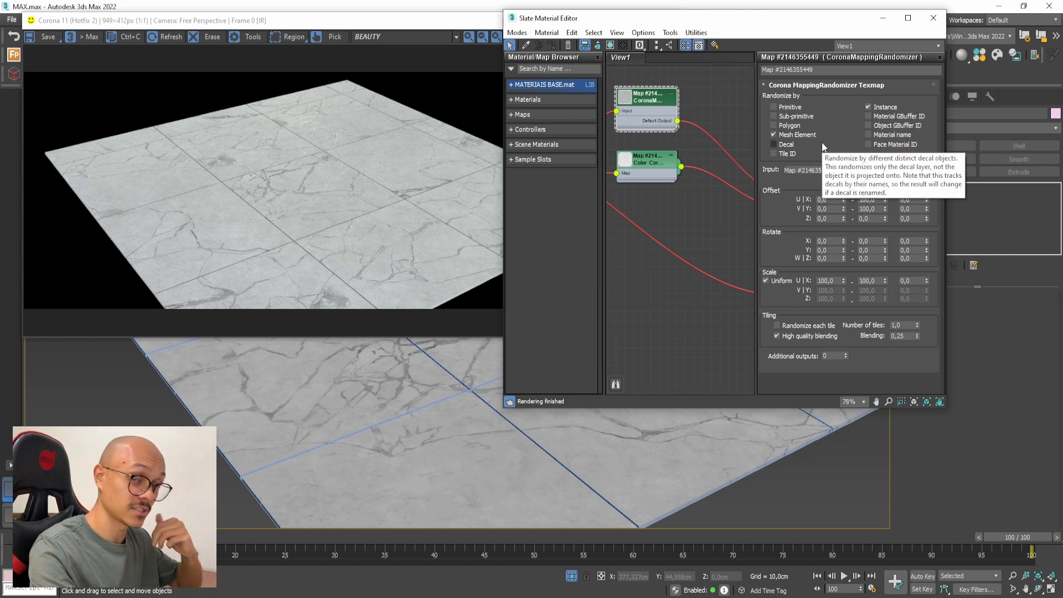
middle_drag(711, 156, 677, 140)
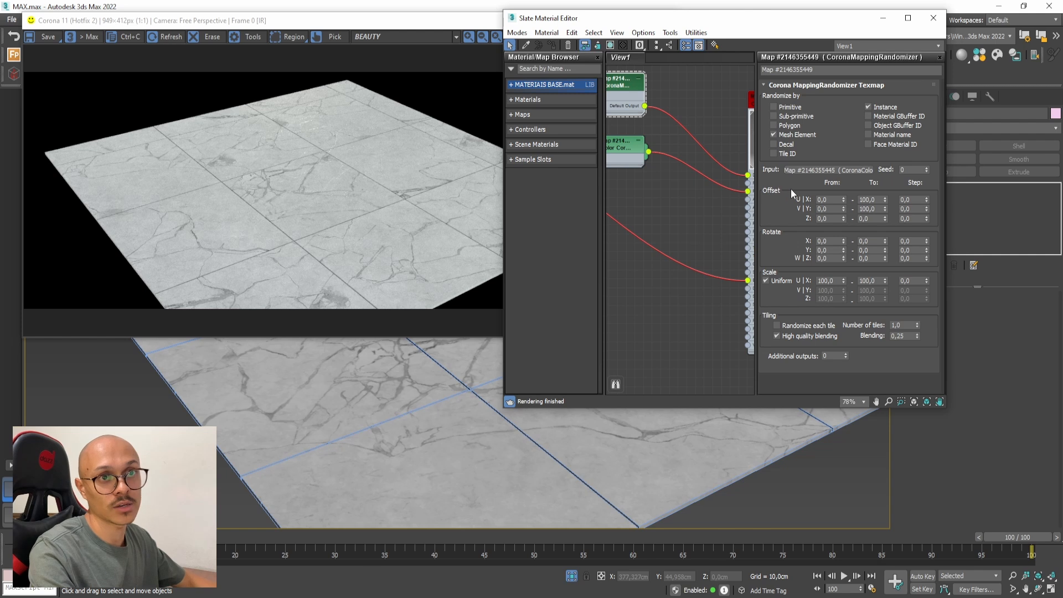
click(875, 209)
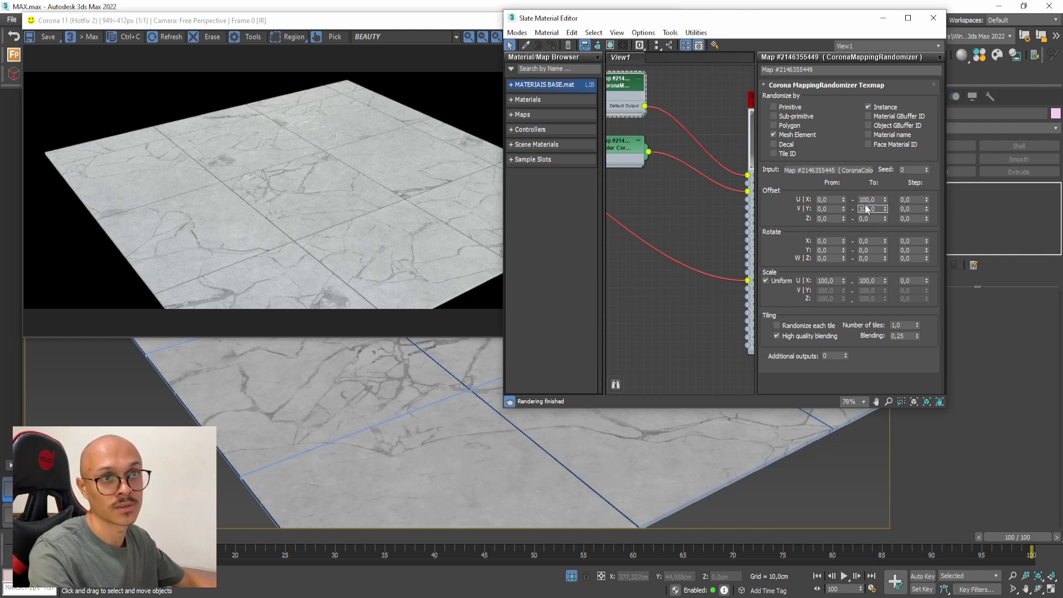
drag(631, 26, 678, 35)
double_click(881, 206)
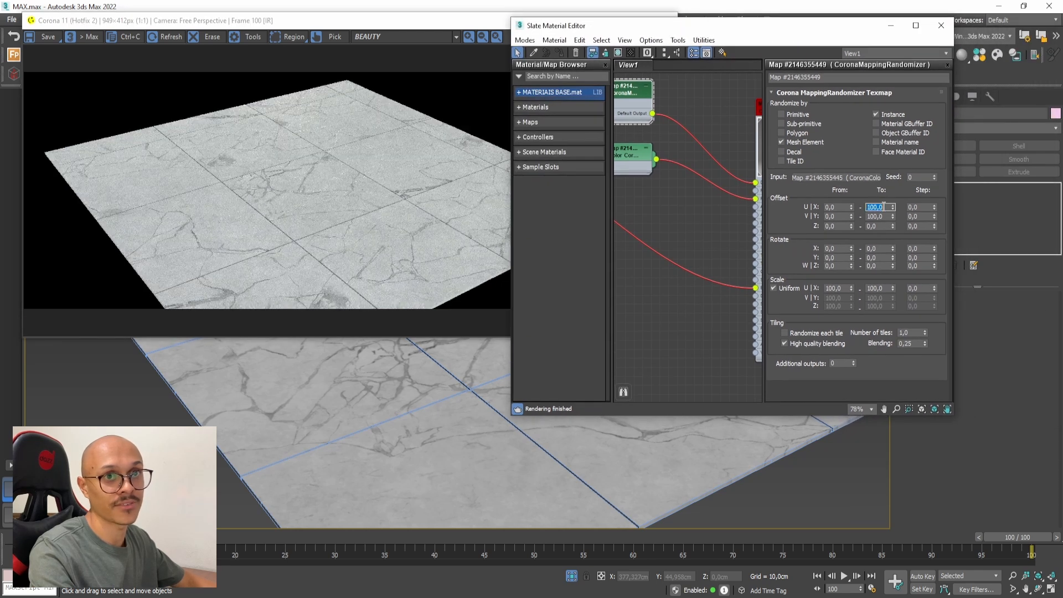
text(0)
key(Tab)
text(0)
key(Return)
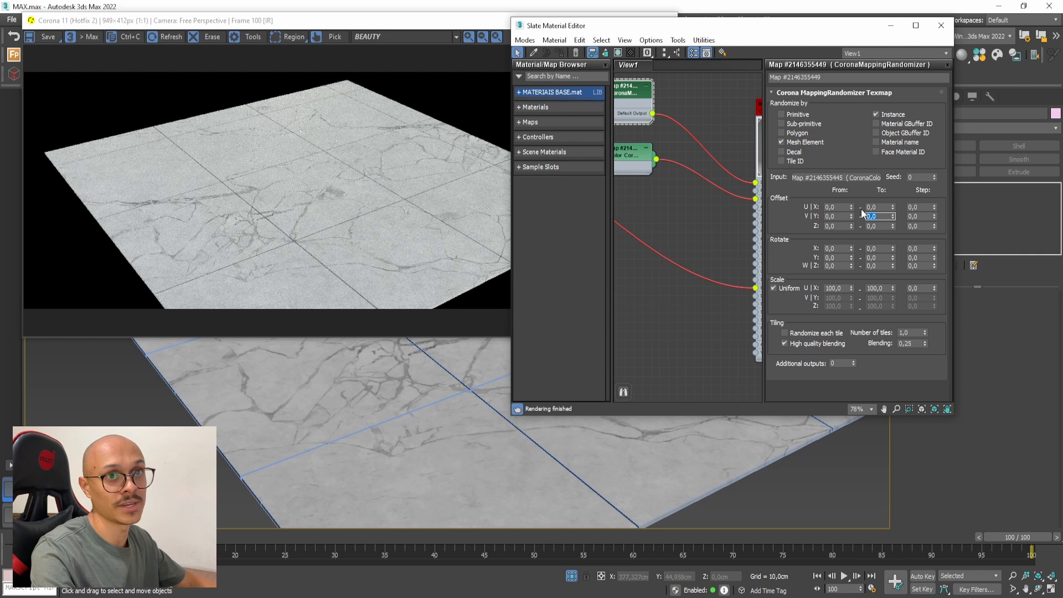
Step: Set the U and V offset To values back to 100
click(881, 207)
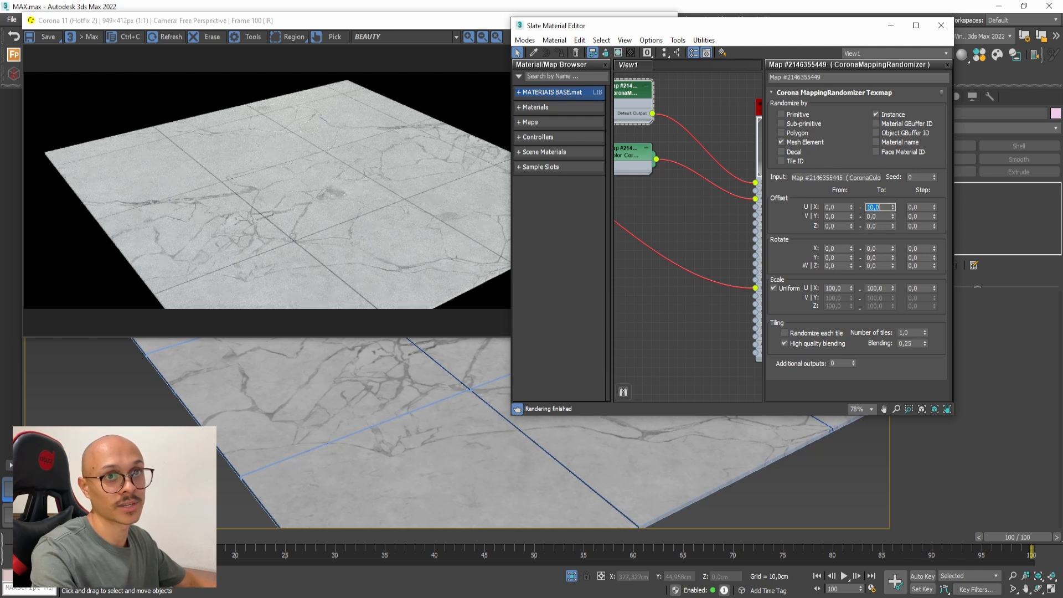
text(100)
key(Return)
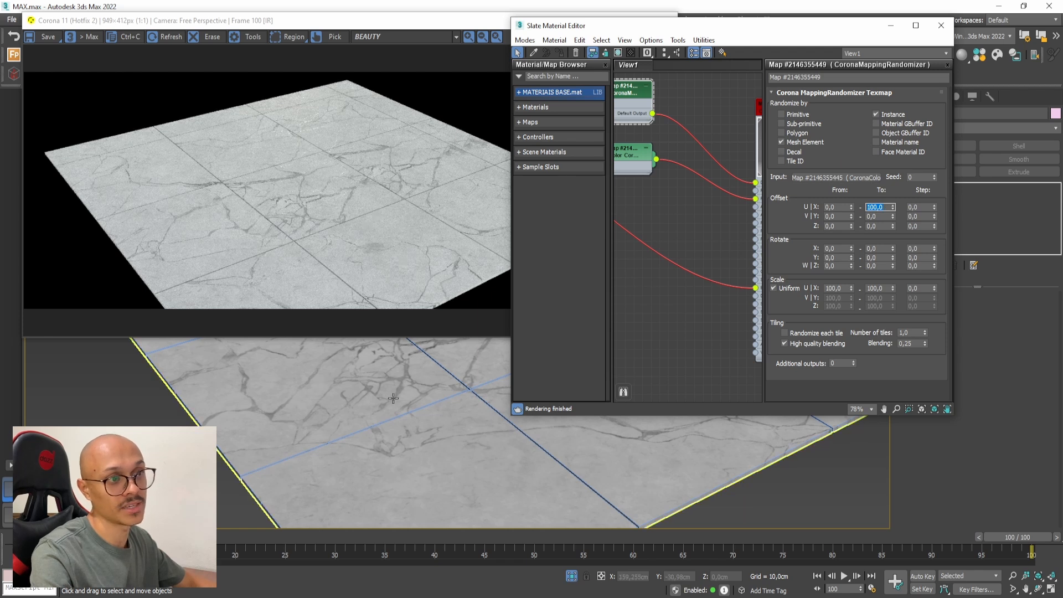
middle_drag(339, 381, 317, 374)
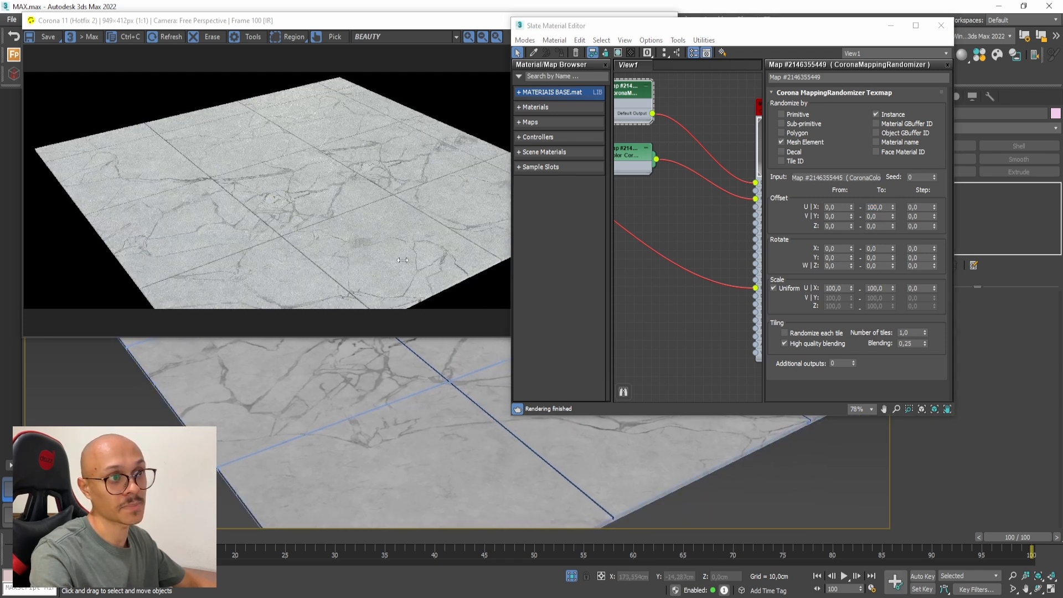
click(876, 217)
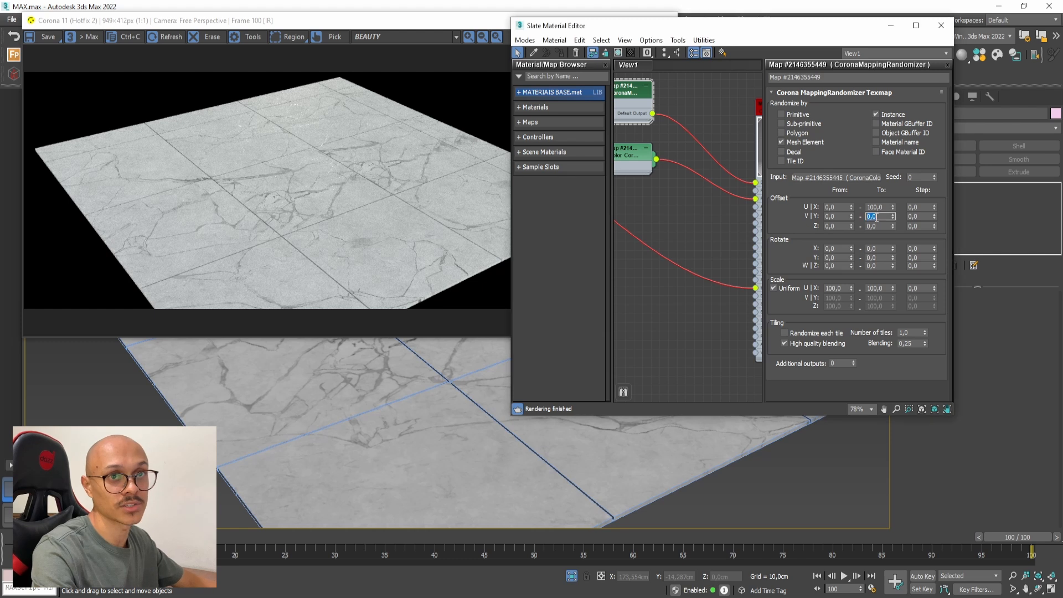
key(Return)
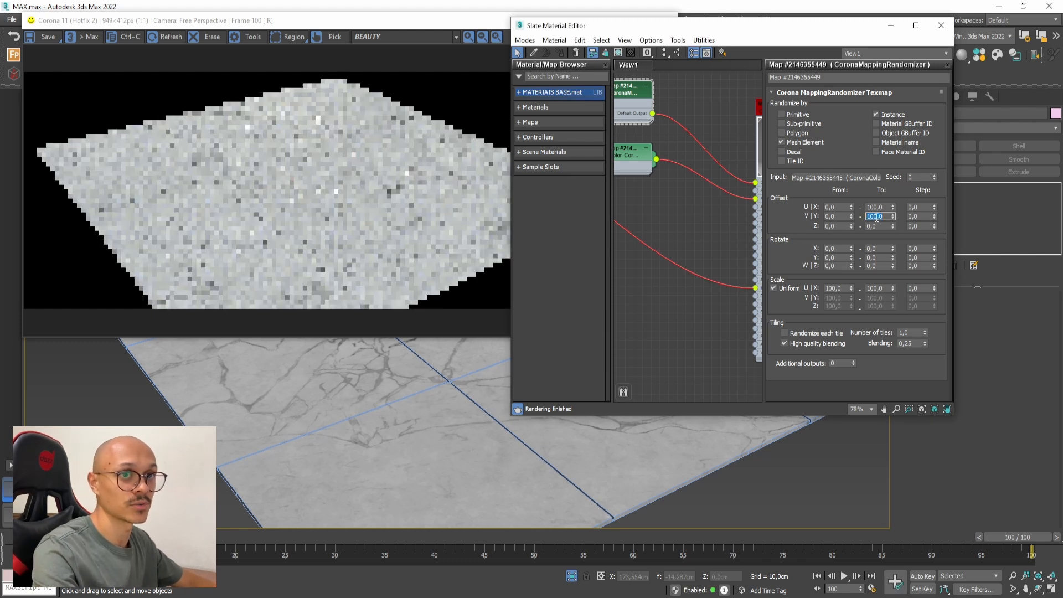
middle_drag(448, 384, 388, 377)
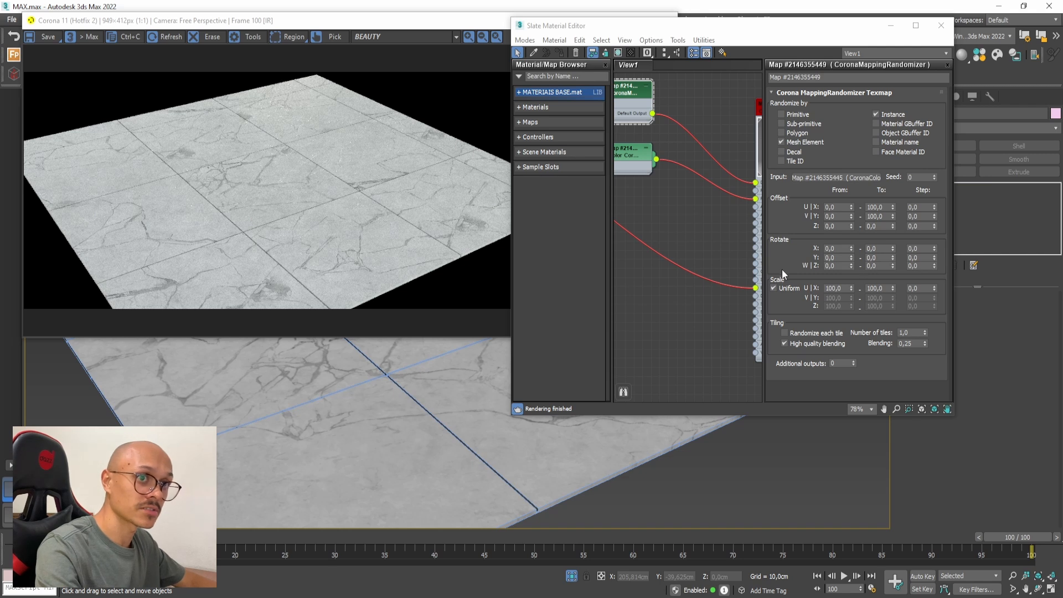
Step: Try uniform scale randomization To values of 150, 300 and 0
click(880, 288)
text(150)
key(Return)
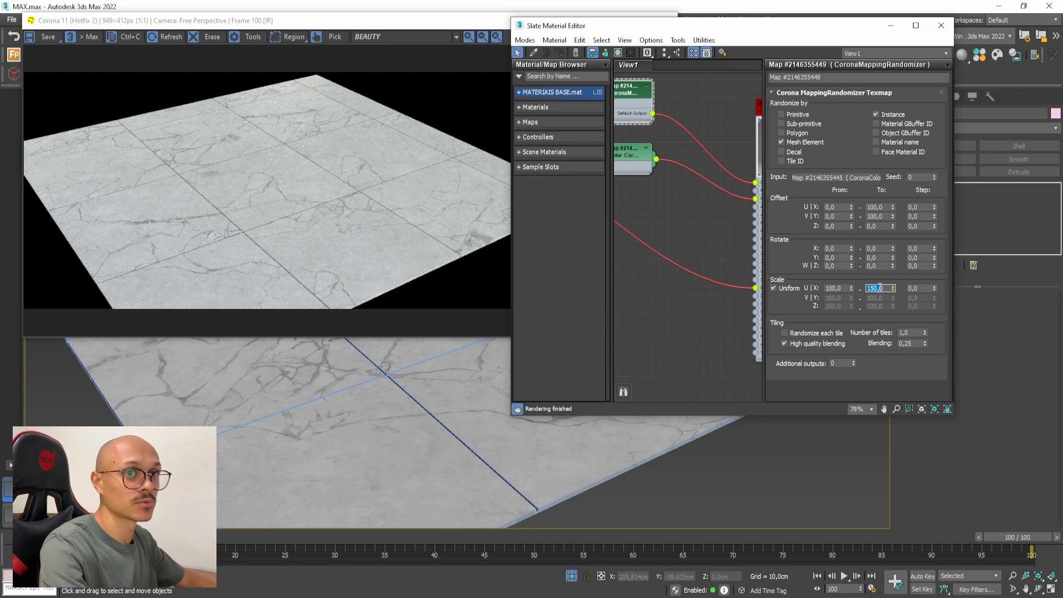
text(300)
key(Return)
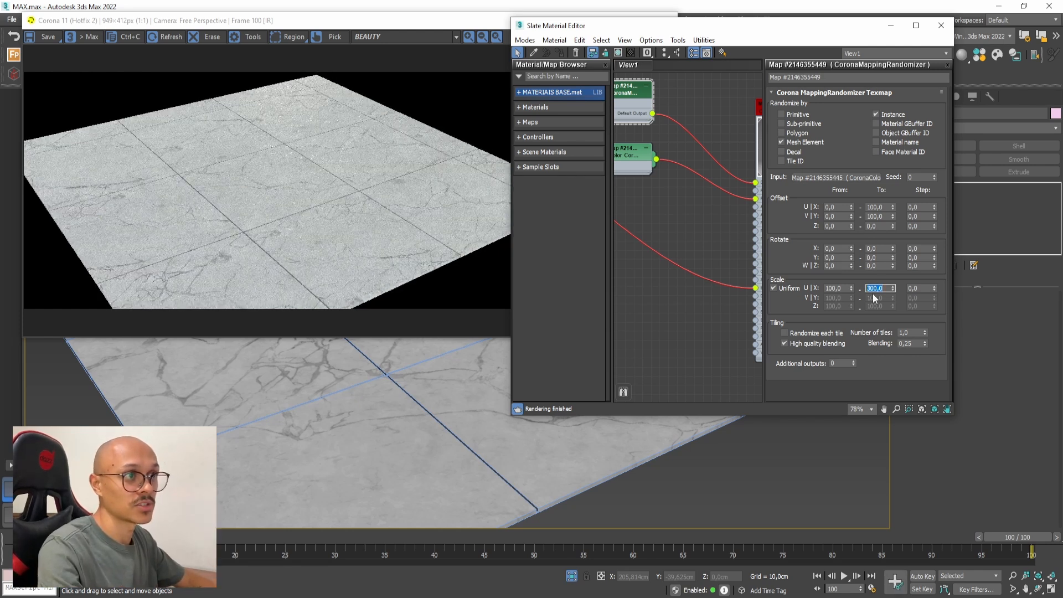
text(0)
key(Return)
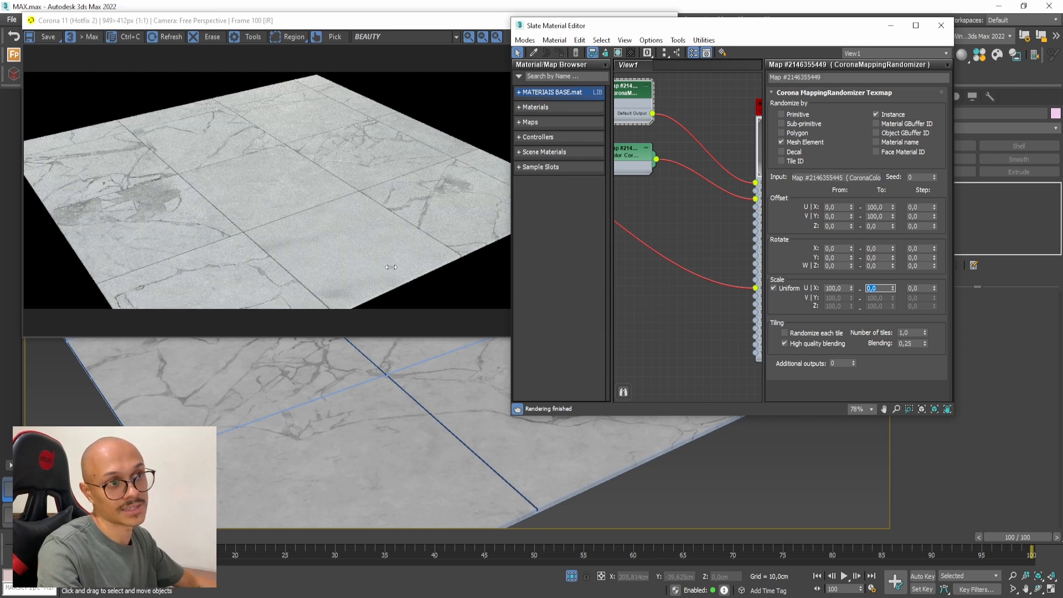
Step: Try a uniform scale From value of 0, then set it back to 100
double_click(834, 288)
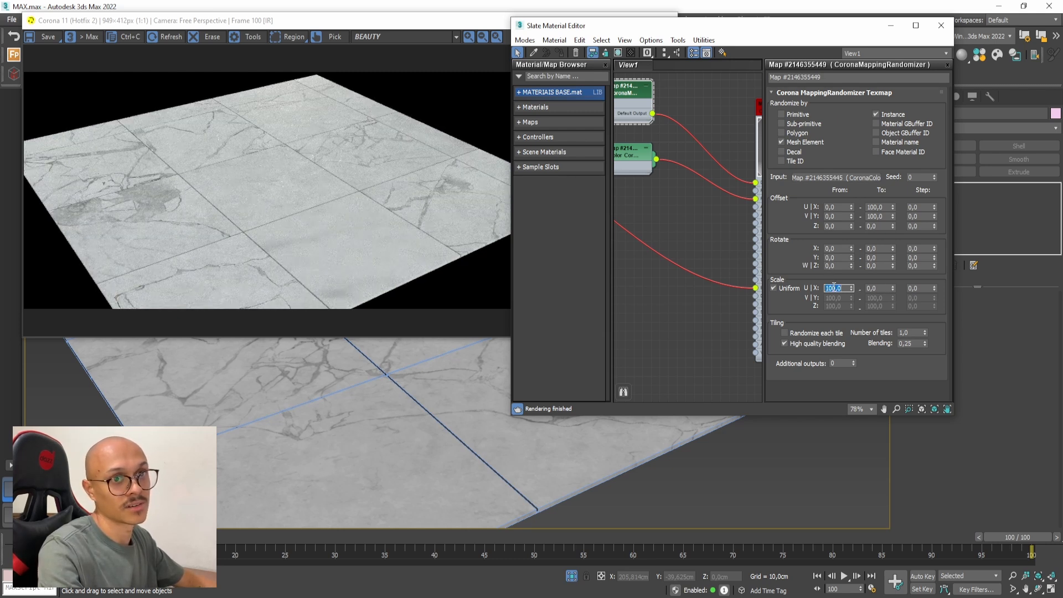
text(0)
key(Return)
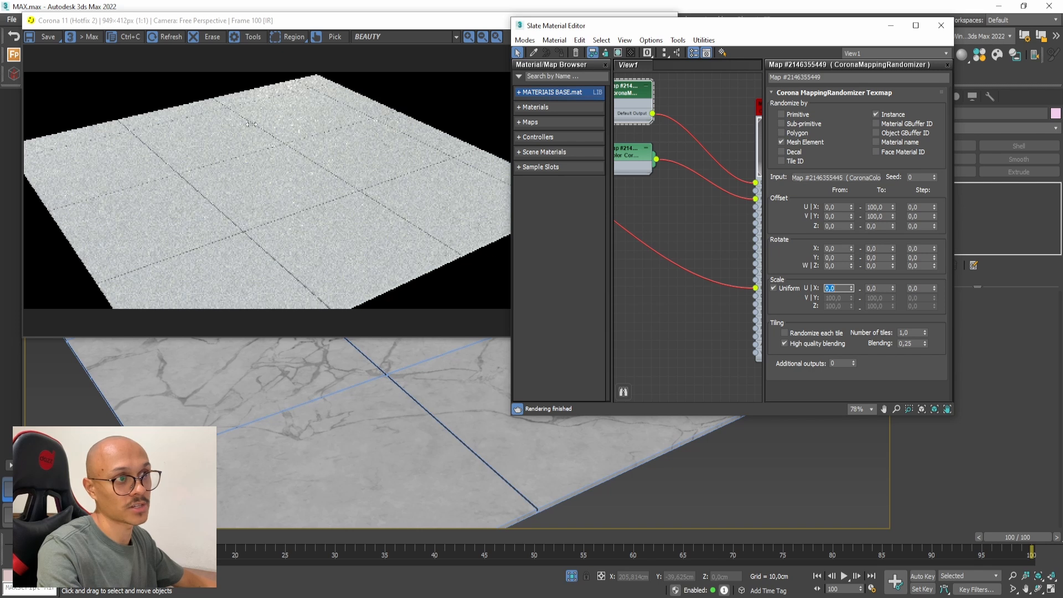
text(10)
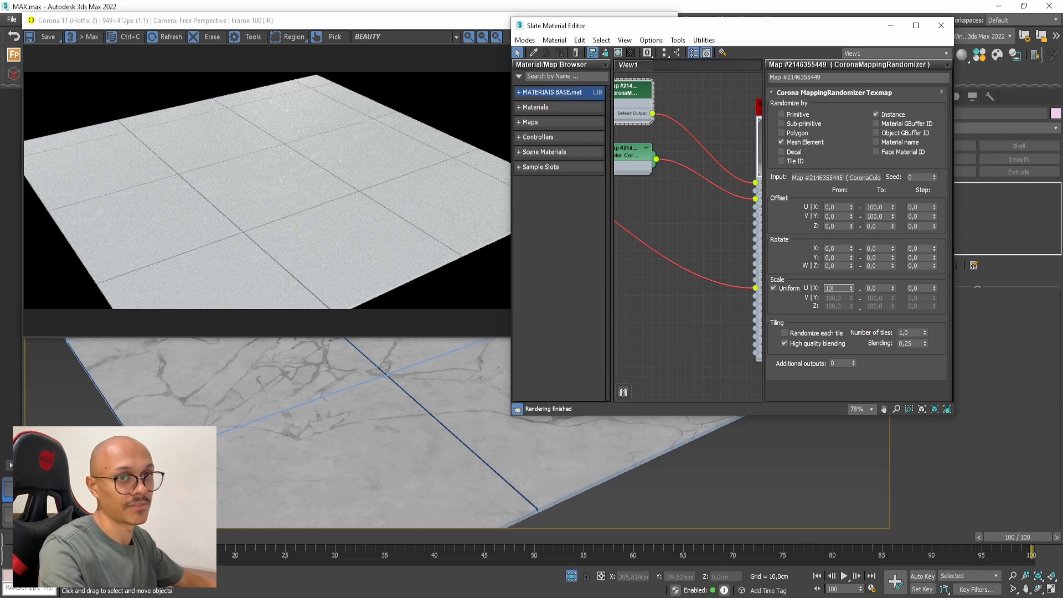
text(0)
key(Return)
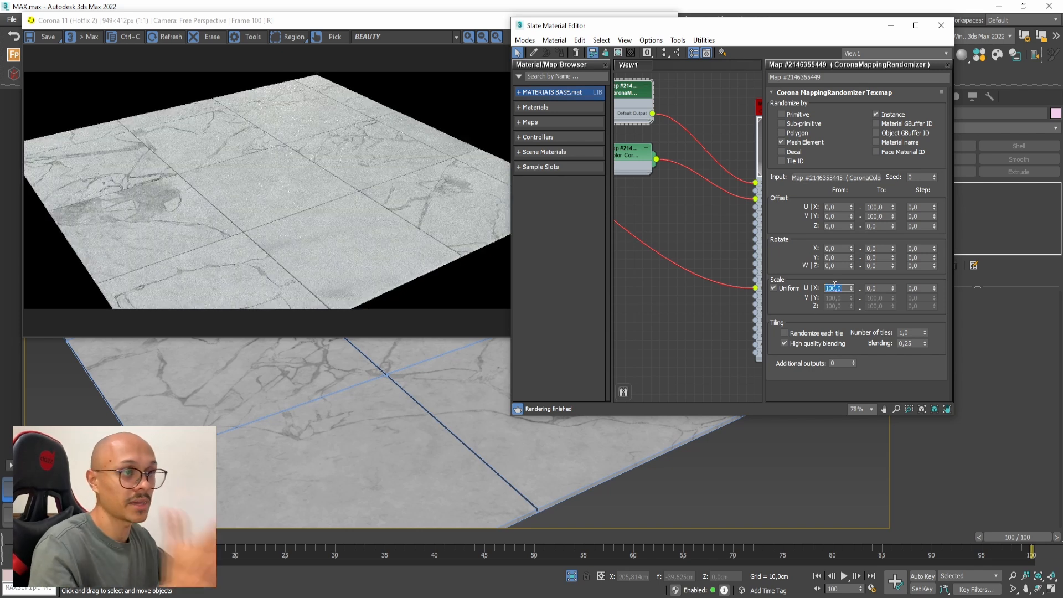
Step: Test uniform scale To values of 300 and 5000, then set the To value to 150
key(Tab)
text(300)
key(Return)
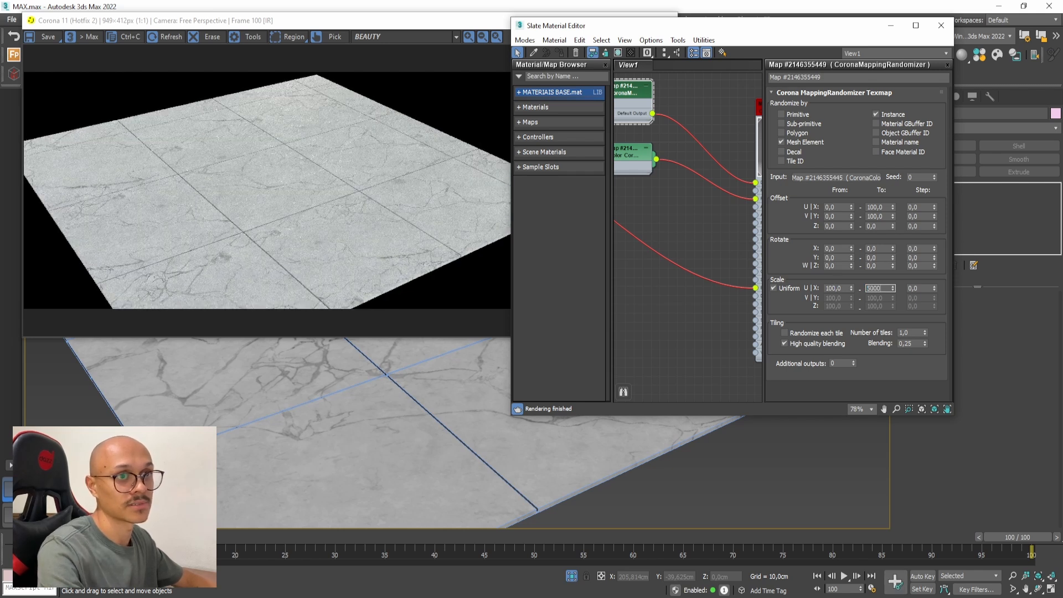
text(5000)
key(Return)
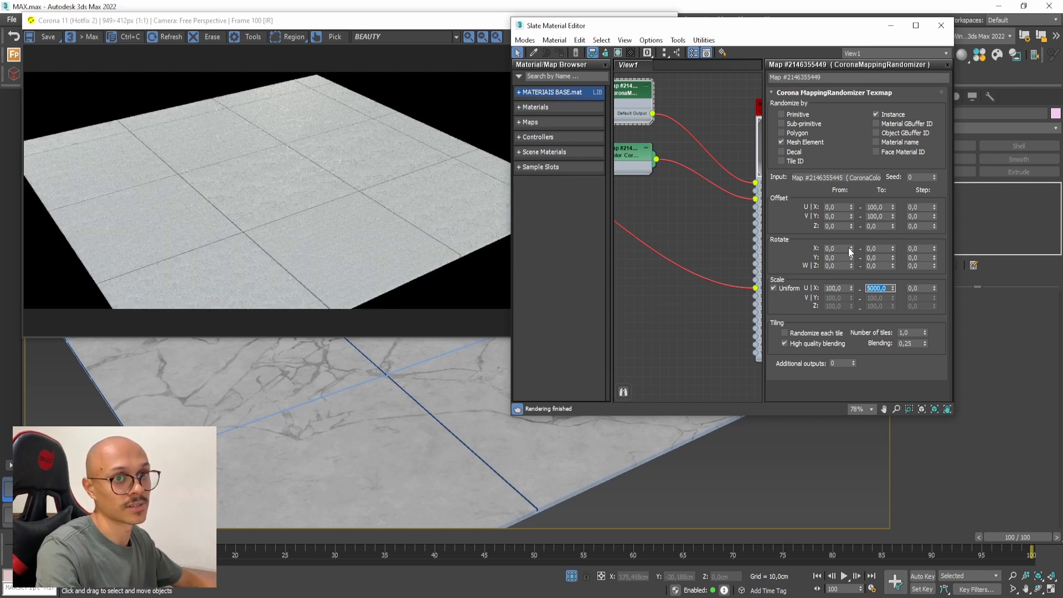
click(879, 288)
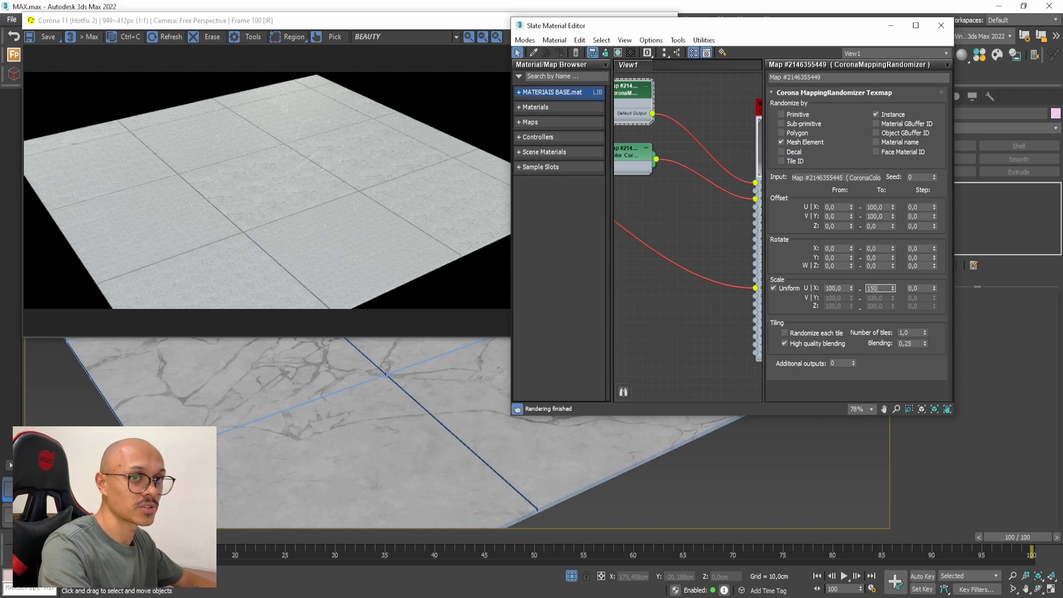
key(Return)
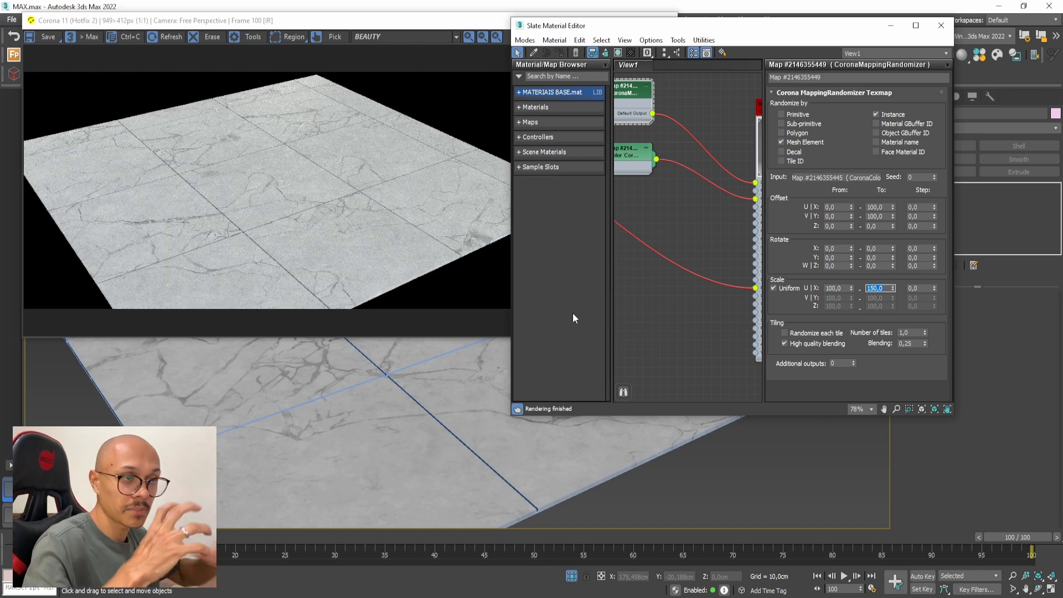